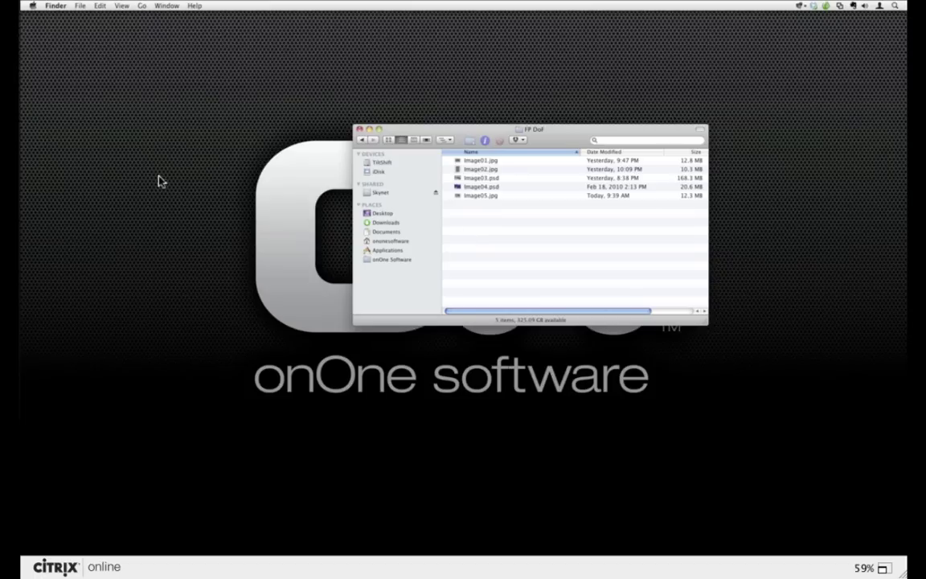
- Switch to Photoshop and enlarge the view of the open tire photo
mouse_move(19, 218)
left_click(35, 238)
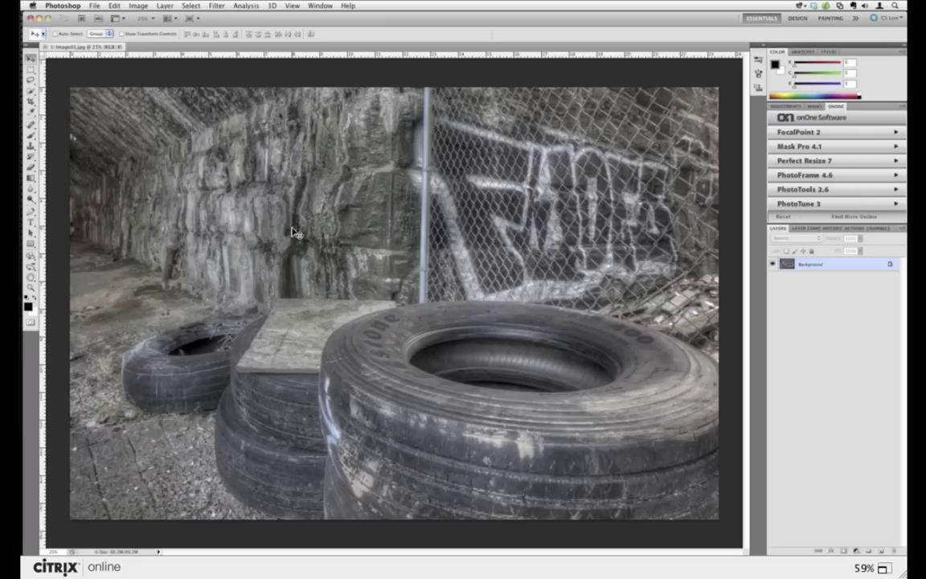
scroll(378, 306, "up", 2)
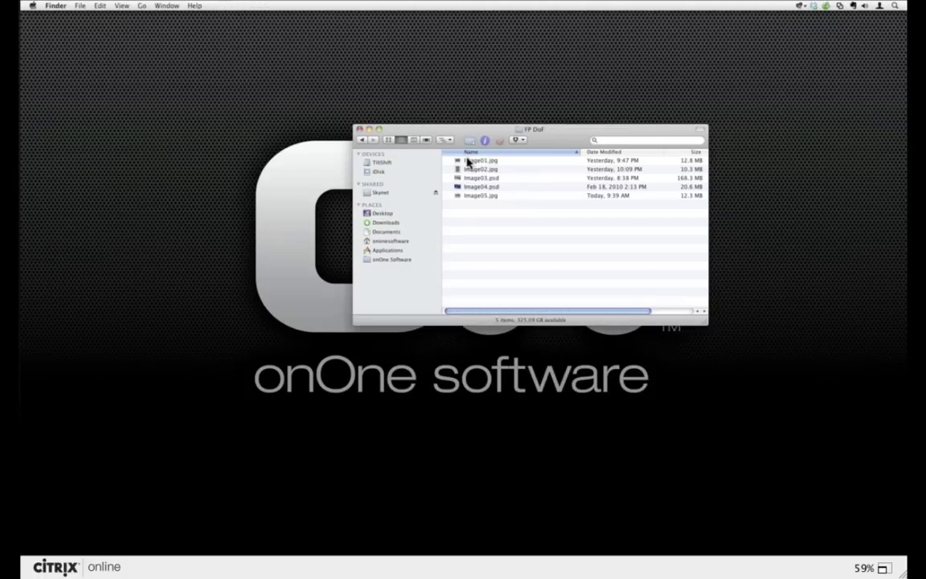
- Look up the file information of Image01.jpg in Finder, checking its focal length and F number
left_click(468, 160)
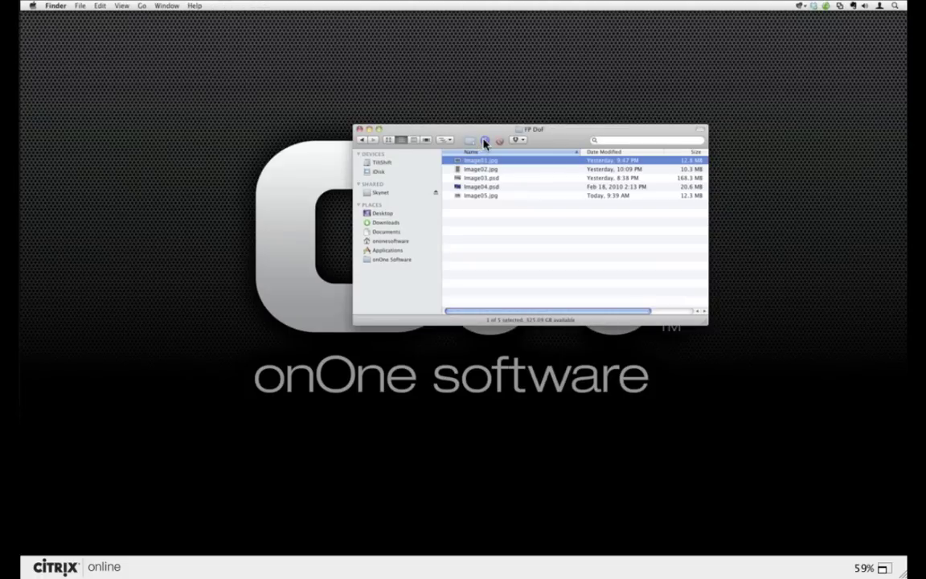
left_click(485, 141)
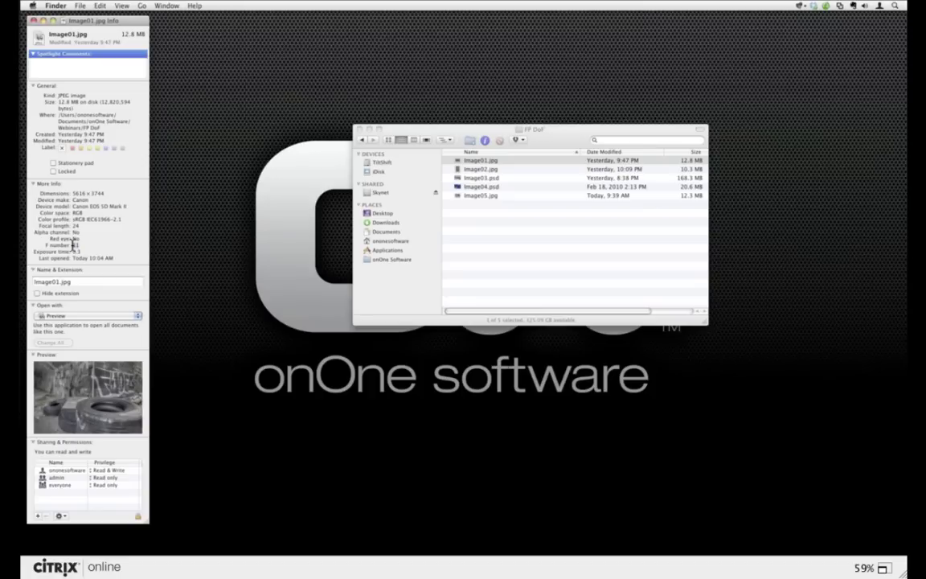
left_click(33, 21)
- Switch to Photoshop and bring up the full list of onOne plug-ins
mouse_move(24, 215)
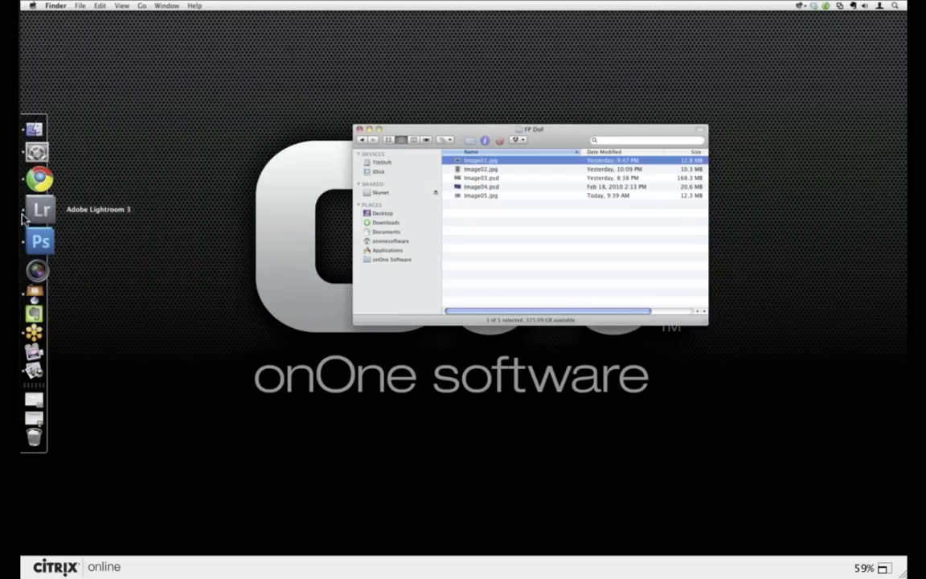
left_click(48, 233)
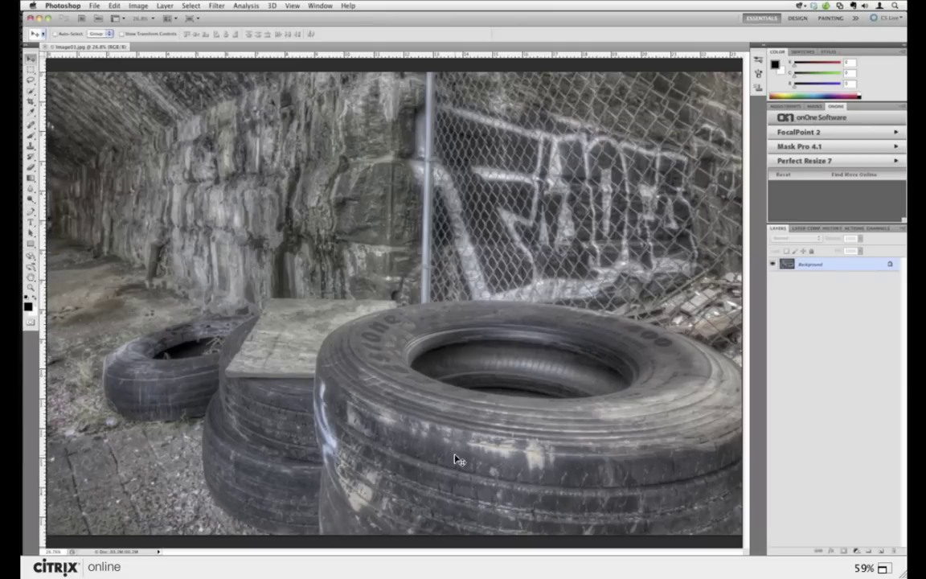
left_click(815, 106)
left_click(836, 106)
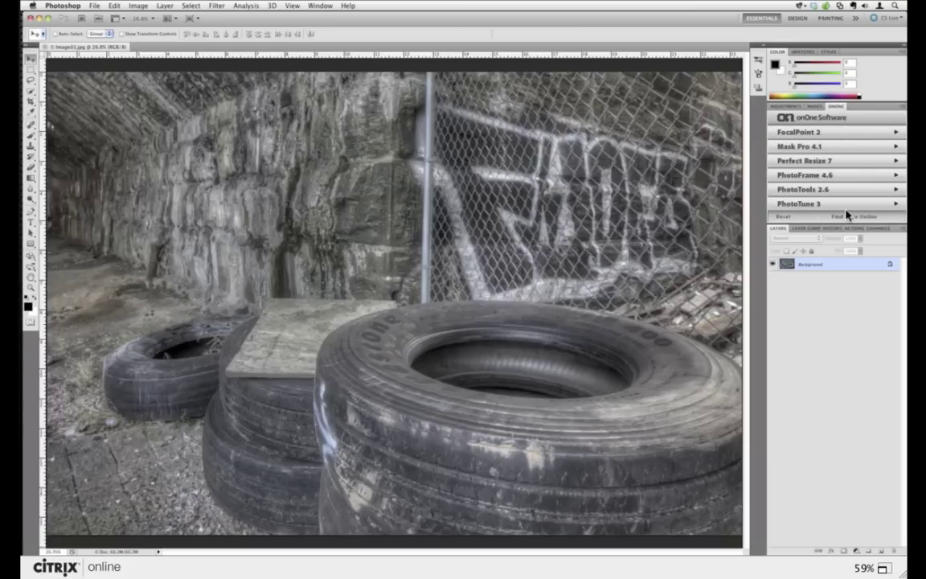
left_click(320, 6)
mouse_move(345, 43)
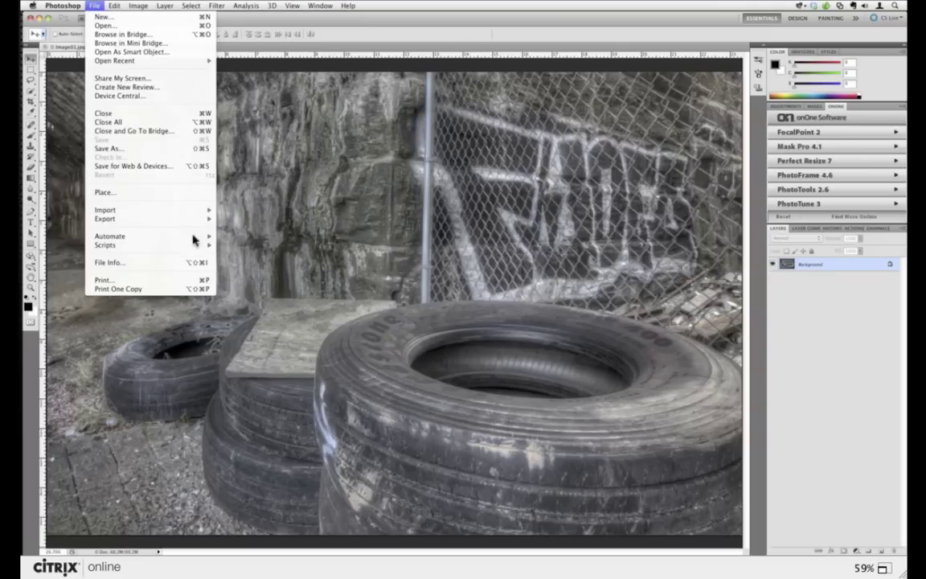
mouse_move(193, 236)
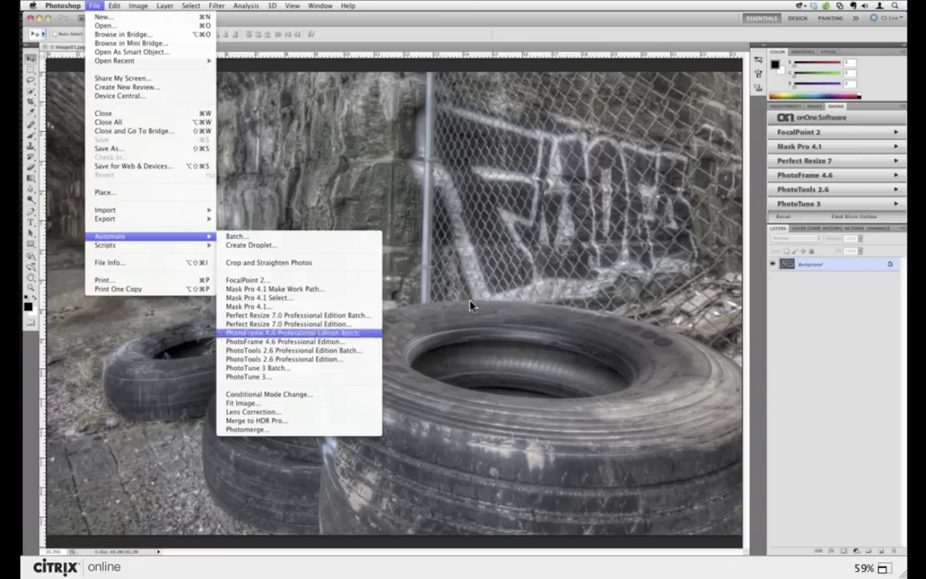
- Open the tire photo in PhotoTools 2.6
left_click(818, 195)
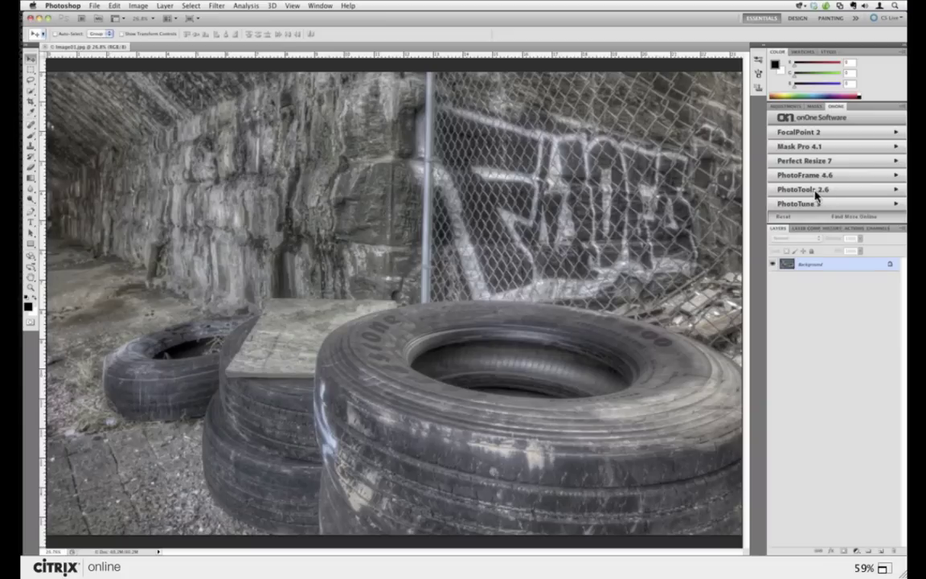
left_click(818, 193)
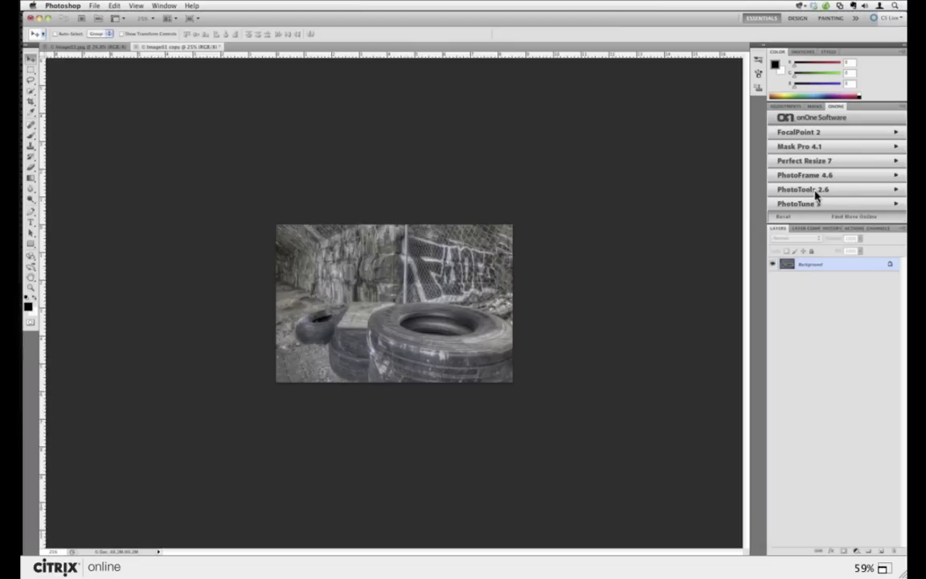
left_click(817, 191)
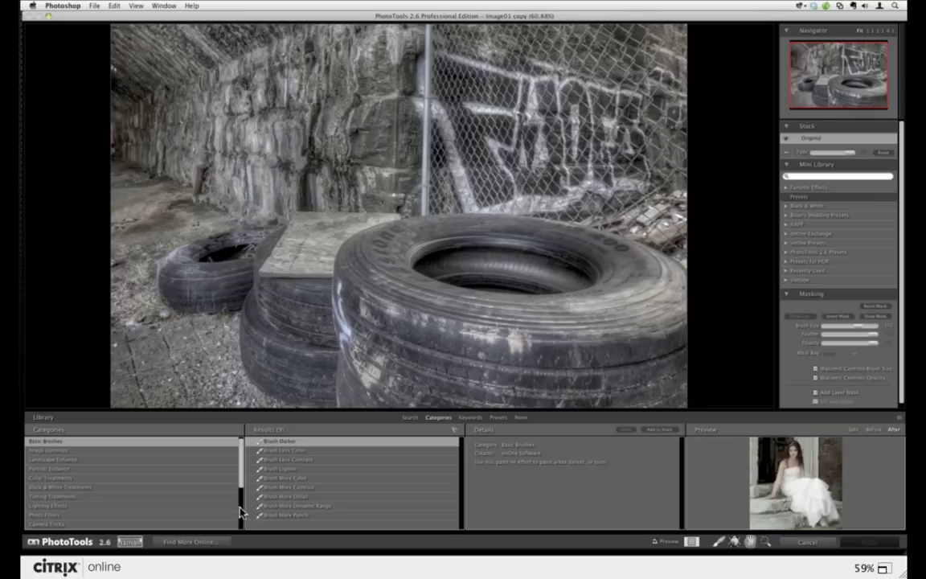
- Add the Golden Hour Enhancer effect from the Stylized Effects category to the stack and brush it out of the tires
left_click(240, 509)
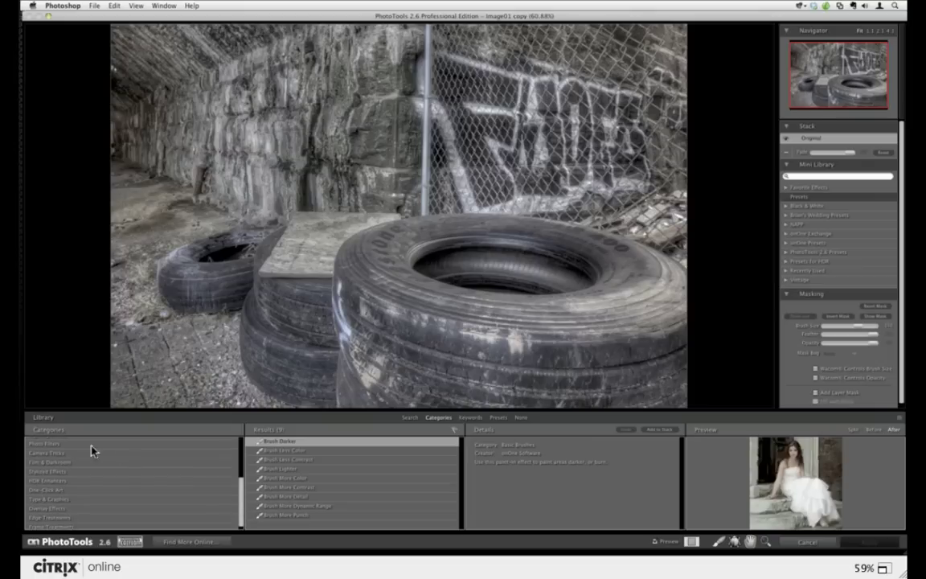
left_click(76, 473)
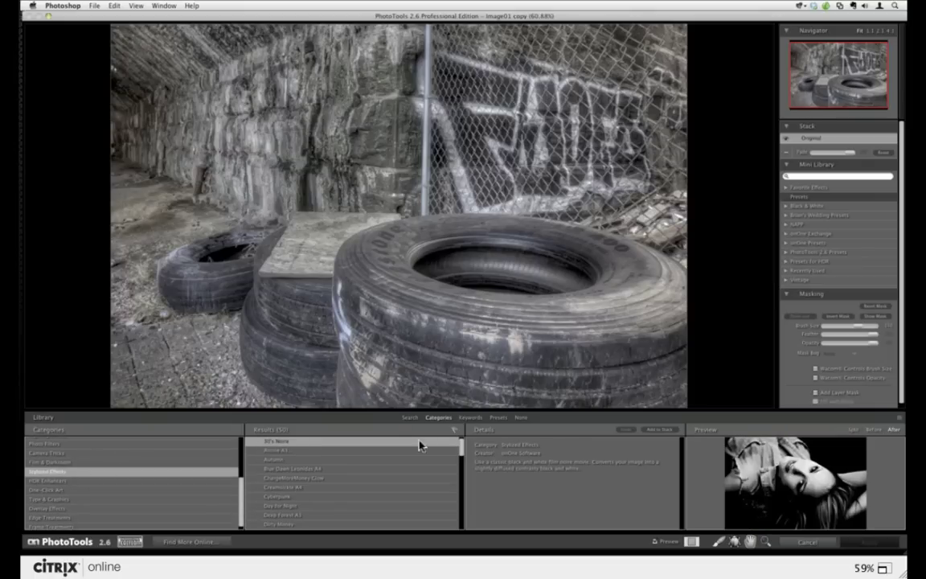
left_click_drag(461, 447, 460, 480)
left_click(319, 488)
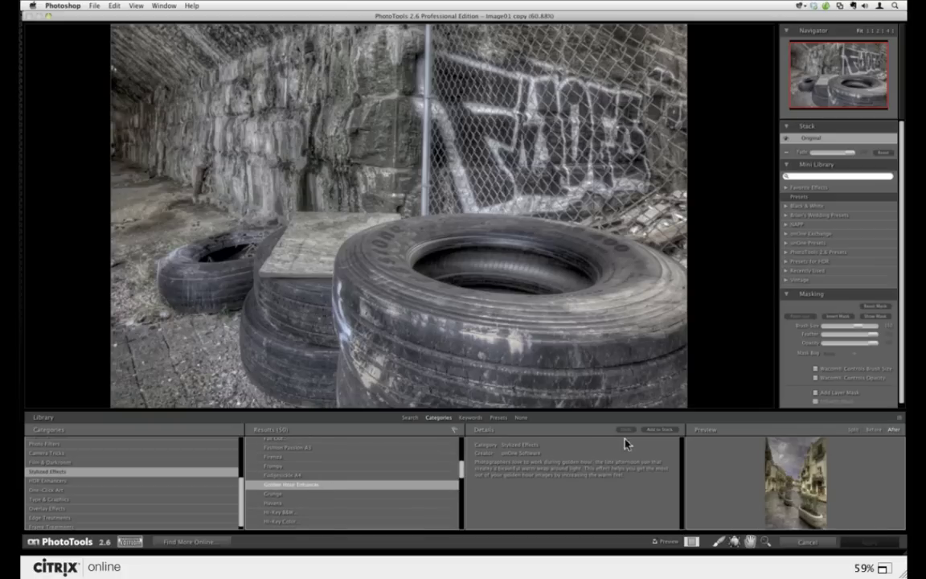
left_click(650, 432)
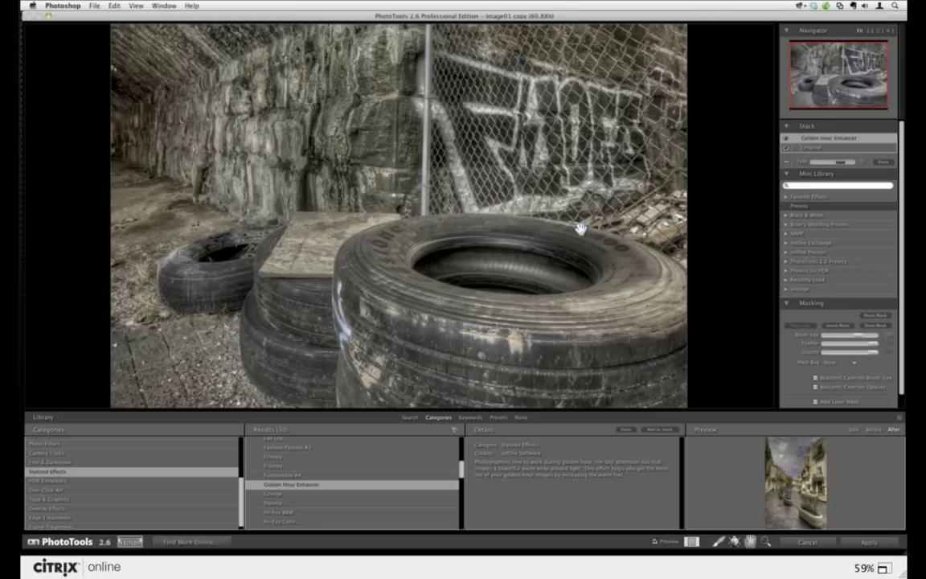
left_click(719, 545)
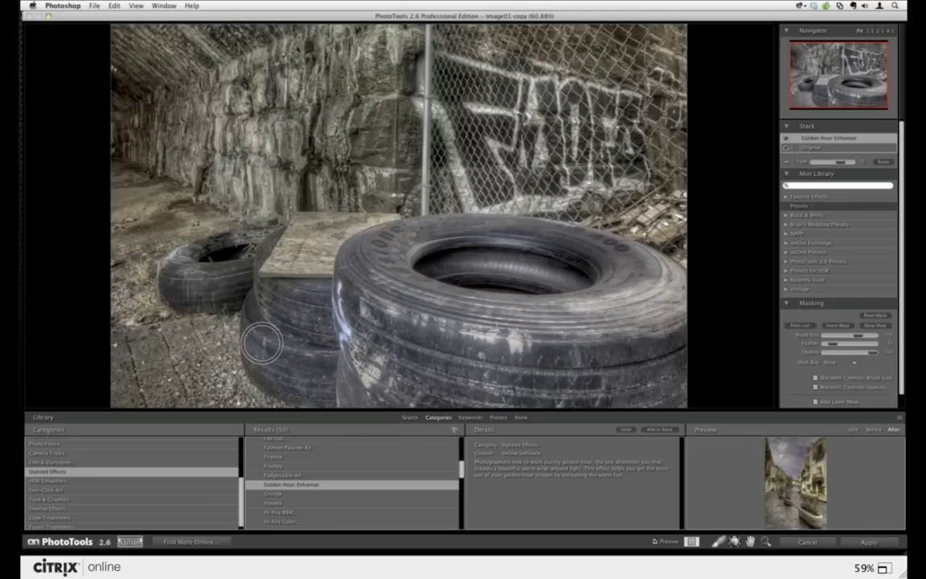
mouse_move(193, 257)
left_mouse_down()
mouse_move(214, 283)
mouse_move(213, 273)
mouse_move(234, 276)
mouse_move(241, 296)
mouse_move(190, 291)
mouse_move(183, 281)
mouse_move(214, 281)
mouse_move(186, 279)
mouse_move(181, 298)
mouse_move(173, 289)
mouse_move(179, 262)
mouse_move(256, 255)
left_mouse_up()
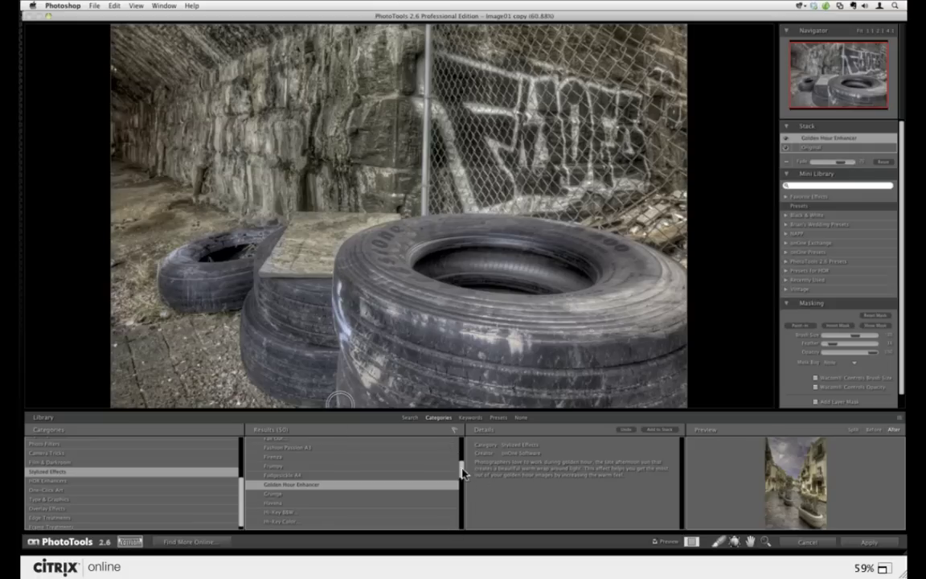
- Add the Just Enough Darkness stylized effect to the stack
scroll(464, 472, "down", 3)
left_click(326, 499)
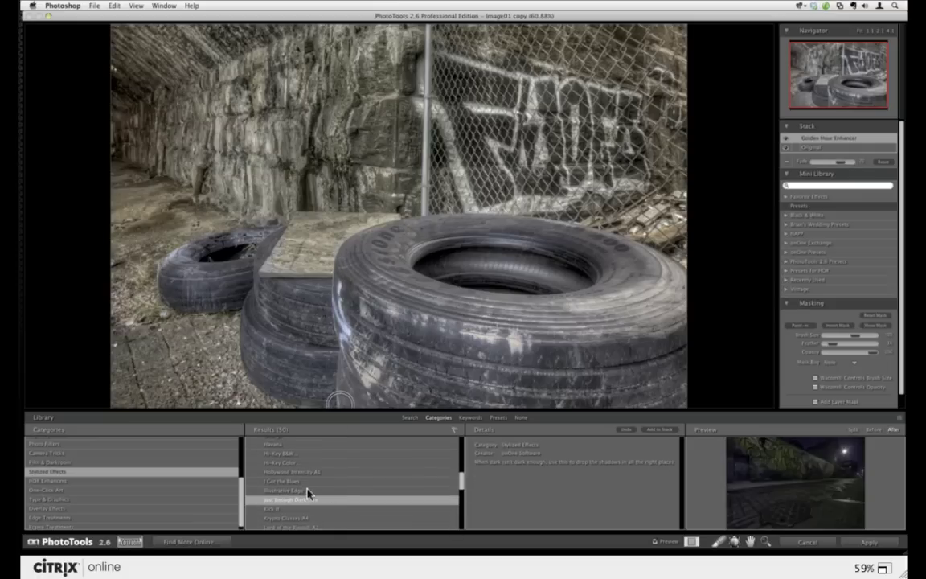
left_click(659, 429)
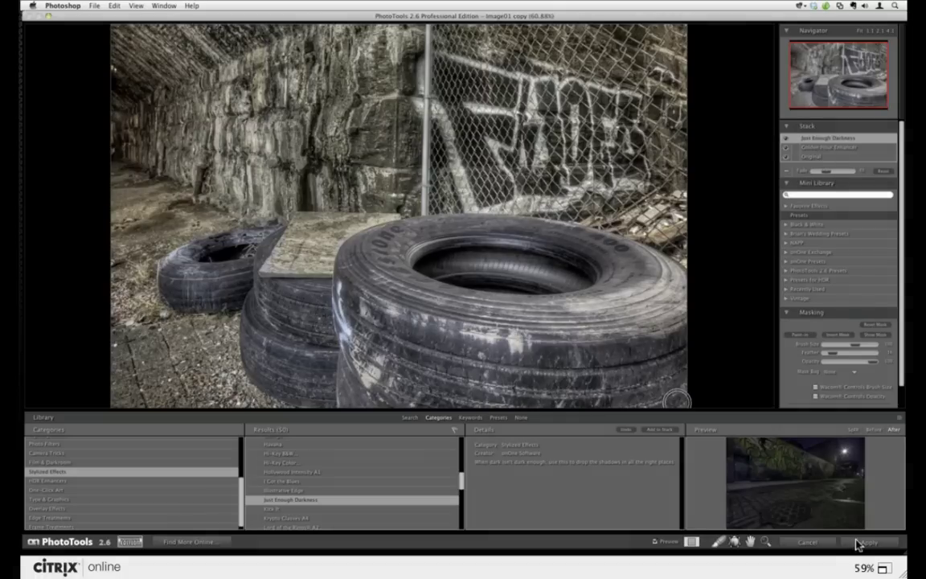
- Compare the photo with and without the stacked effects, and apply them to the image
left_click(655, 544)
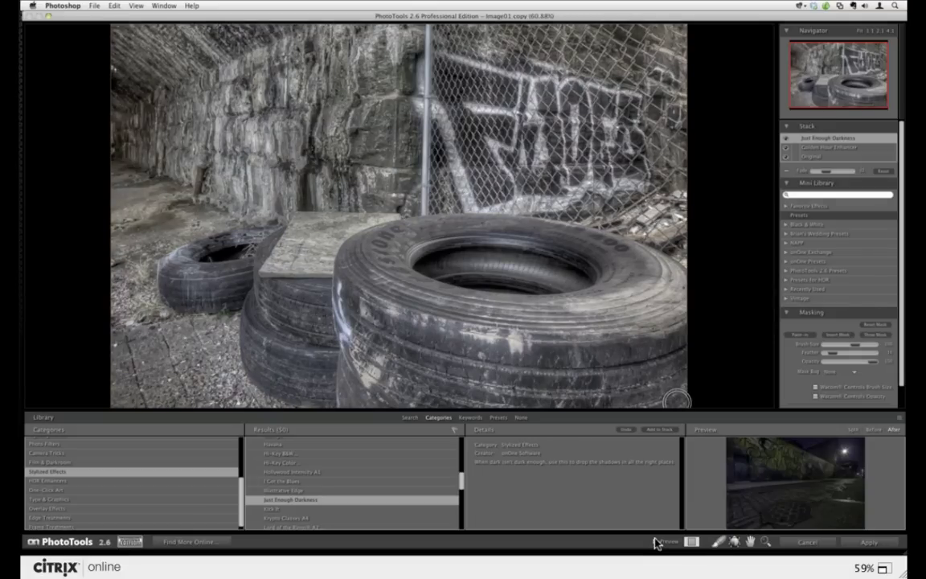
left_click(656, 544)
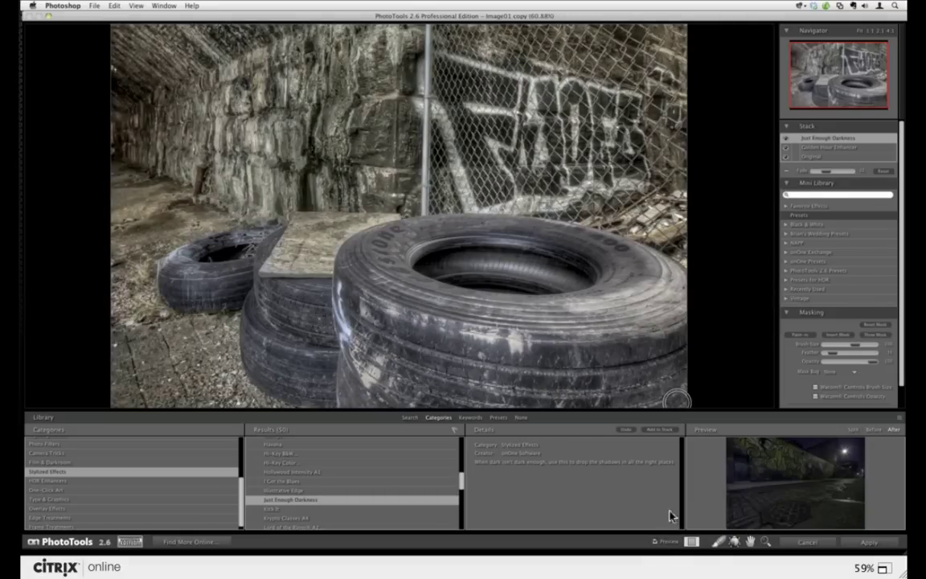
left_click(866, 544)
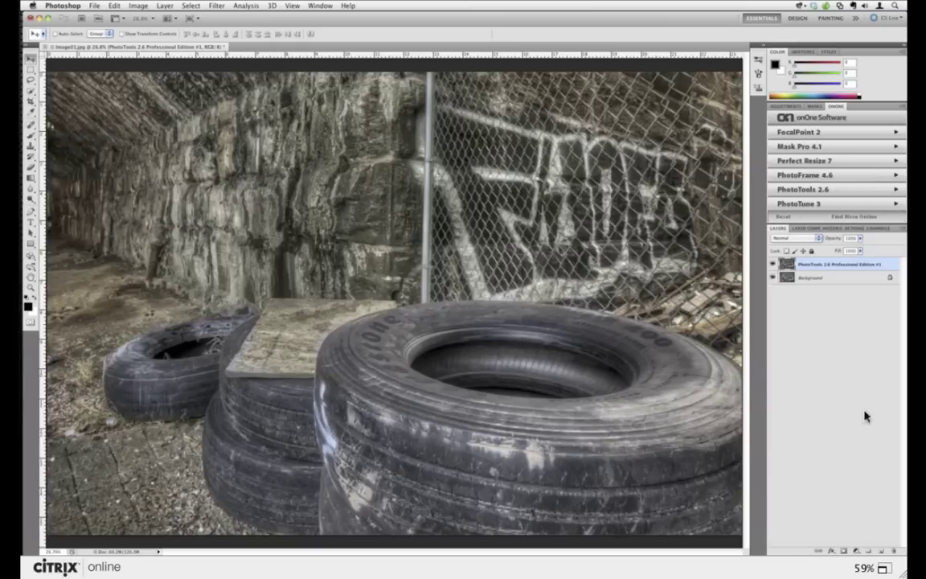
- Open the enhanced tire photo in FocalPoint 2
left_click(810, 135)
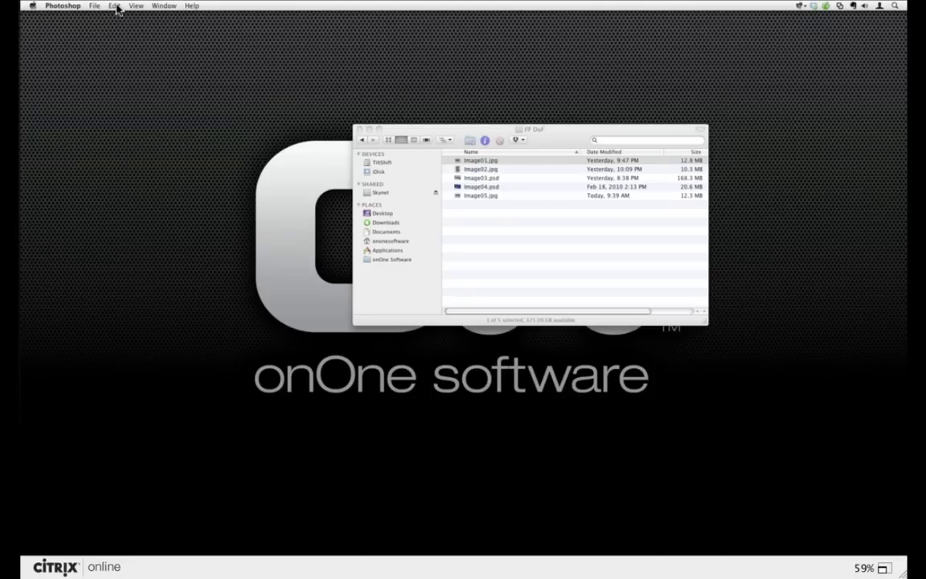
left_click(114, 6)
left_click(128, 69)
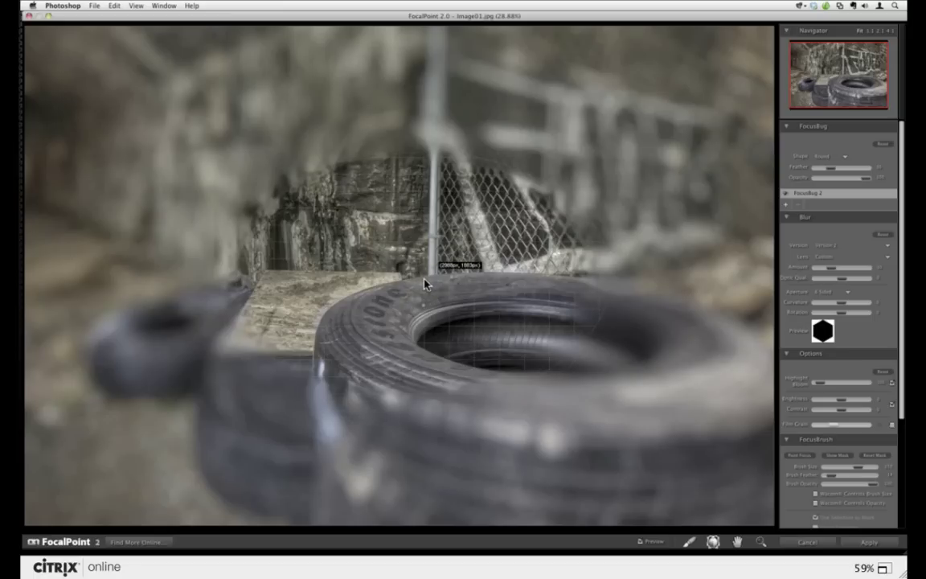
- Move the round FocusBug onto the large front tire and adjust it to keep that tire in focus
left_click_drag(455, 283, 519, 387)
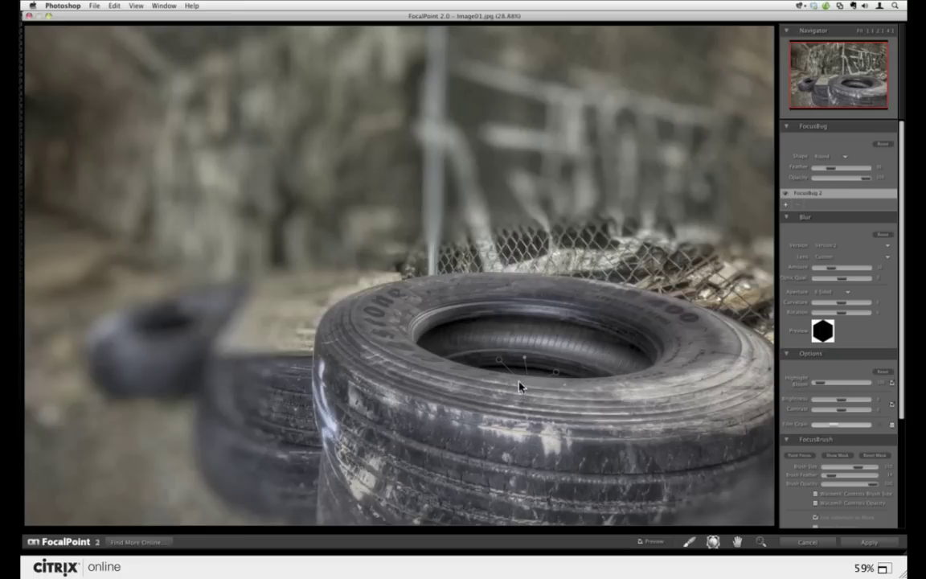
left_click_drag(496, 351, 523, 392)
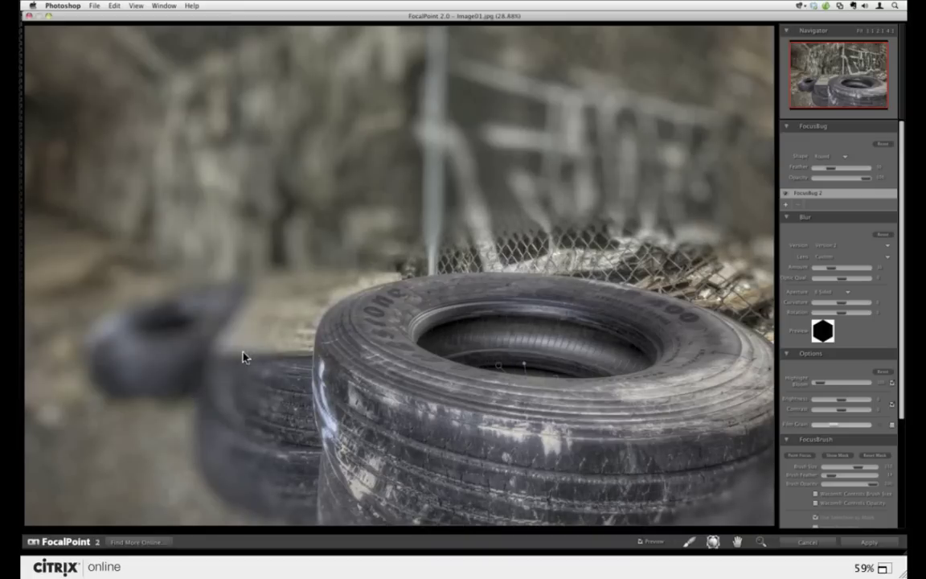
- Change the FocusBug shape to Planar and rotate it so the focus plane runs diagonally across the foreground tires
left_click(819, 161)
left_click(822, 166)
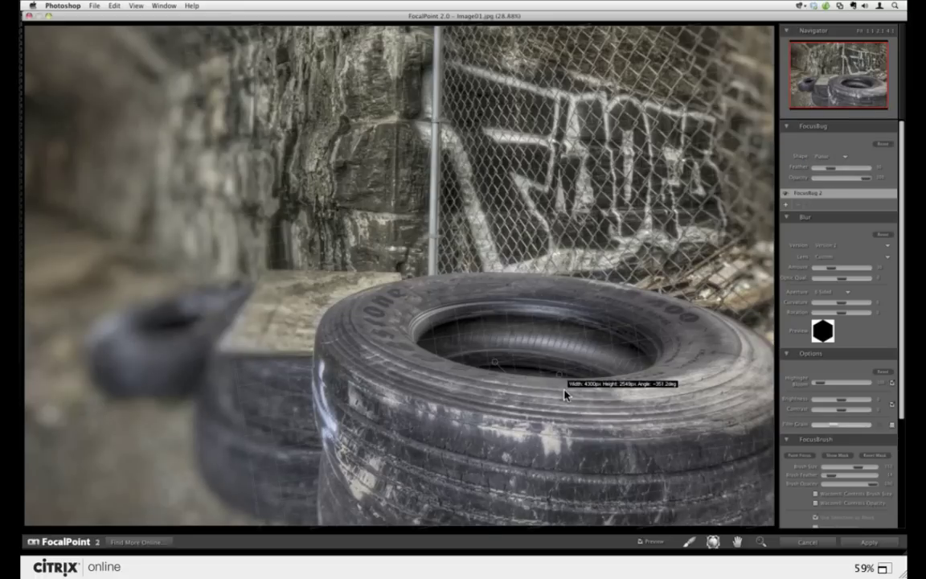
left_click_drag(565, 394, 537, 437)
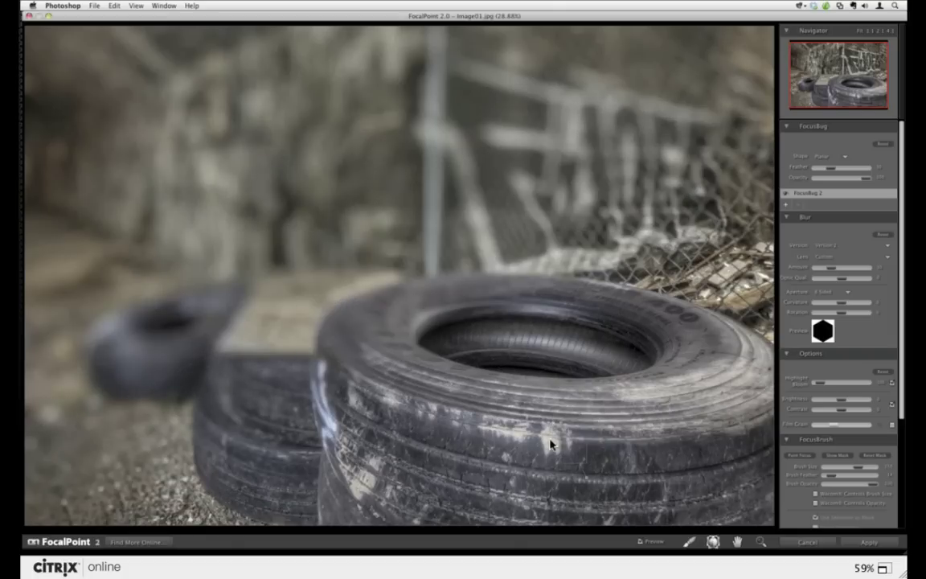
left_click_drag(552, 443, 561, 426)
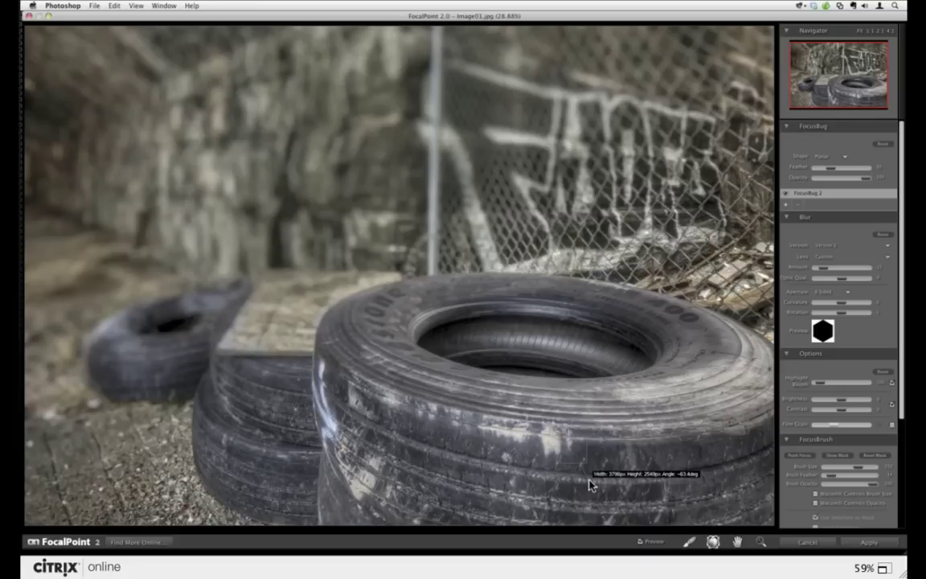
left_click_drag(592, 484, 606, 445)
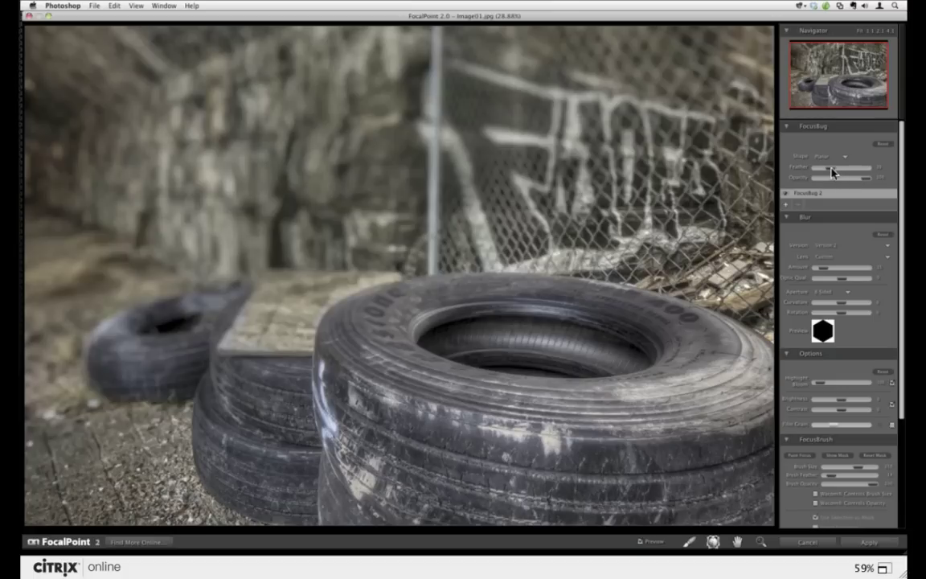
- Raise the FocusBug's feather, display the blur mask, and reduce the feather to its minimum for a hard-edged transition
left_click_drag(833, 173, 844, 174)
left_click(836, 456)
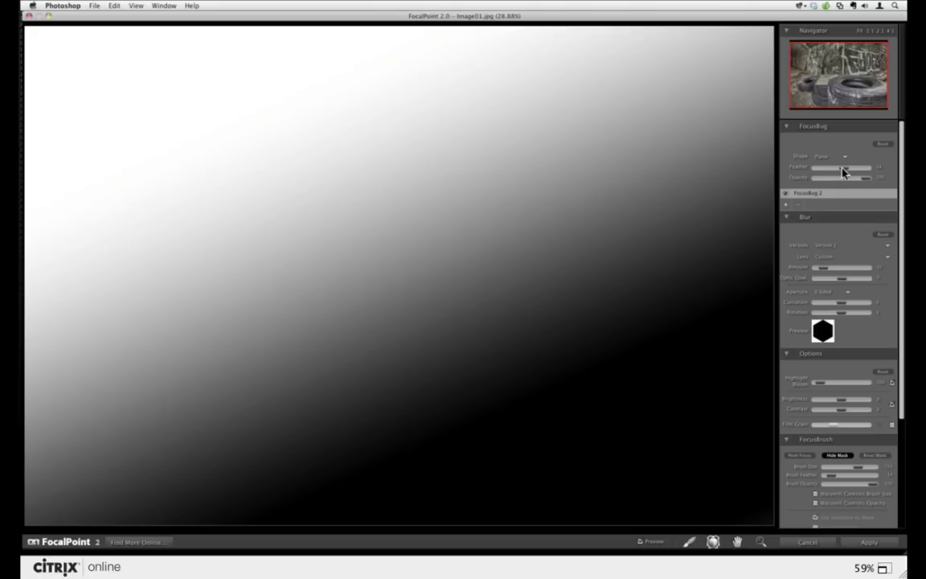
left_click_drag(806, 181, 806, 182)
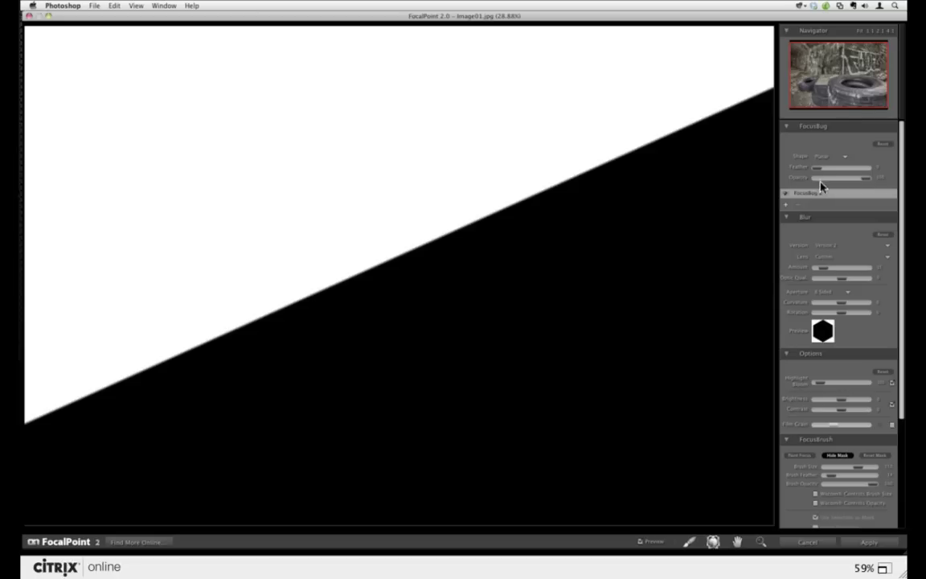
- Compare the blurred photo with its hard-edged mask by hiding the mask and showing it again
left_click(840, 455)
left_click(840, 456)
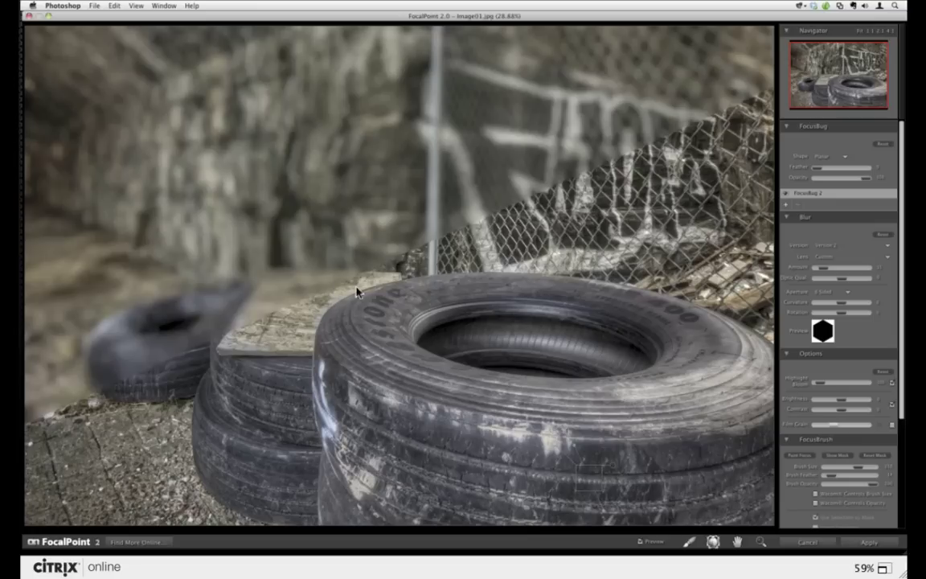
left_click(834, 455)
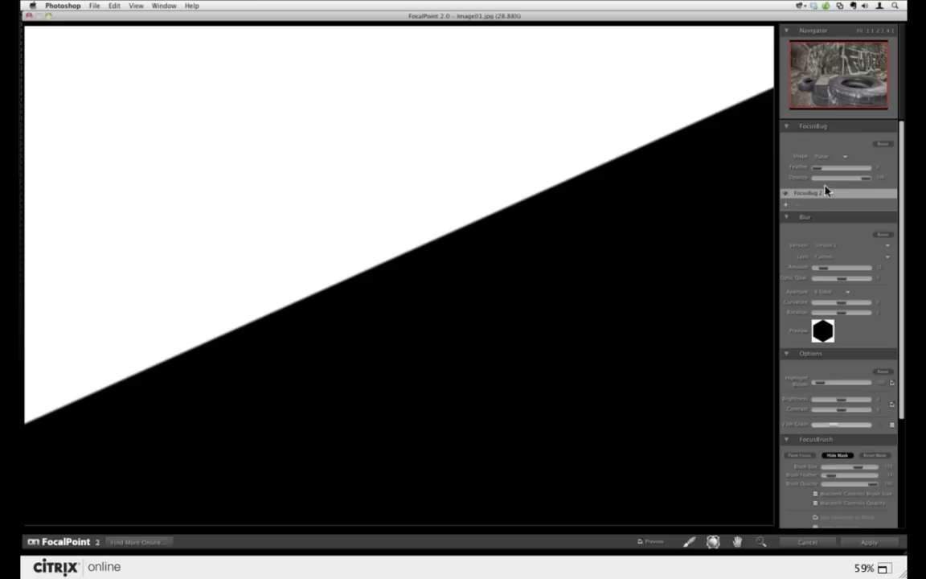
- Raise the FocusBug's feather to its maximum, hide the blur mask, and reduce the feather to roughly half
left_click_drag(817, 171, 867, 171)
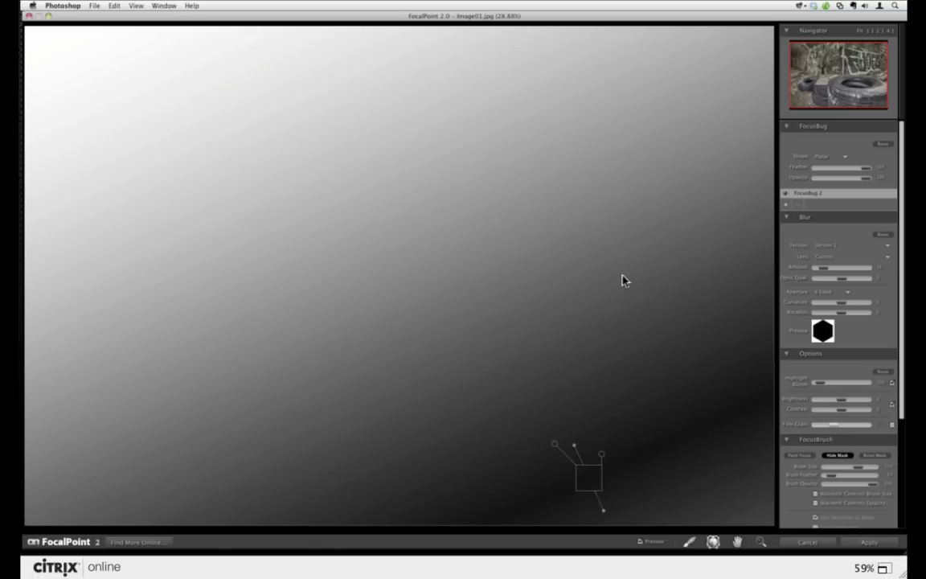
left_click(836, 457)
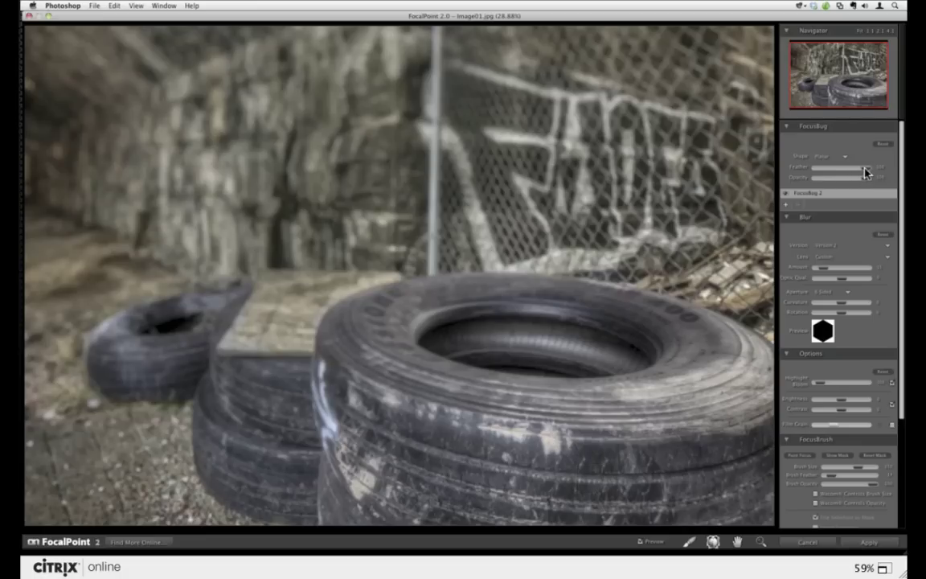
left_click_drag(866, 172, 846, 176)
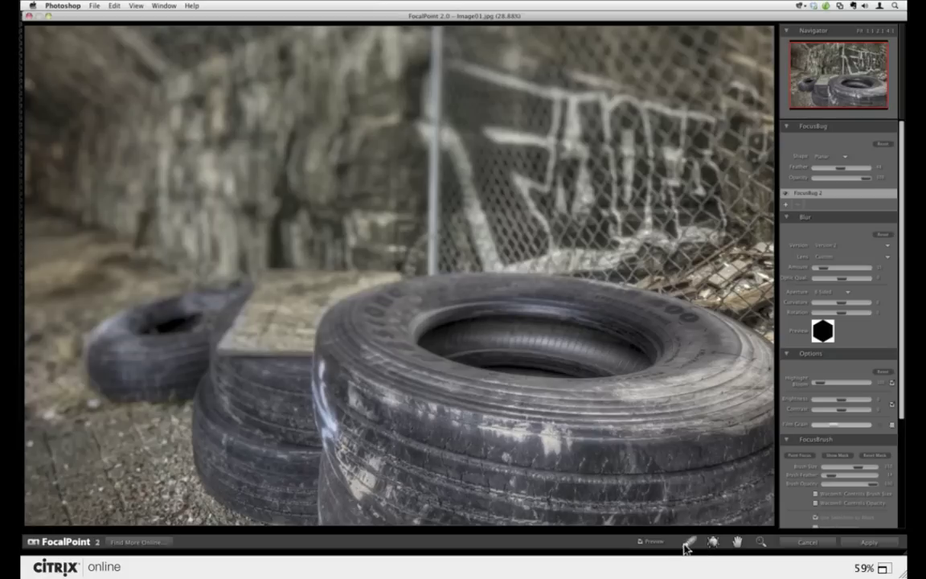
- Paint focus over the lettering on the large front tire with the FocusBrush, undoing the stroke that spills onto the background
left_click(689, 544)
scroll(903, 439, "down", 1)
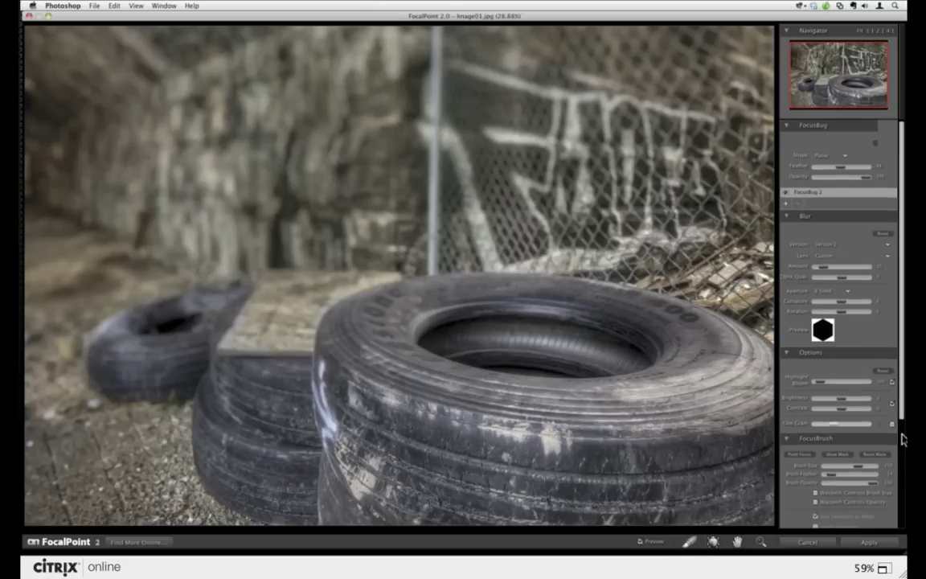
scroll(792, 392, "down", 3)
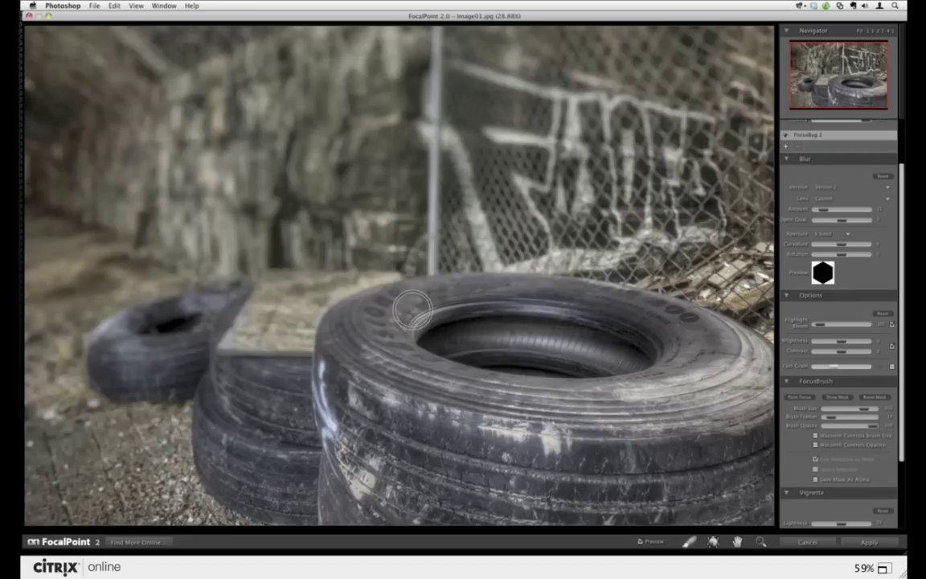
mouse_move(357, 339)
left_mouse_down()
mouse_move(379, 395)
mouse_move(409, 413)
mouse_move(374, 430)
mouse_move(358, 339)
left_mouse_up()
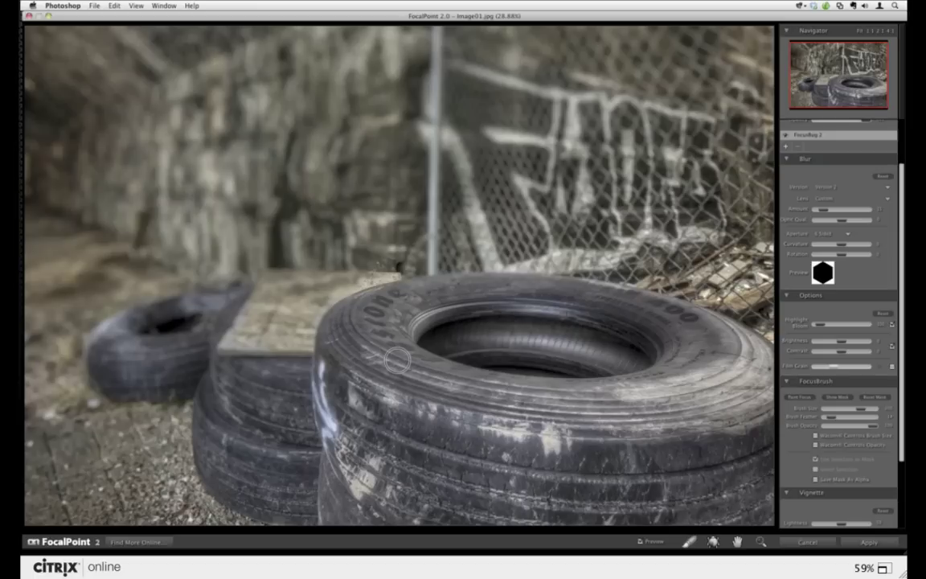
left_click(113, 6)
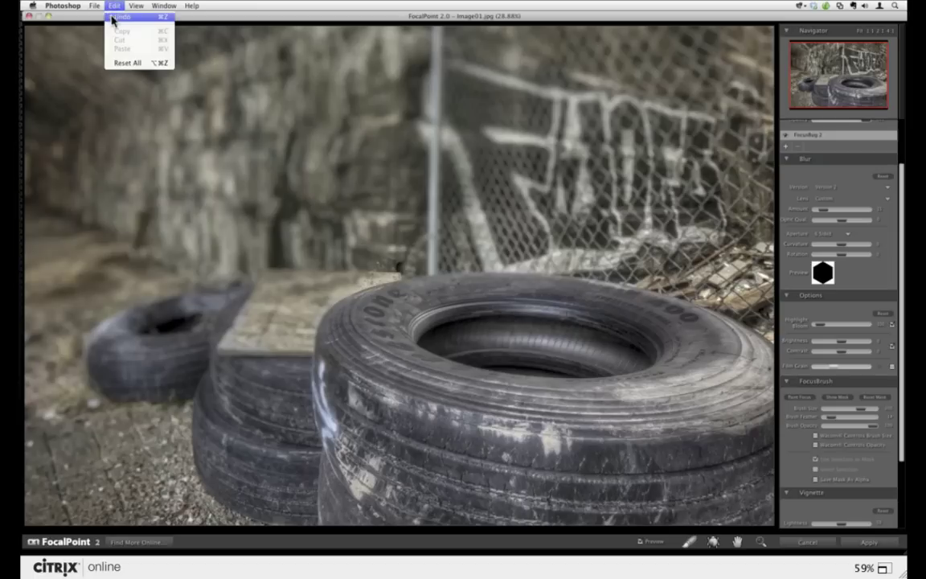
left_click(111, 7)
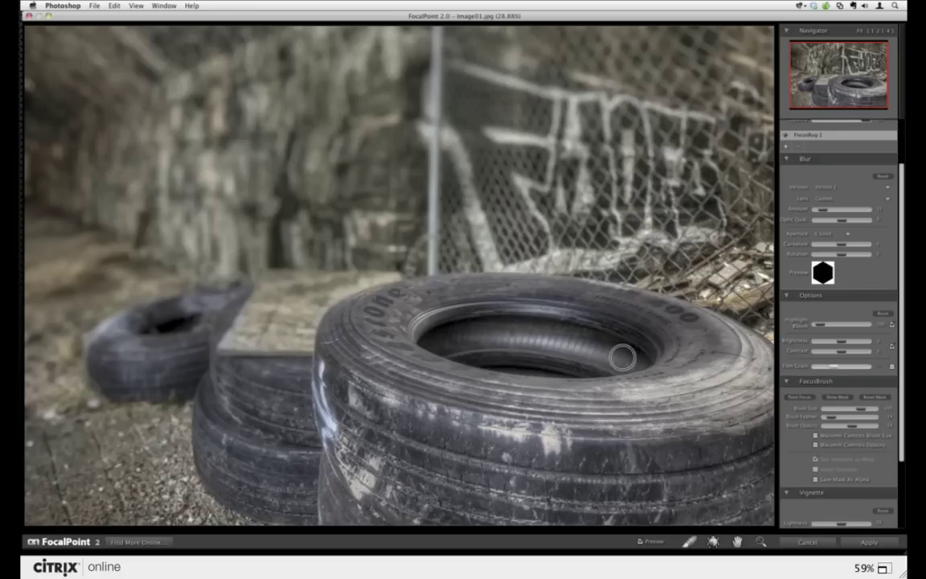
- Switch the FocusBrush to painting blur, try it over the front tire's lettering, and undo that stroke
left_click(799, 398)
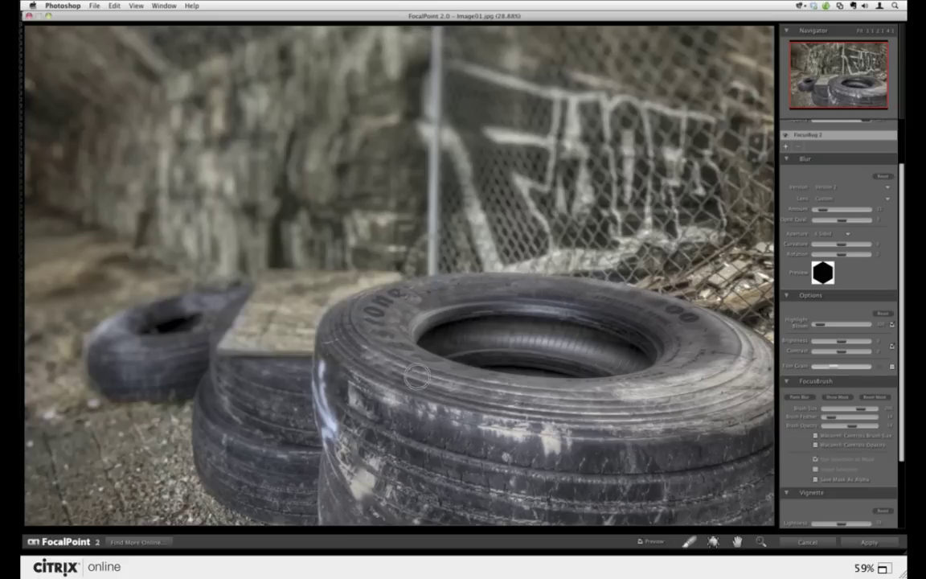
left_click(115, 6)
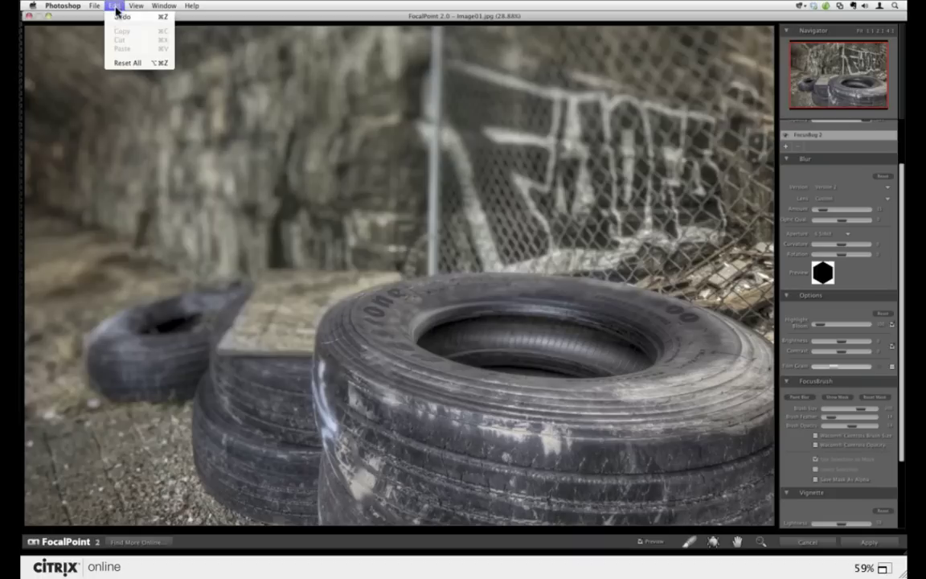
left_click(121, 18)
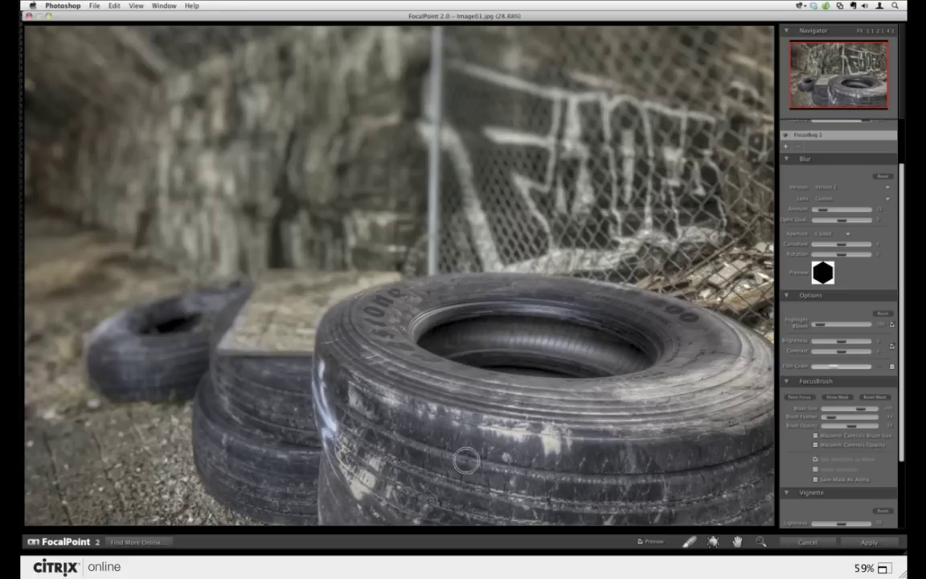
- Display the blur mask and fill the remaining gaps over the front tire with focus at full brush opacity, and hide the mask
left_click(835, 399)
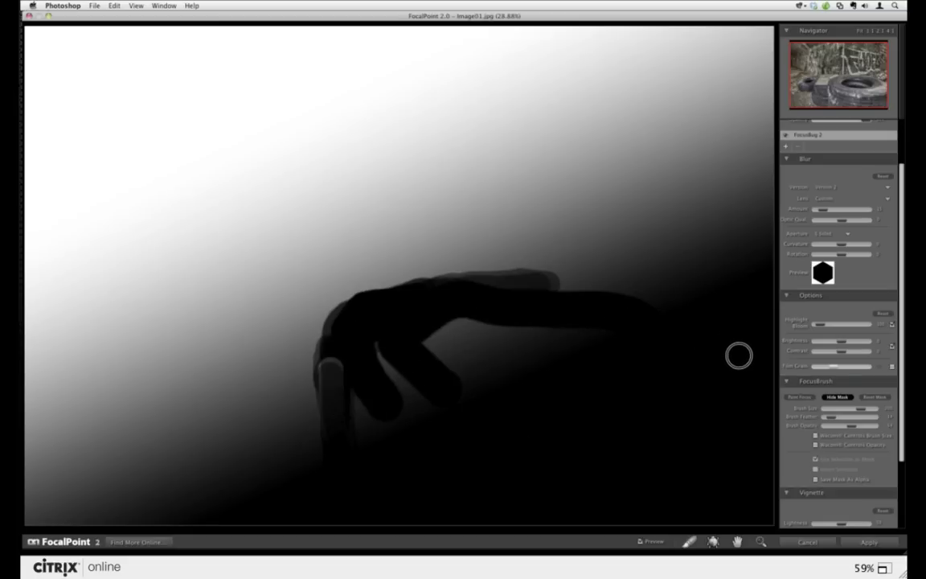
left_click(838, 397)
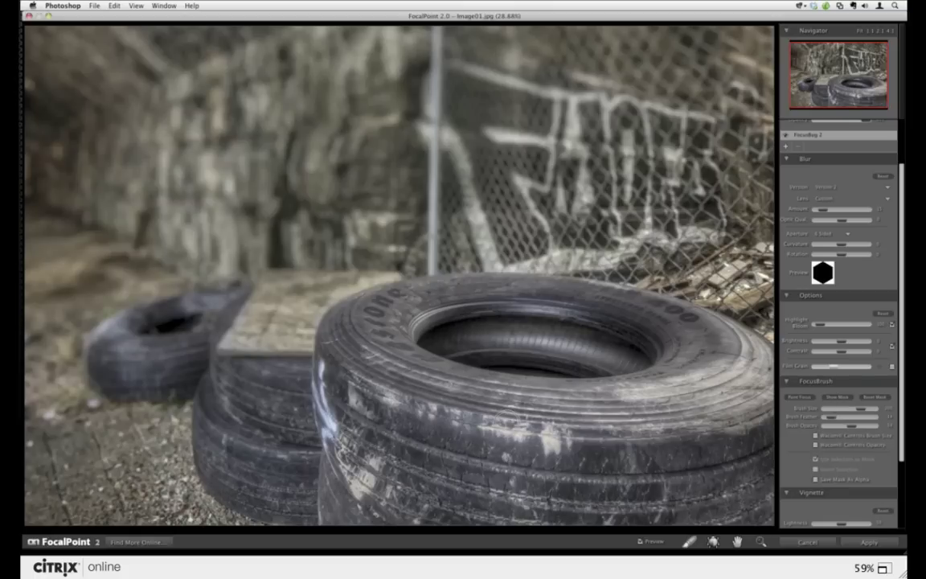
left_click(835, 398)
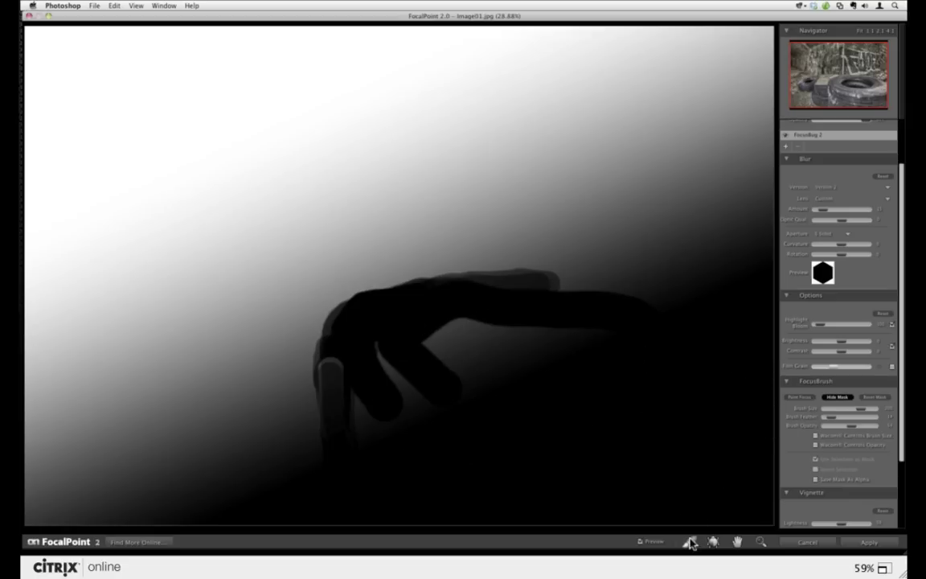
left_click_drag(854, 428, 874, 428)
mouse_move(431, 349)
left_mouse_down()
mouse_move(377, 370)
mouse_move(385, 358)
mouse_move(366, 437)
mouse_move(397, 380)
mouse_move(447, 404)
mouse_move(467, 400)
mouse_move(447, 336)
mouse_move(456, 344)
mouse_move(460, 316)
mouse_move(628, 327)
mouse_move(611, 348)
mouse_move(512, 379)
mouse_move(466, 404)
mouse_move(484, 337)
mouse_move(487, 368)
mouse_move(502, 370)
mouse_move(611, 338)
mouse_move(498, 356)
left_mouse_up()
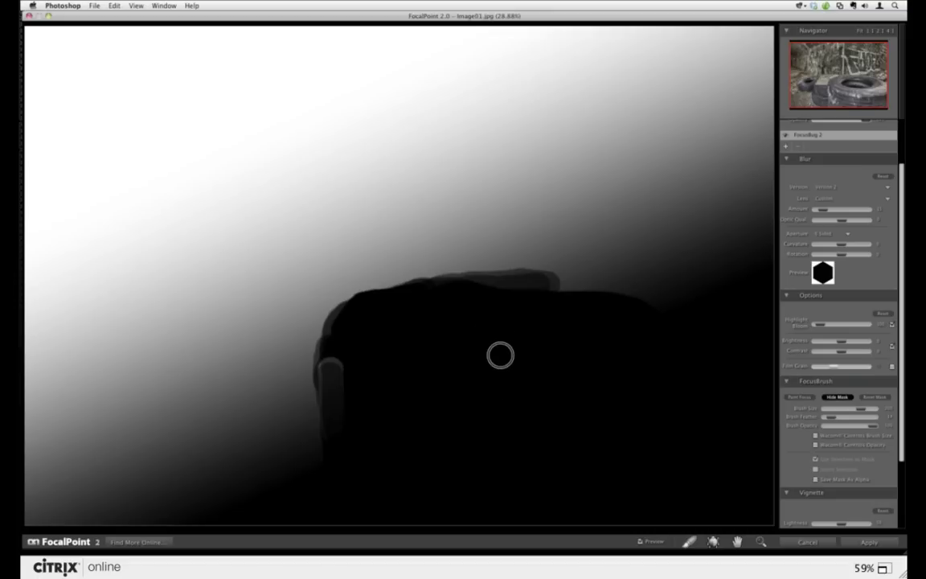
left_click(836, 398)
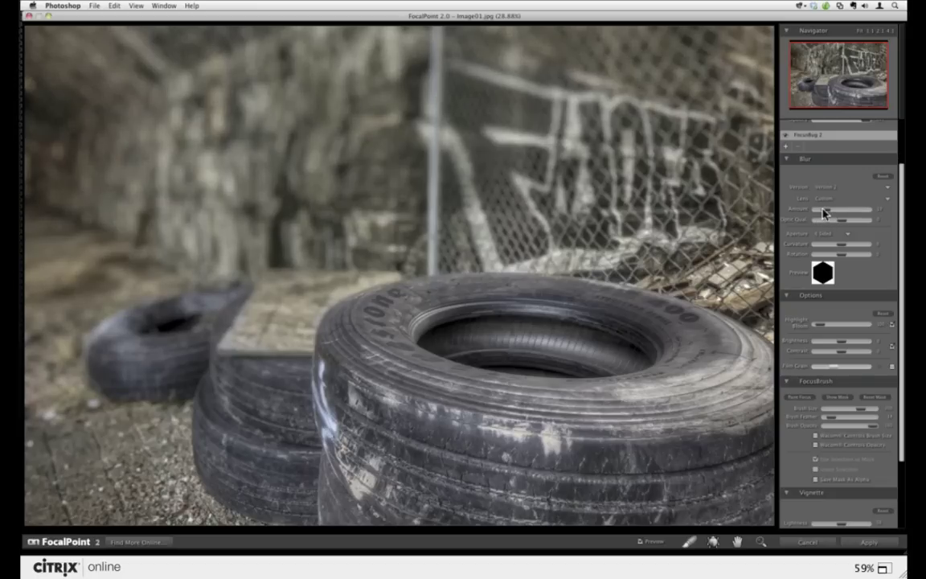
- Raise the blur amount and paint low-opacity blur on the debris behind the front tire, shrinking the brush for the tire's edge
left_click_drag(828, 224, 837, 220)
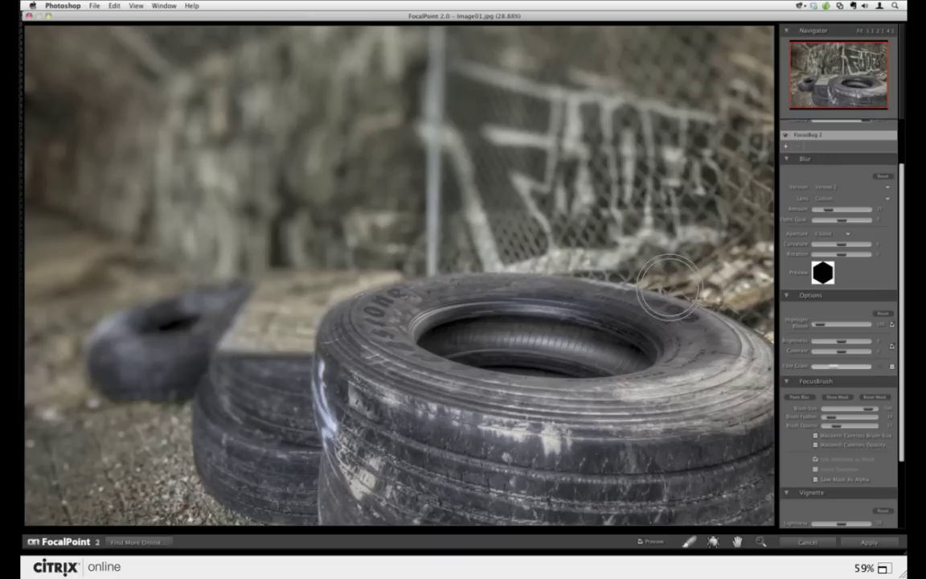
key("bracketleft")
key("bracketleft")
key("bracketleft")
key("bracketleft")
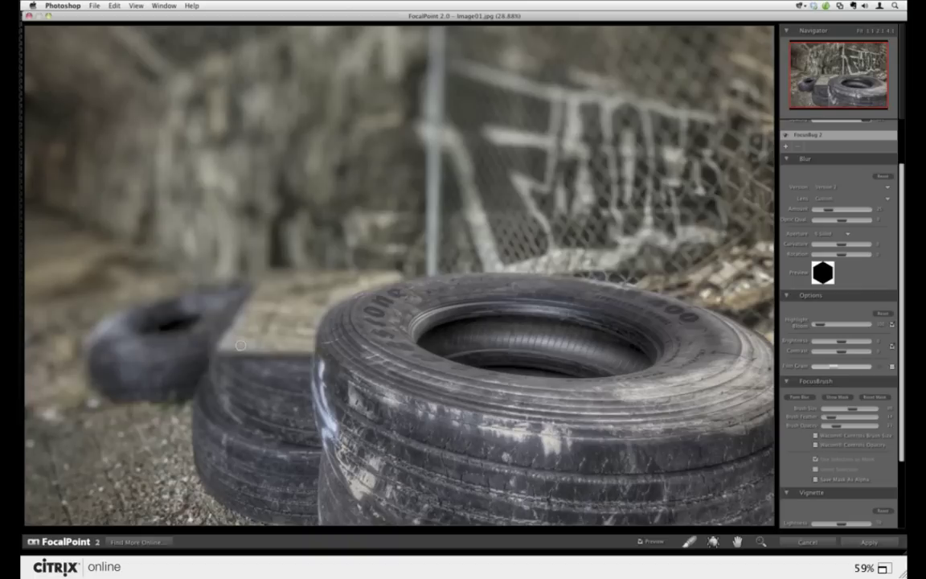
- Compare the blurred photo with the original by turning the preview off and on
left_click(641, 543)
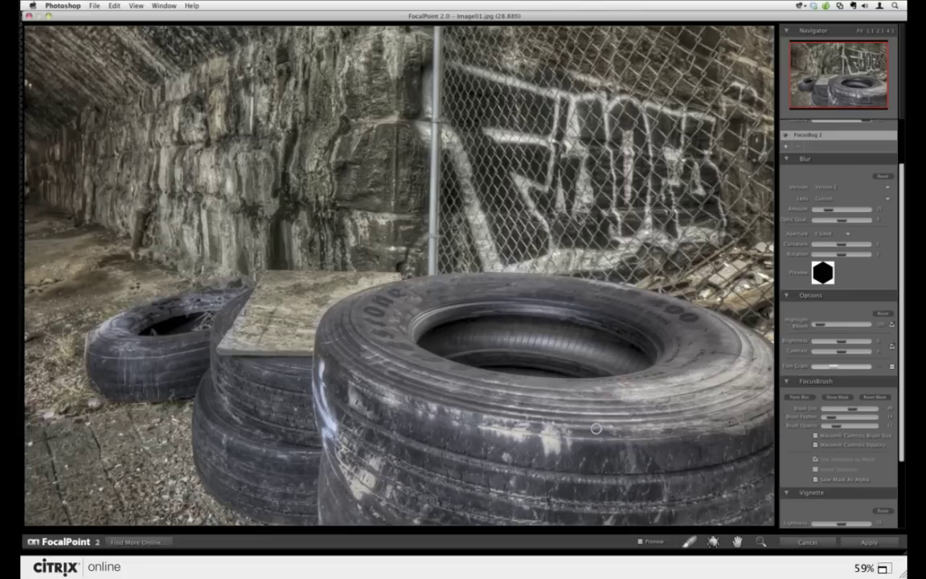
left_click(638, 542)
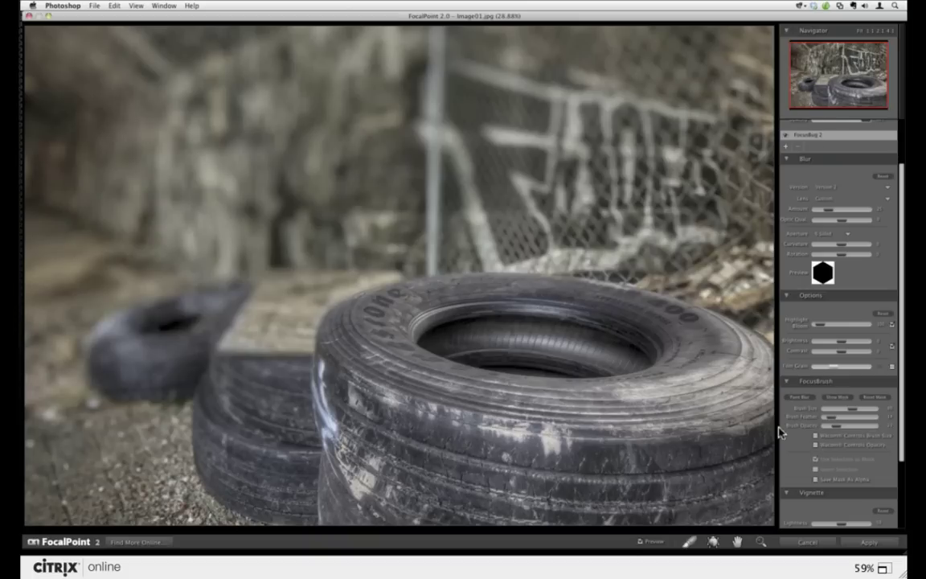
- Paint a focus stroke across the blurred stone wall with an enlarged, full-opacity FocusBrush, and undo it
left_click(713, 542)
left_click_drag(838, 432, 867, 433)
key("bracketright")
key("bracketright")
key("bracketright")
key("bracketright")
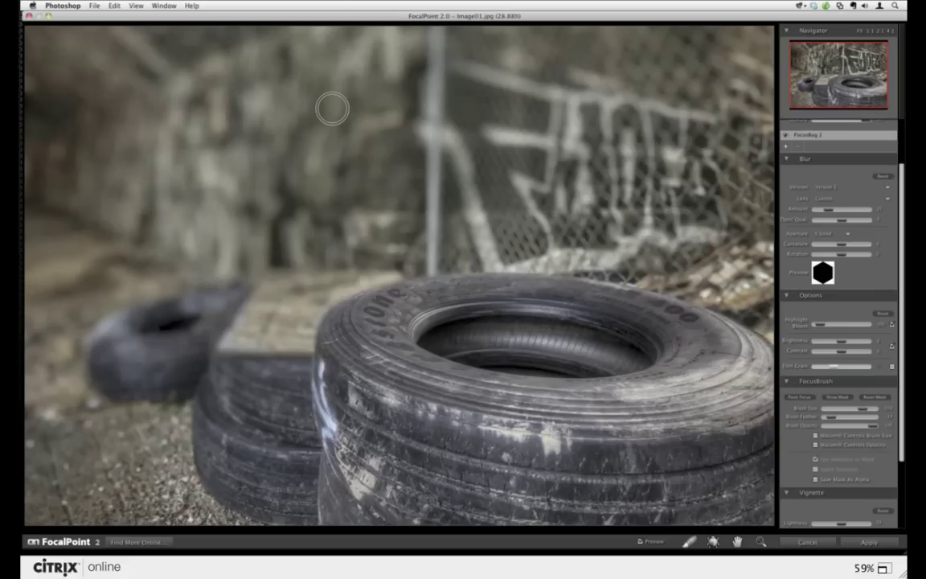
mouse_move(337, 102)
left_mouse_down()
mouse_move(245, 143)
mouse_move(203, 240)
left_mouse_up()
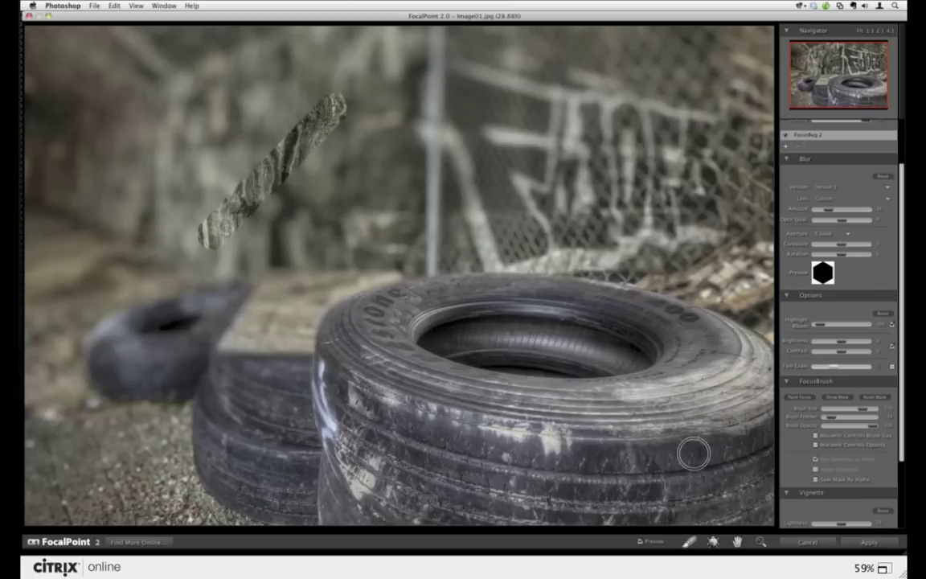
left_click(712, 542)
left_click(115, 8)
left_click(120, 25)
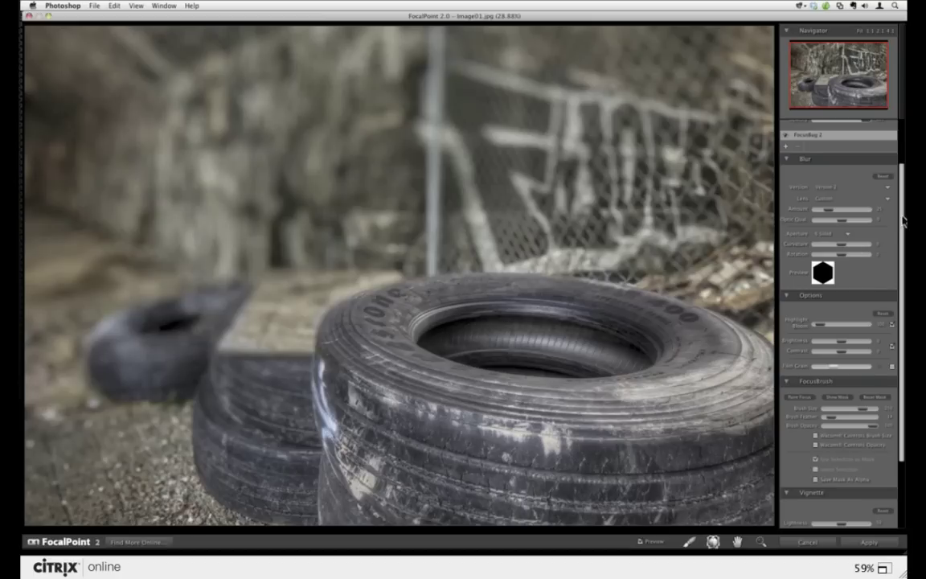
- Set the FocusBug's feather to about 80 and check the softened transition in the blur mask
scroll(836, 169, "up", 3)
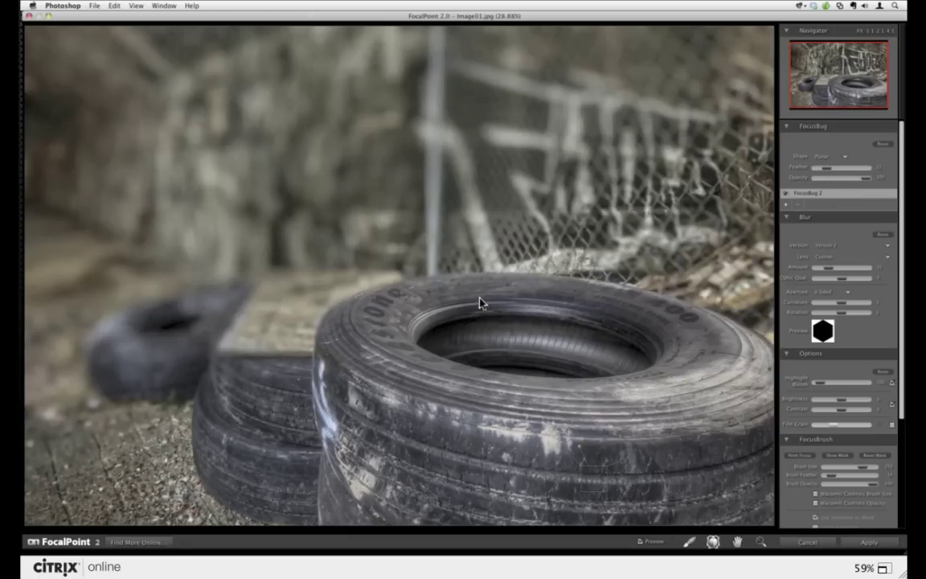
left_click(841, 168)
left_click_drag(845, 170, 857, 169)
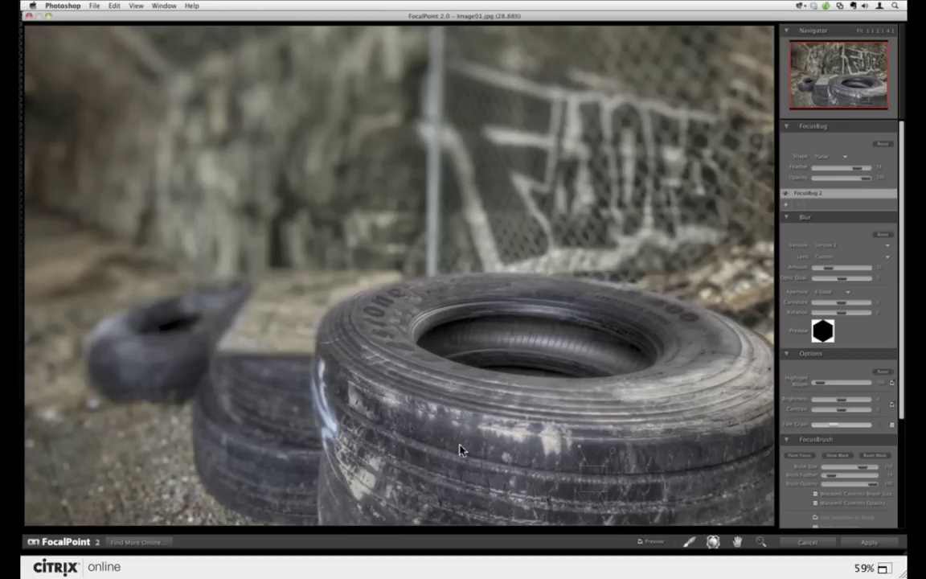
left_click(836, 456)
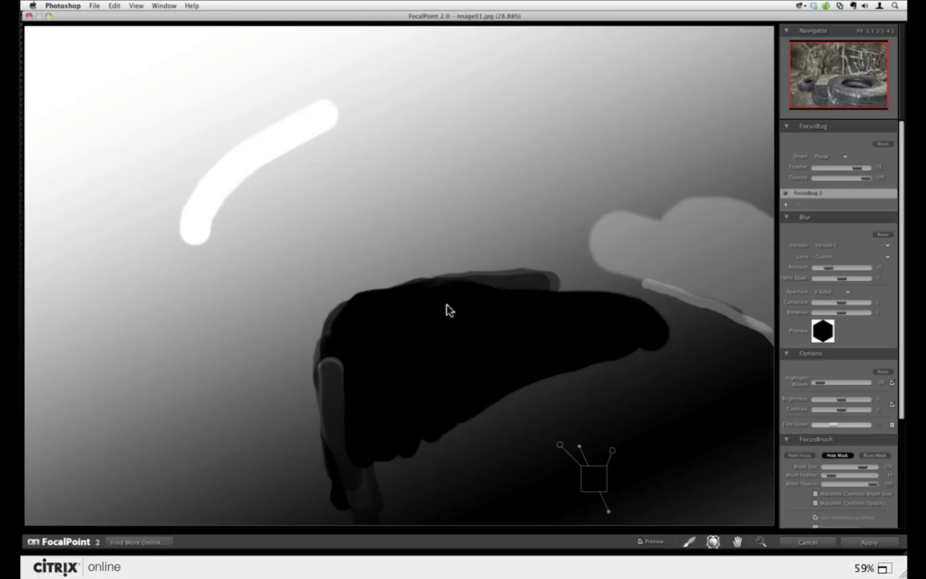
left_click(837, 455)
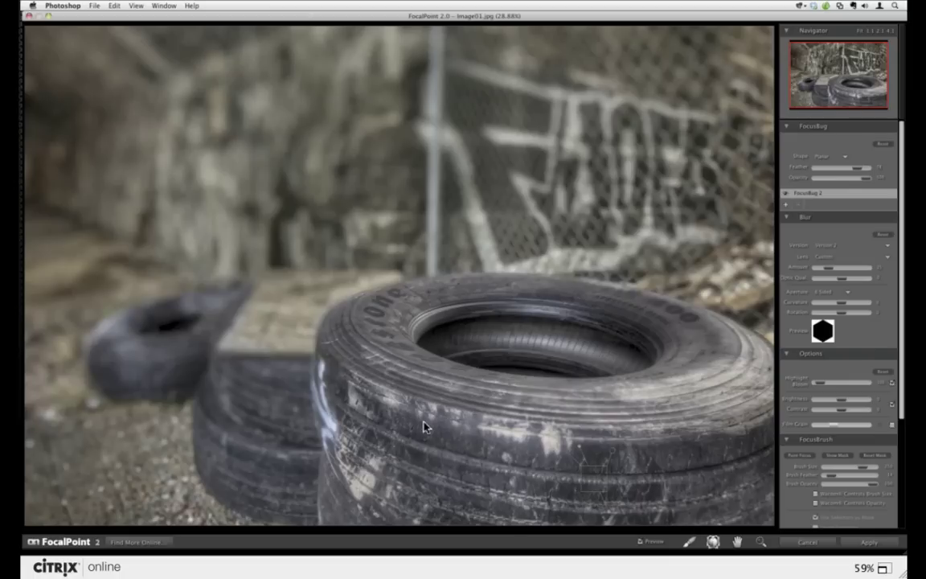
- Set the blur lens to the Canon 35 1.4 at 1.4 preset and review the other lens presets
left_click(825, 258)
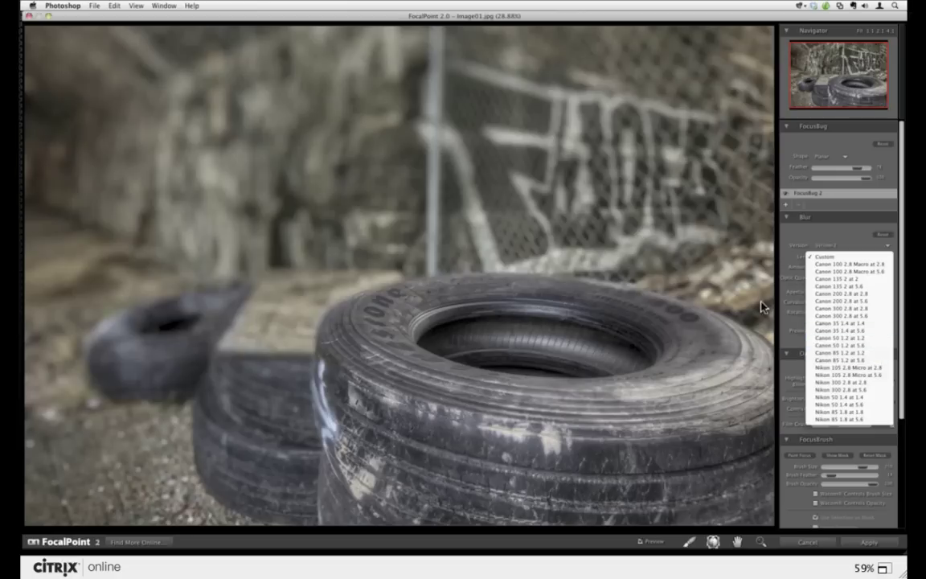
left_click(864, 324)
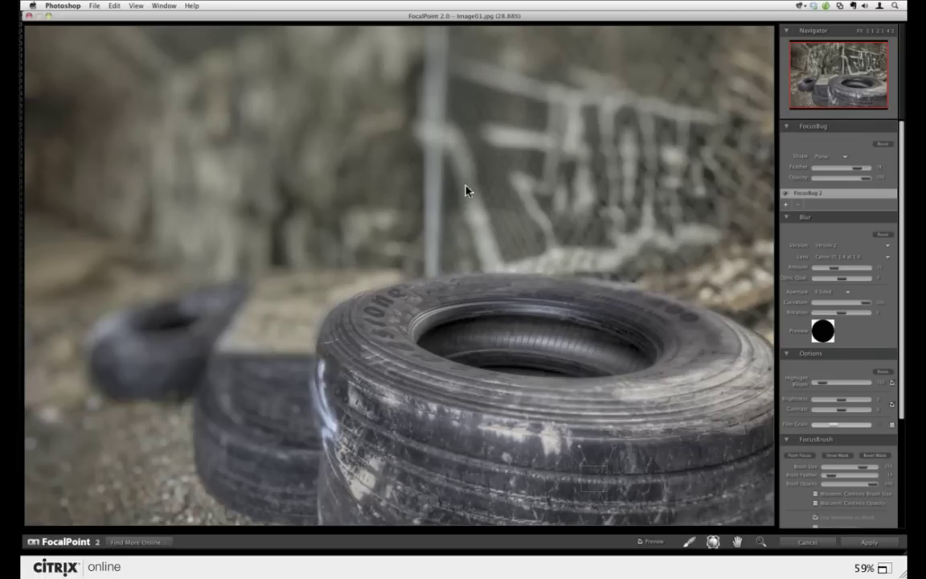
left_click(840, 255)
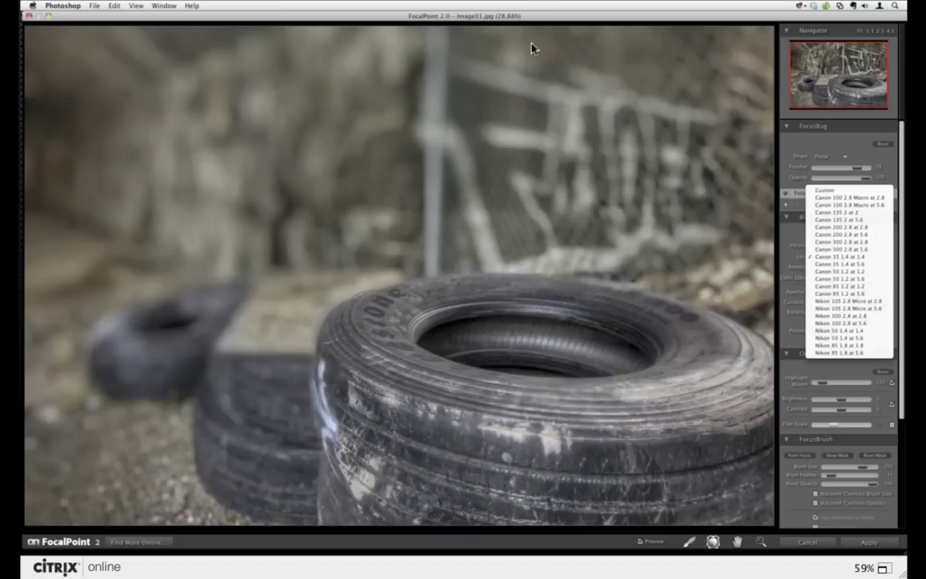
left_click(822, 149)
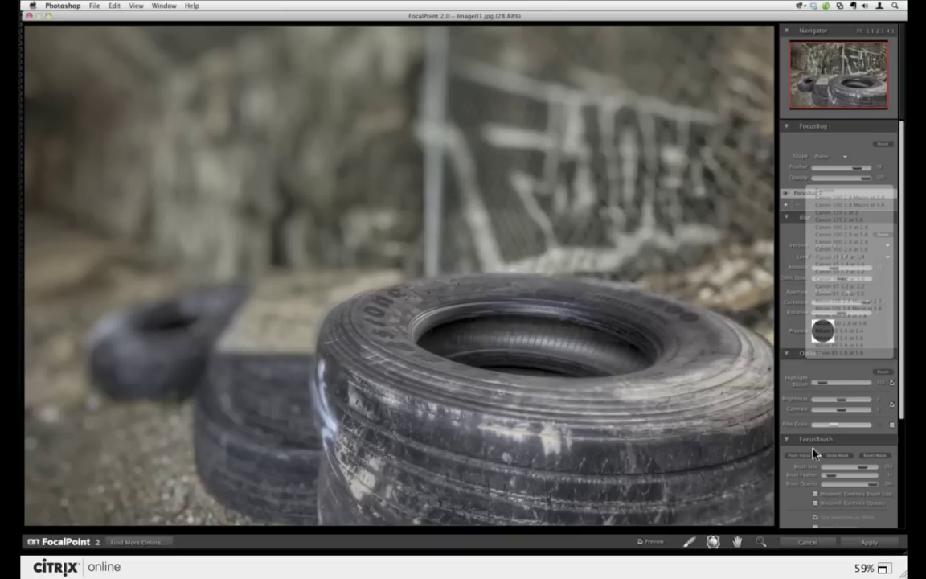
- Cancel the FocalPoint session and close Image01.jpg without saving
left_click(808, 543)
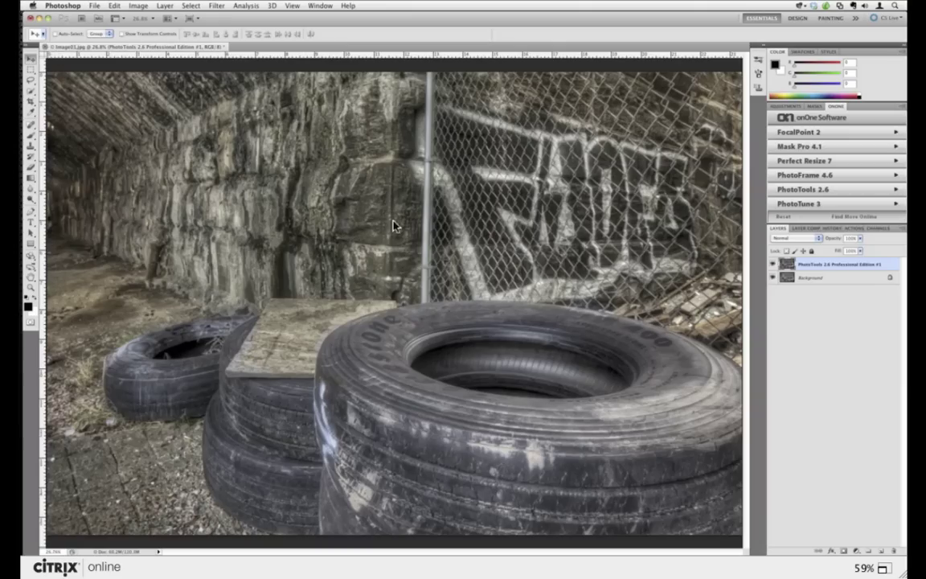
key("super+w")
left_click(430, 189)
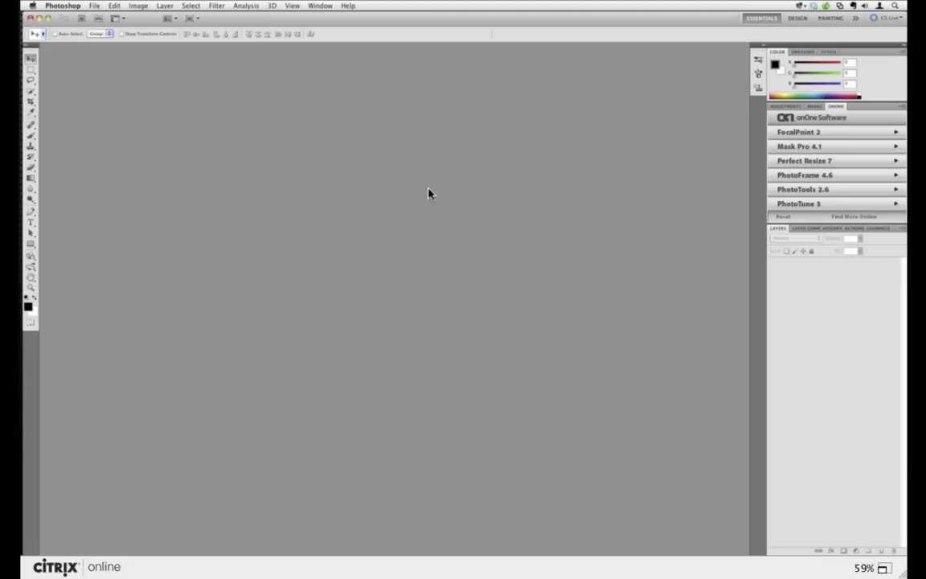
- Hide Photoshop and preview Image02.jpg from the FP DoF folder in Finder
key("super+h")
left_click(474, 169)
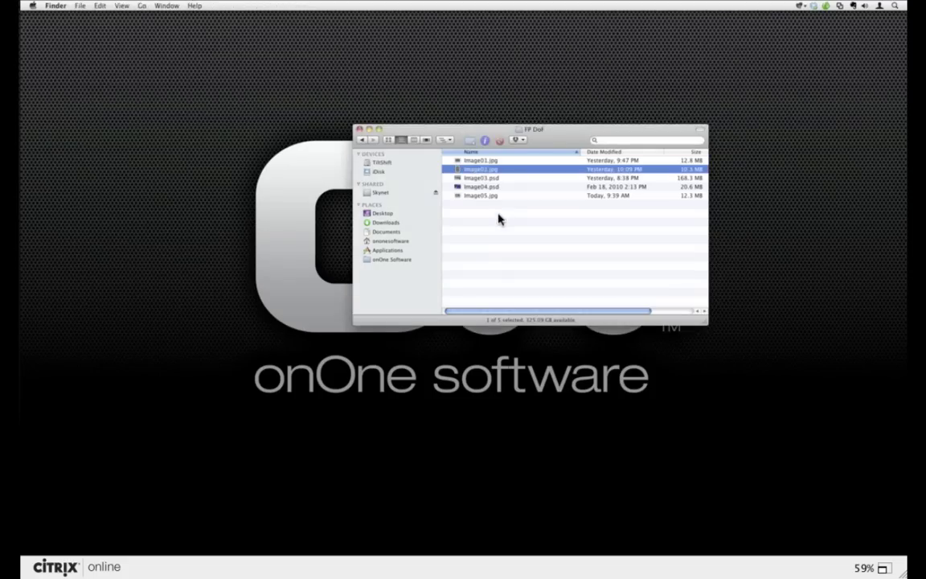
key("space")
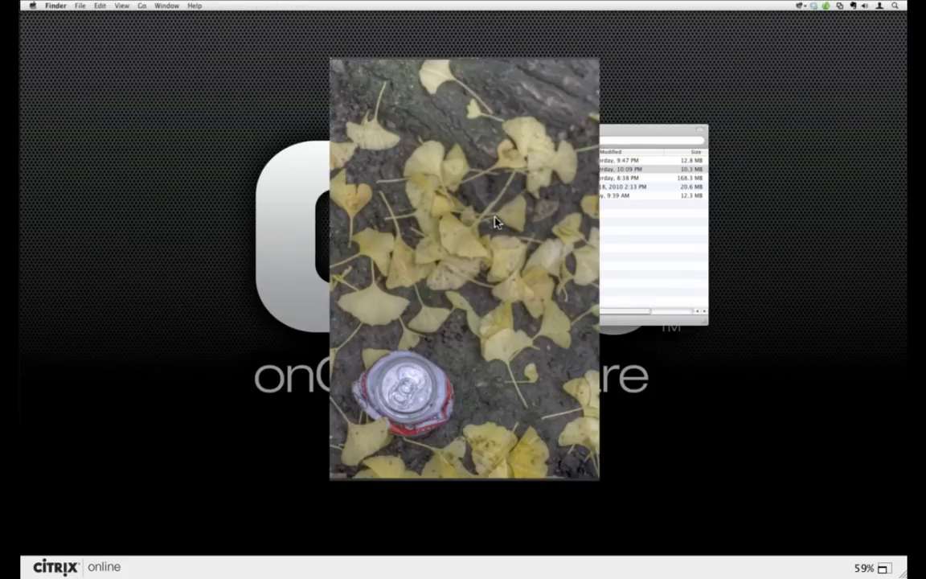
- Close the preview of Image02.jpg and open the file in Photoshop
key("space")
mouse_move(21, 265)
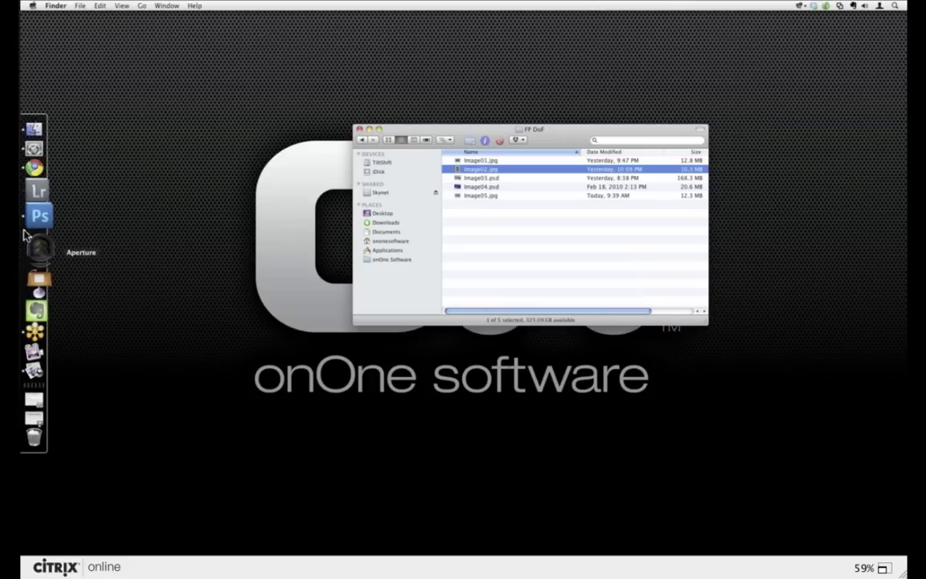
left_click(36, 230)
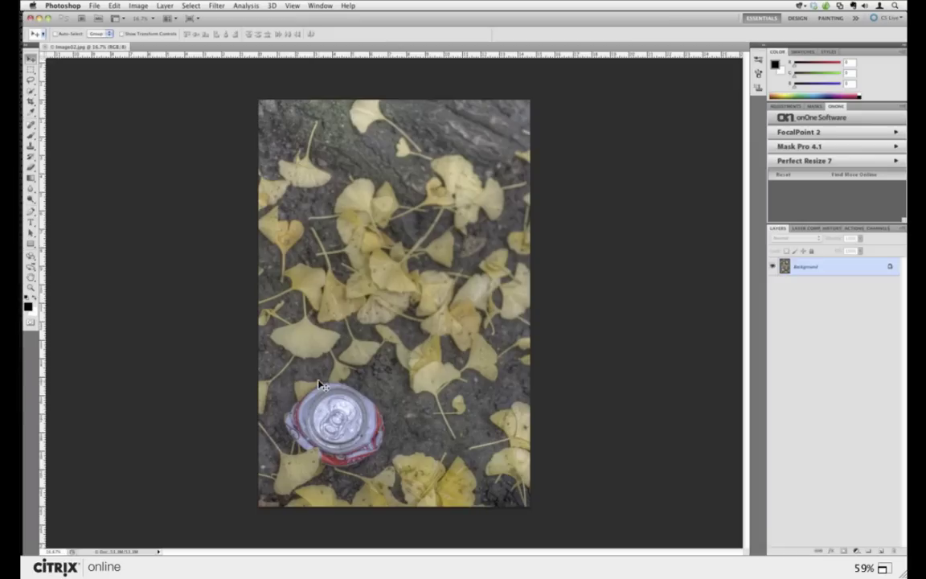
- Send Image02.jpg to PhotoTools 2.6 Professional Edition
left_click(90, 6)
mouse_move(141, 237)
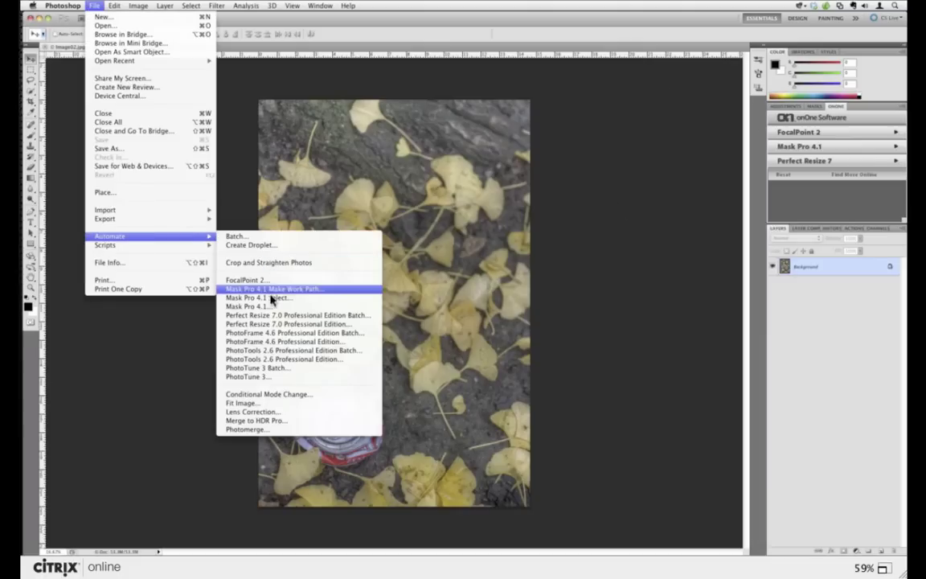
left_click(304, 362)
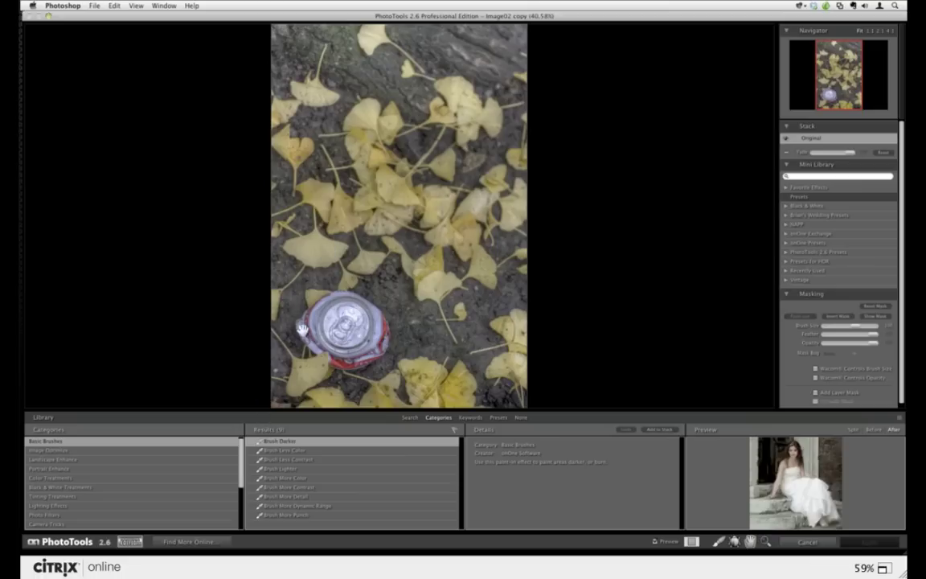
- Add the Pastel Colors effect from the Stylized Effects category to the stack and fade it to a low strength
scroll(246, 499, "down", 3)
left_click(100, 477)
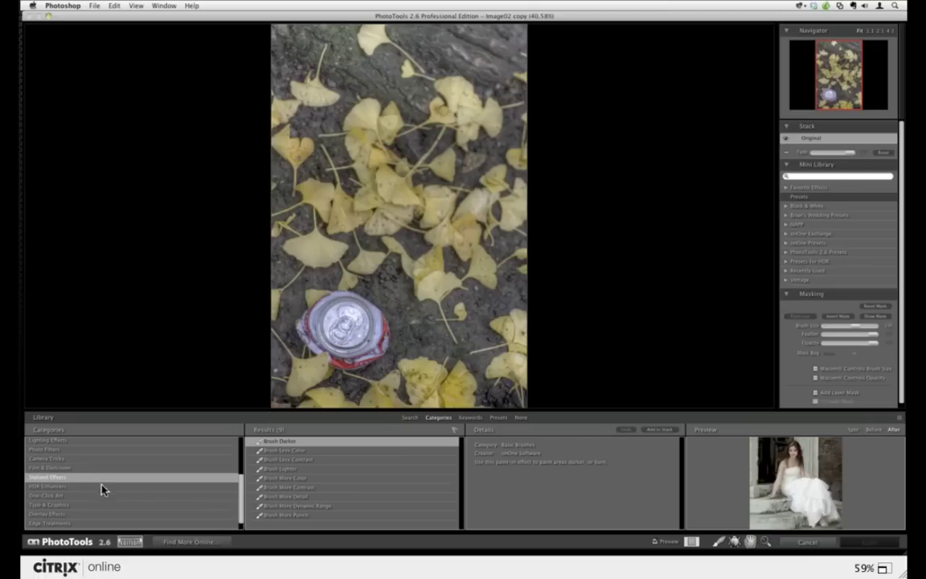
scroll(454, 490, "down", 5)
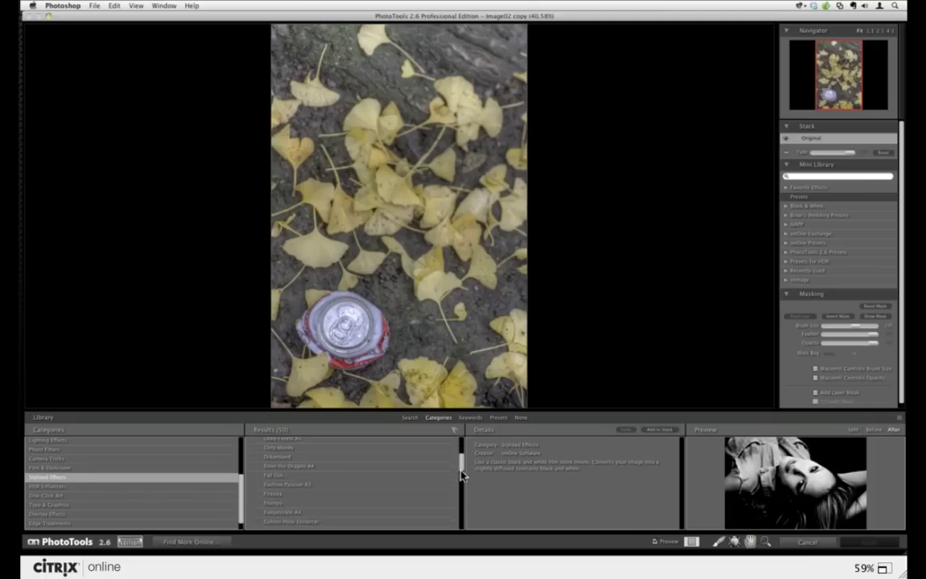
scroll(460, 493, "down", 4)
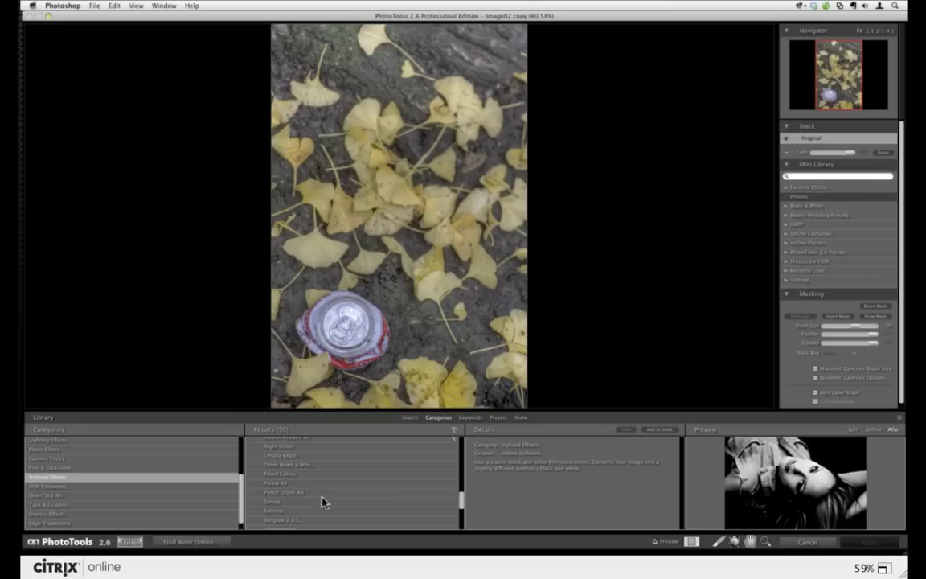
left_click(321, 478)
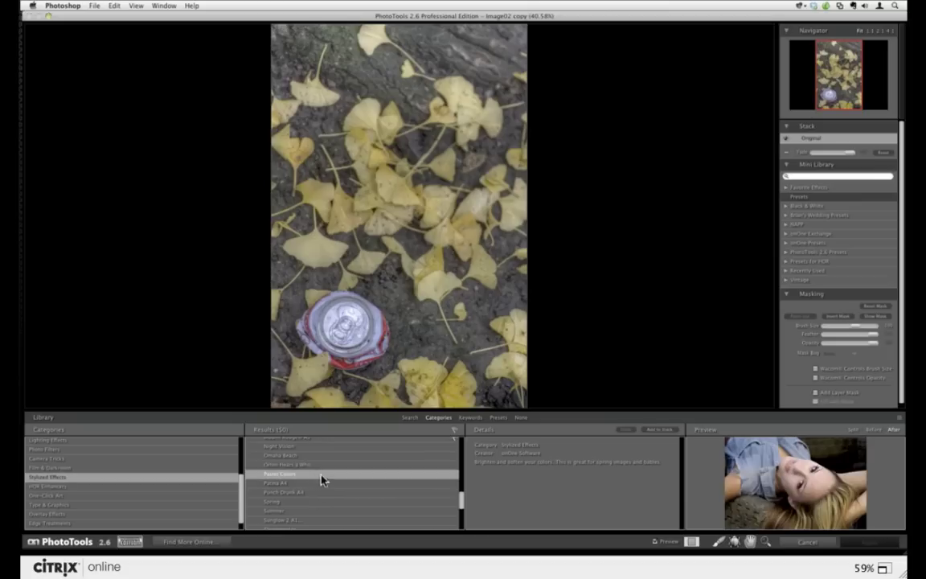
left_click(648, 432)
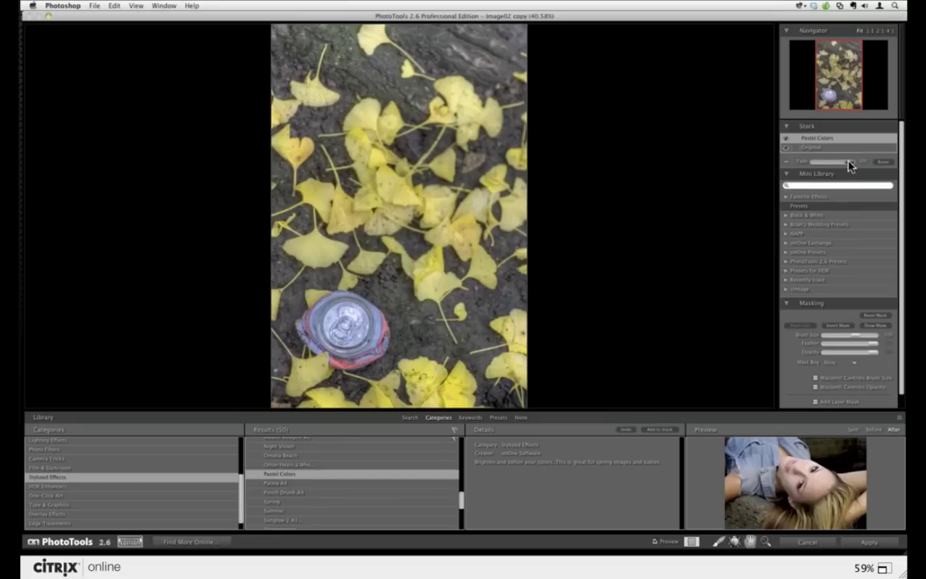
left_click_drag(850, 165, 824, 164)
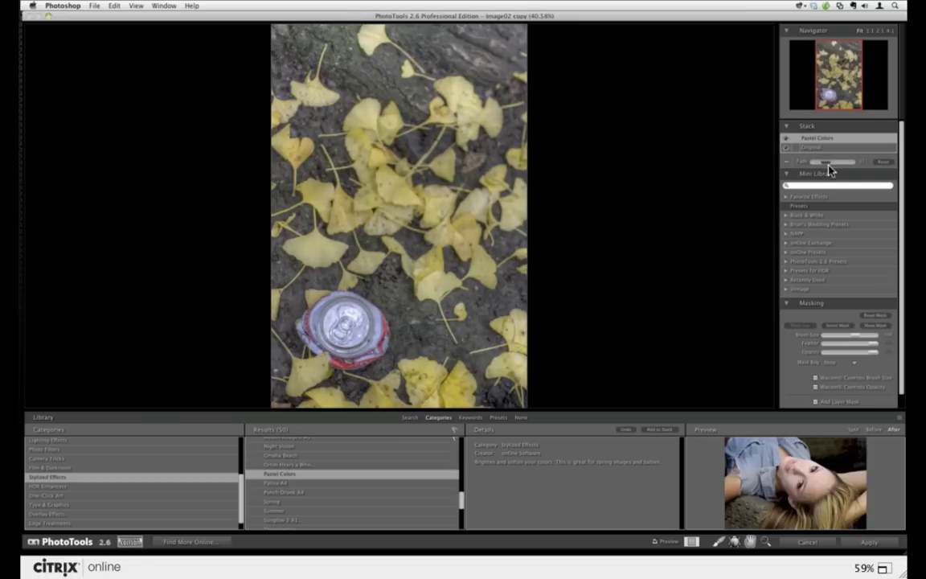
- Stack the Just Enough Darkness effect on top with a moderately reduced fade and apply the effects to the photo
left_click(718, 542)
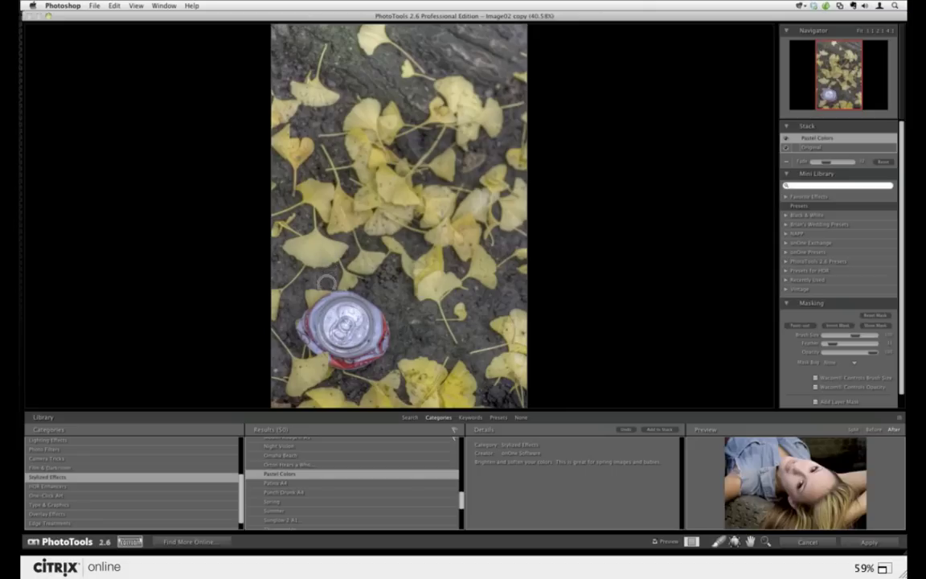
left_click_drag(460, 505, 459, 490)
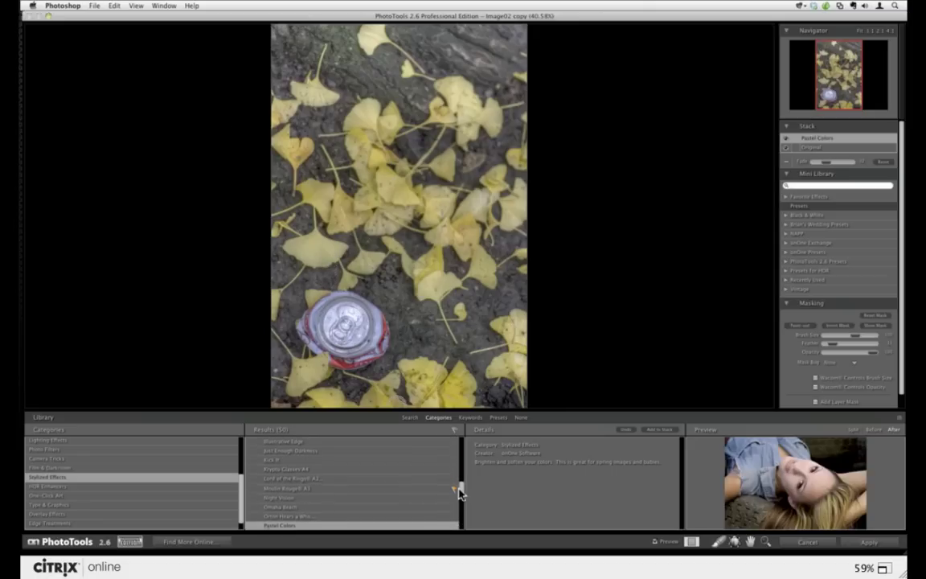
left_click(306, 453)
left_click(658, 430)
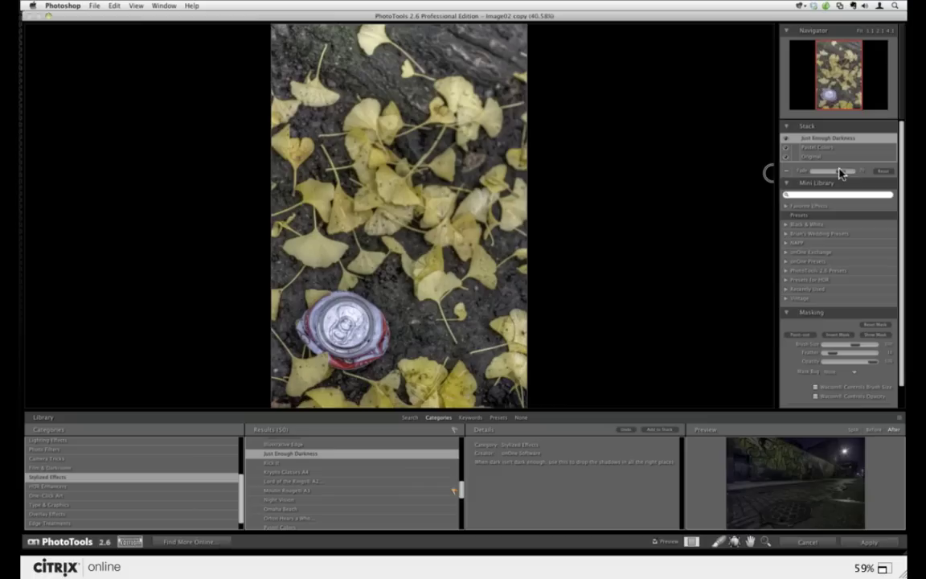
mouse_move(840, 173)
left_mouse_down()
mouse_move(818, 175)
mouse_move(832, 176)
left_mouse_up()
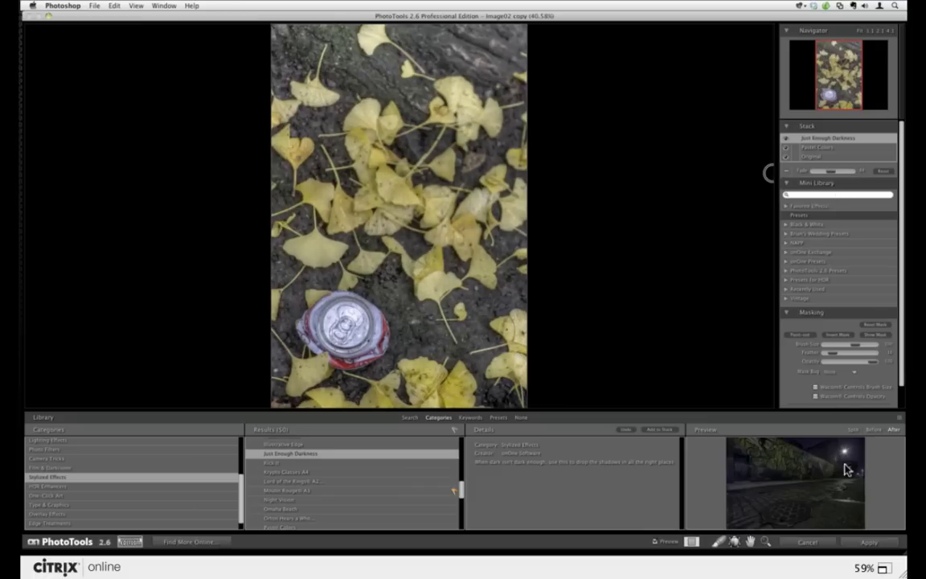
left_click(859, 545)
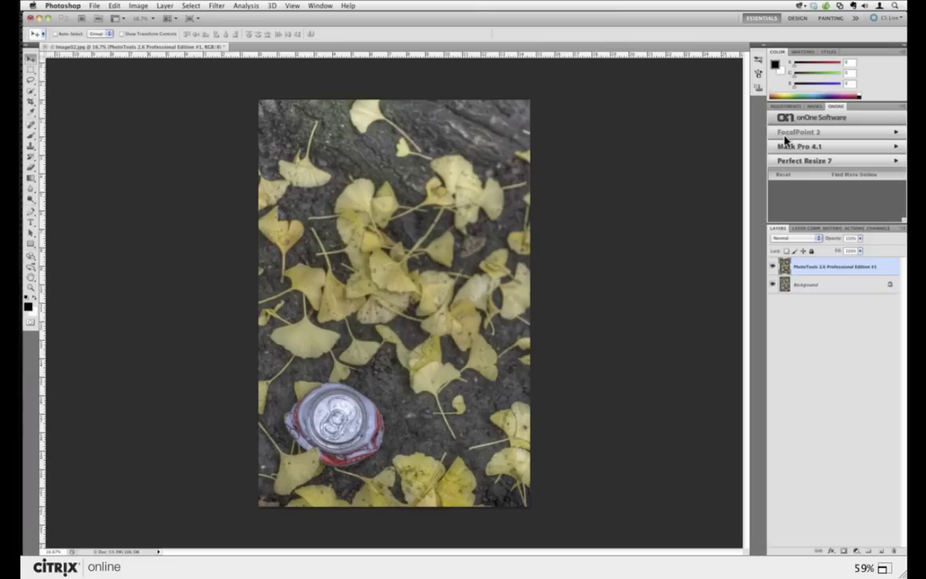
- Open the enhanced photo in FocalPoint 2 and reset all settings to their defaults
left_click(786, 139)
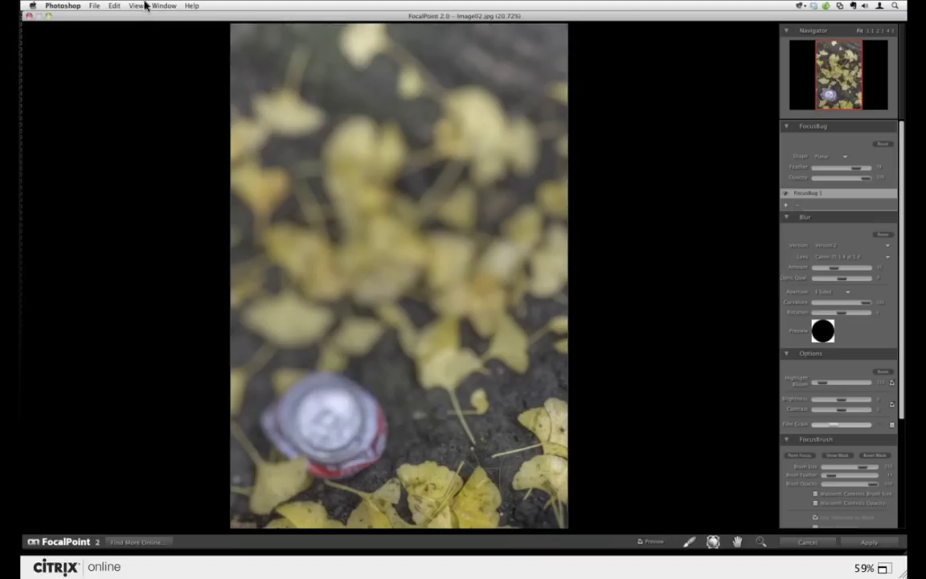
left_click(112, 5)
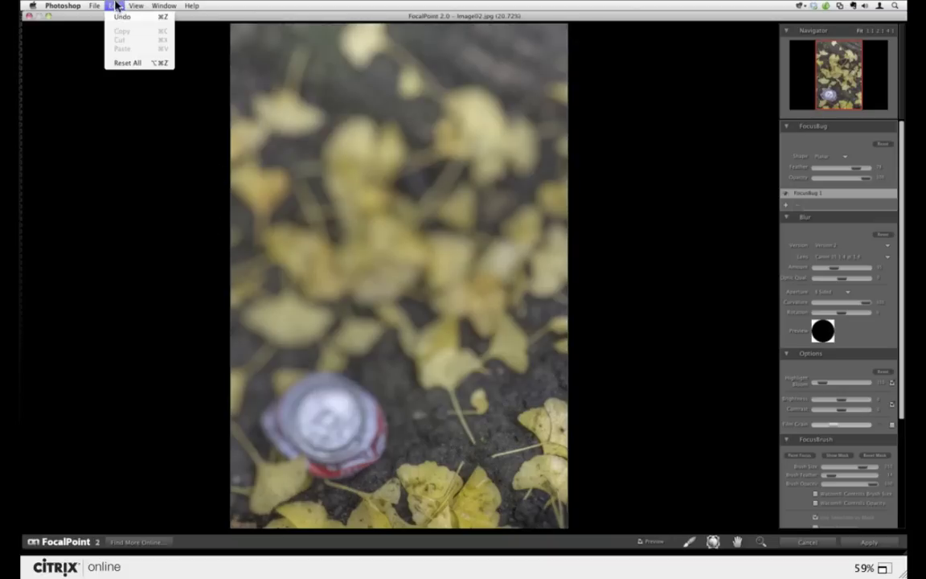
left_click(125, 62)
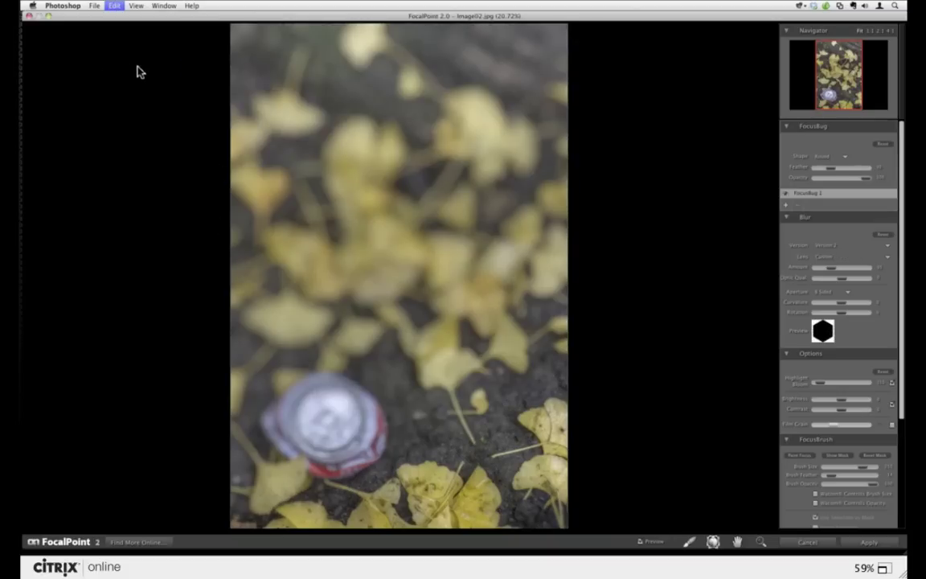
- Fit the round FocusBug over the crushed can, set its feather to 100, and inspect the blur mask
left_click_drag(410, 287, 329, 453)
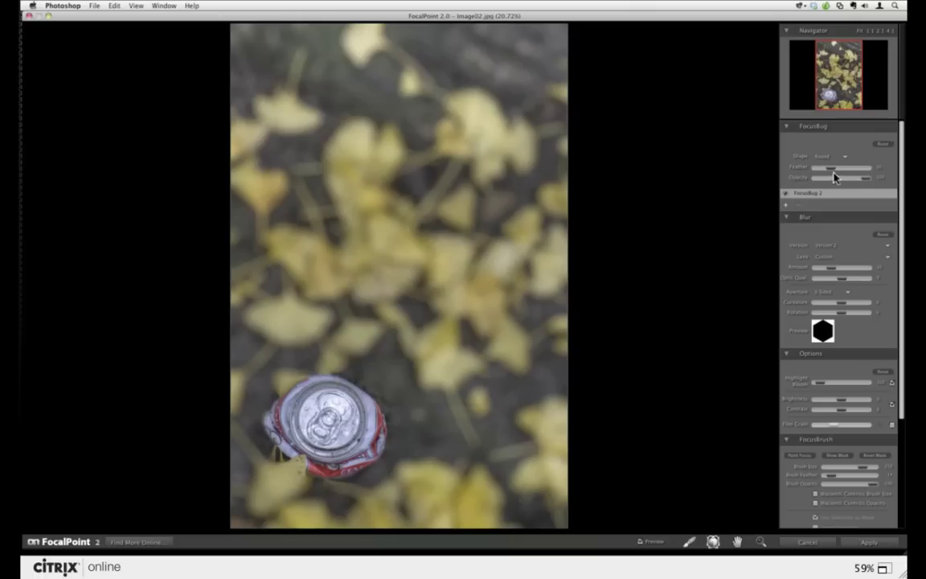
left_click_drag(856, 172, 875, 169)
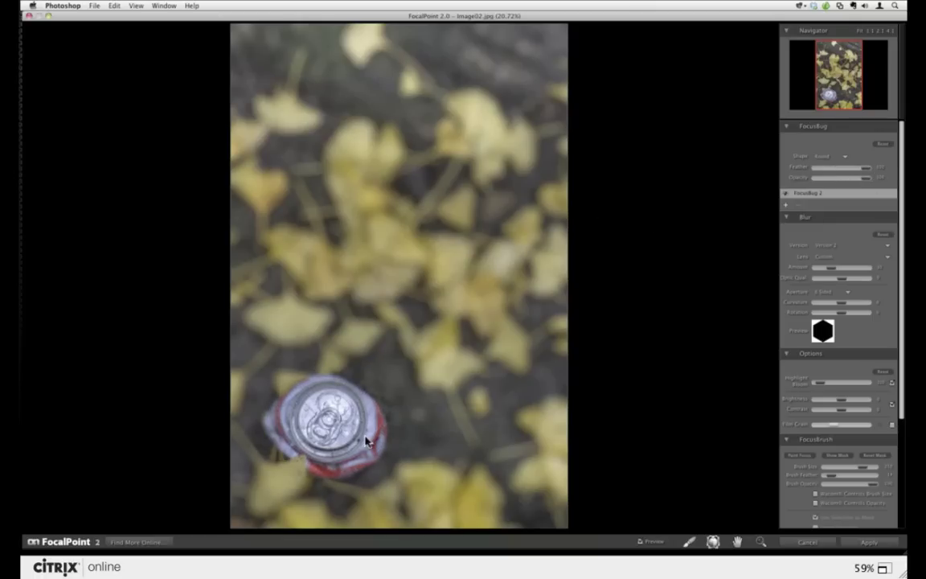
left_click(837, 456)
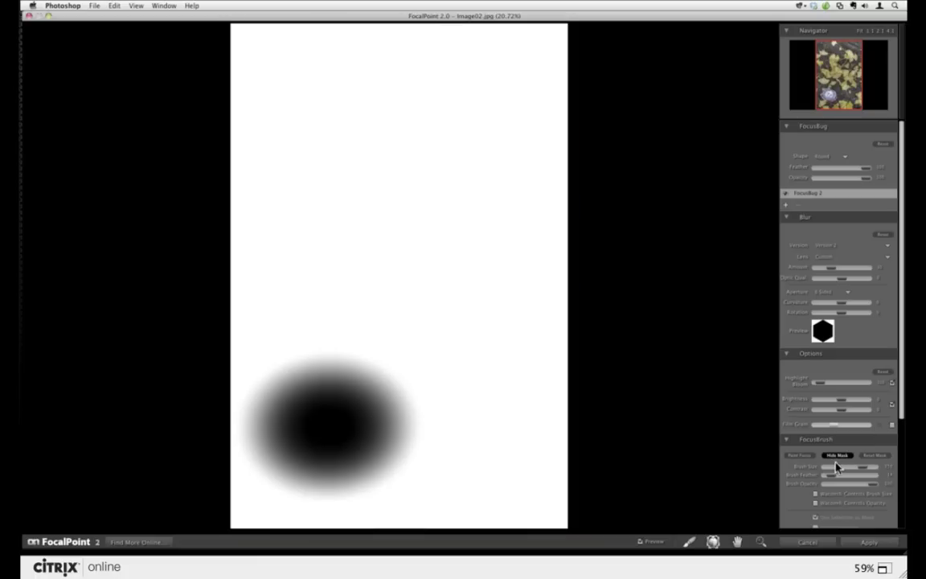
left_click(838, 456)
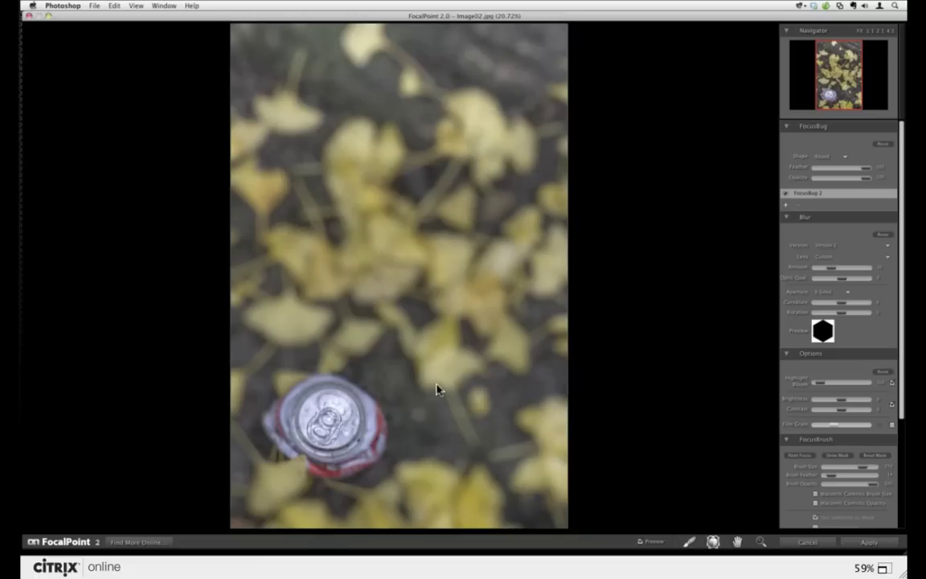
- Refine the focus on the can with the FocusBrush and lower the blur amount to about 10
left_click(685, 542)
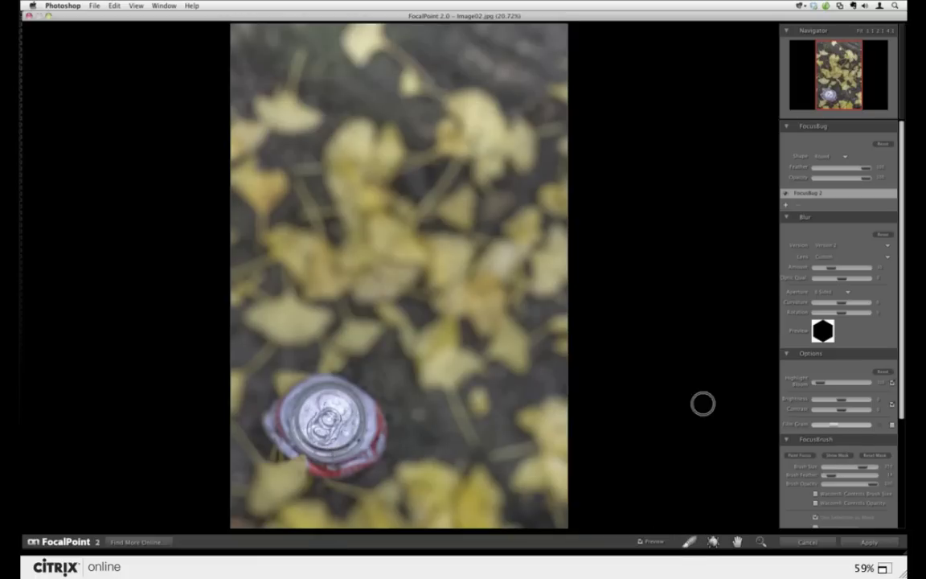
left_click(827, 275)
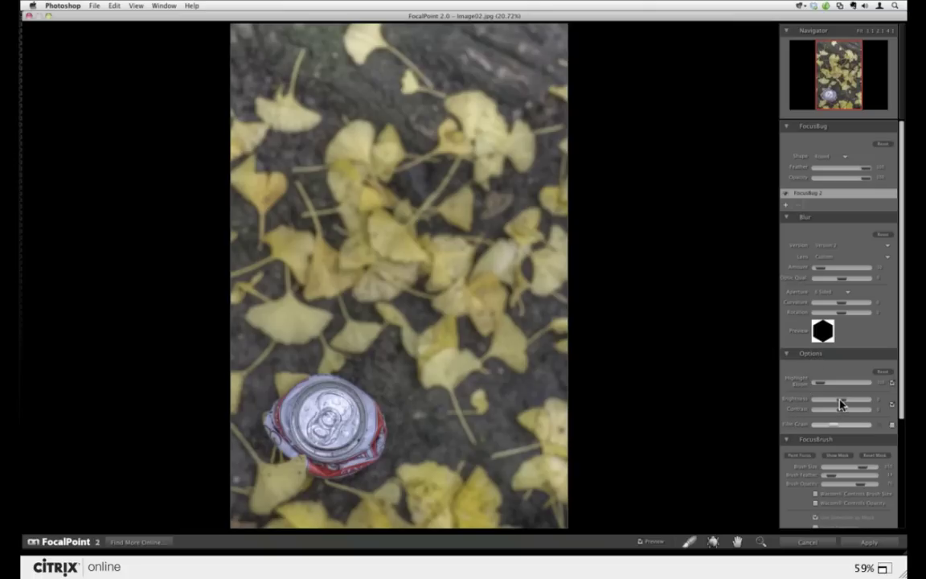
- Darken the blurred area, raising its contrast to about 14 and its highlight bloom slightly, and compare with the original photo
left_click_drag(841, 404, 852, 411)
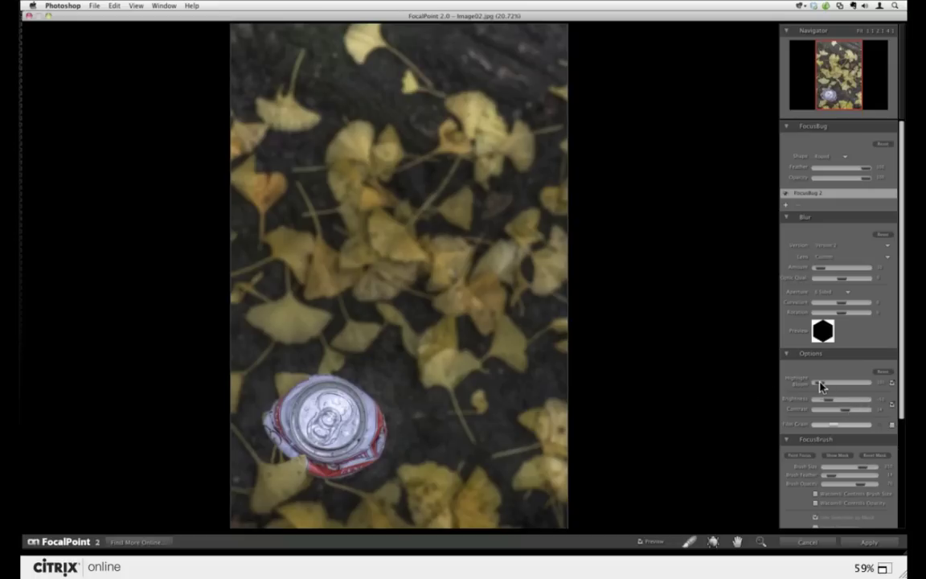
left_click_drag(821, 386, 828, 392)
left_click_drag(827, 402, 830, 403)
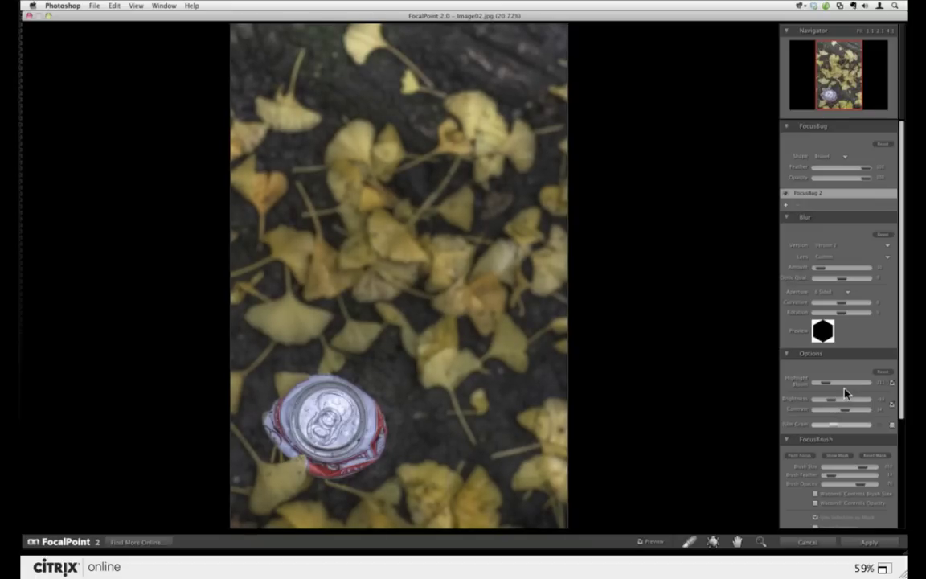
left_click(641, 544)
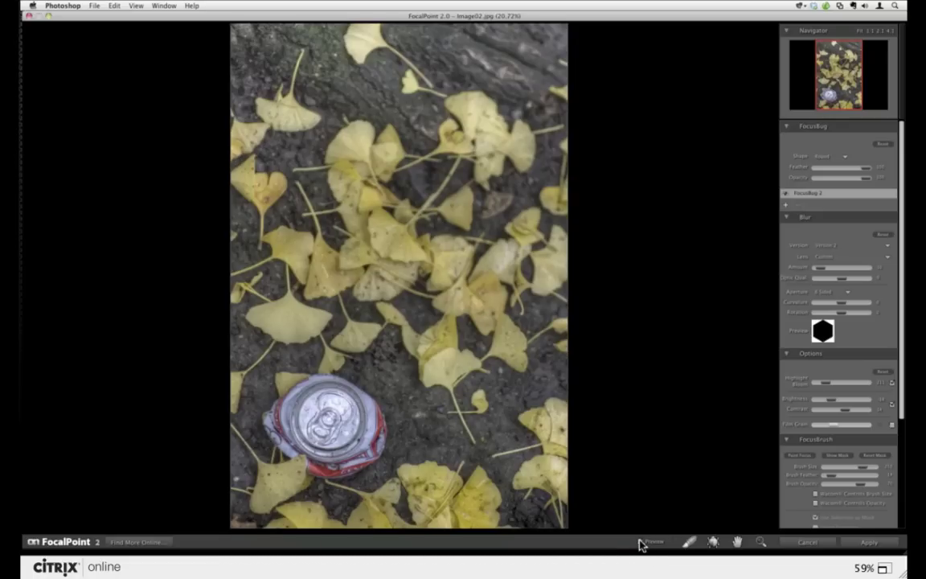
left_click(641, 544)
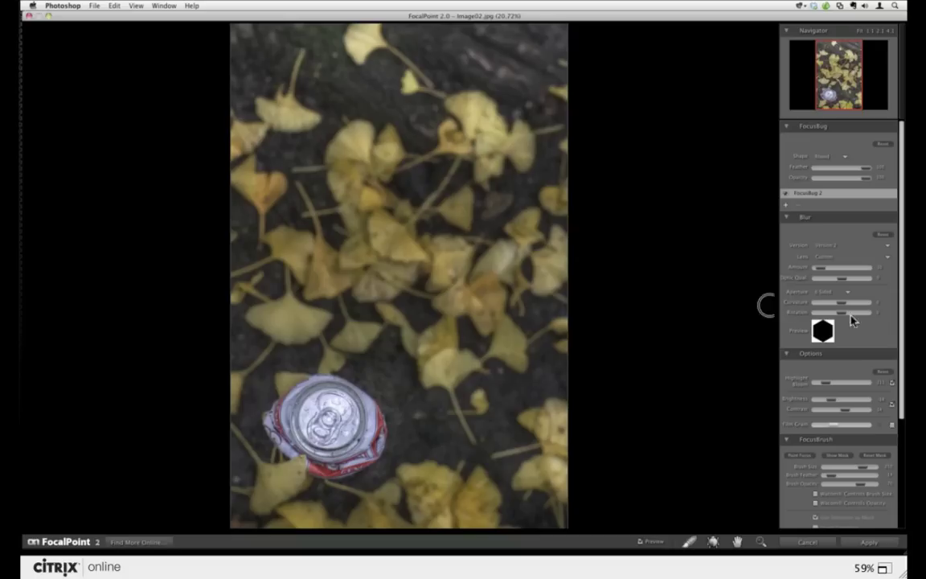
- Exaggerate the vignette with minimum lightness and midpoint, and stop it from following the FocusBug
left_click_drag(903, 385, 902, 493)
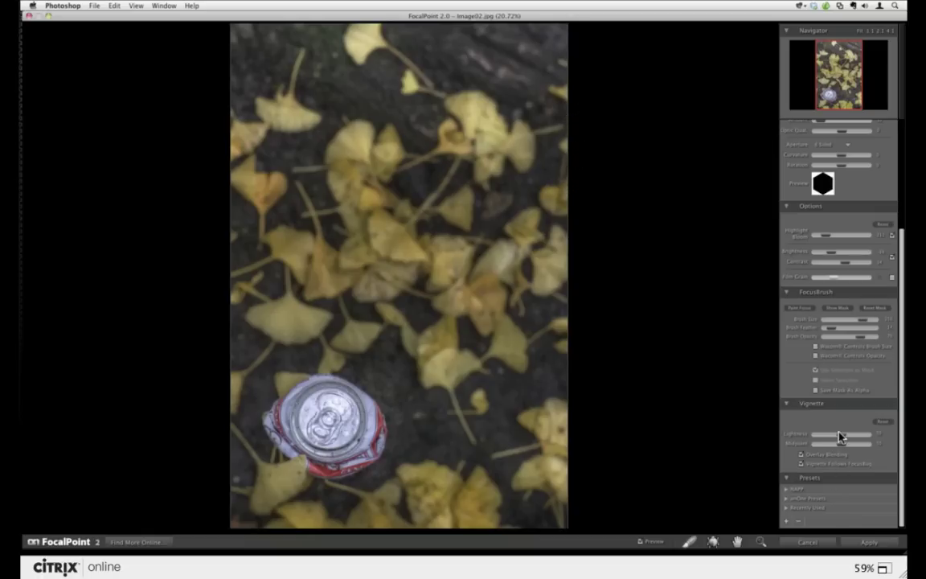
left_click_drag(840, 436, 813, 435)
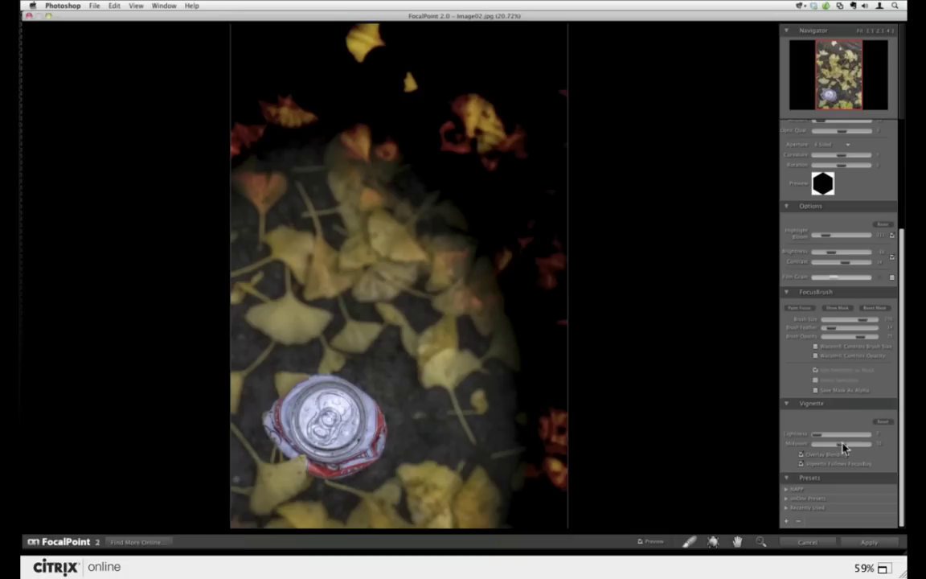
left_click_drag(842, 448, 789, 440)
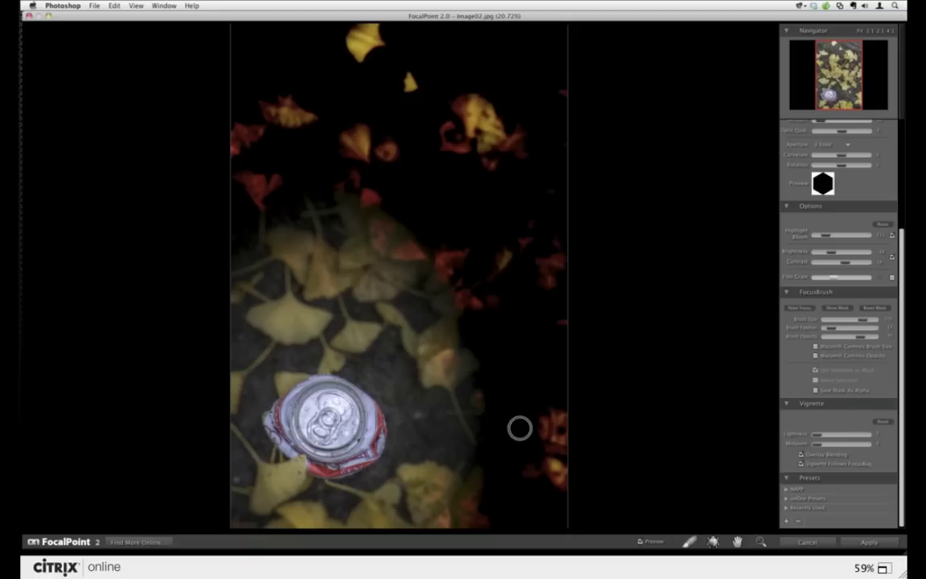
left_click(802, 467)
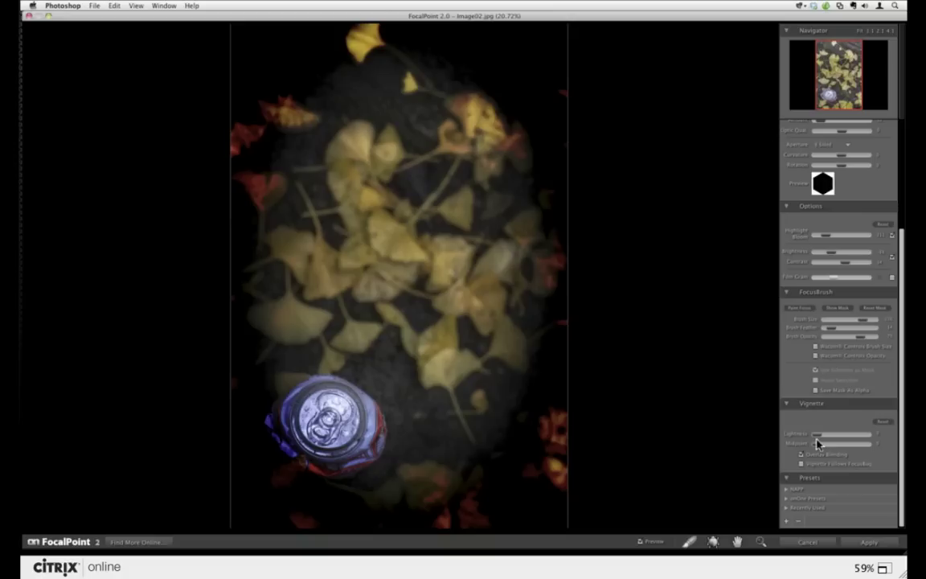
- Soften the vignette to a lightness of about 38, compare the result with the original, and cancel the FocalPoint session
mouse_move(821, 435)
left_mouse_down()
mouse_move(846, 435)
mouse_move(834, 439)
left_mouse_up()
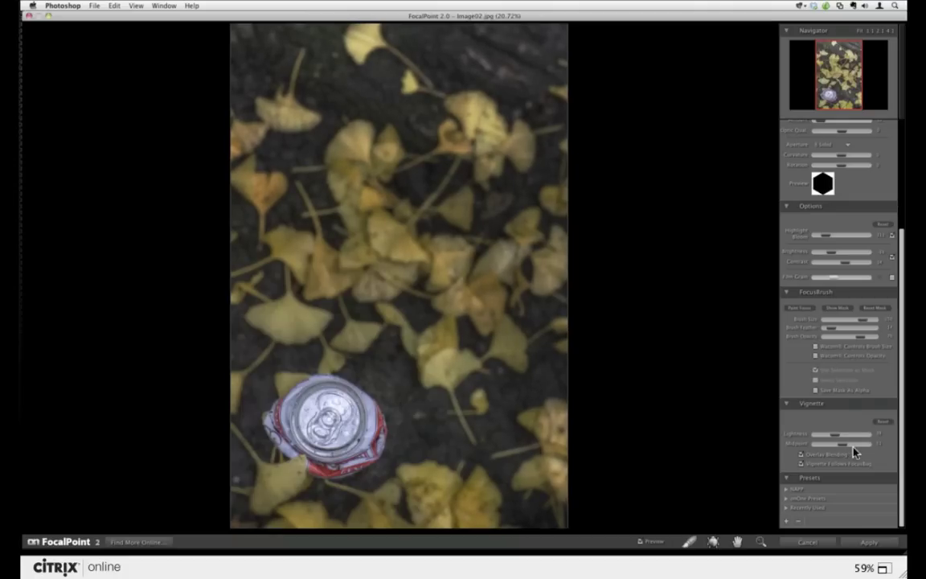
left_click(802, 465)
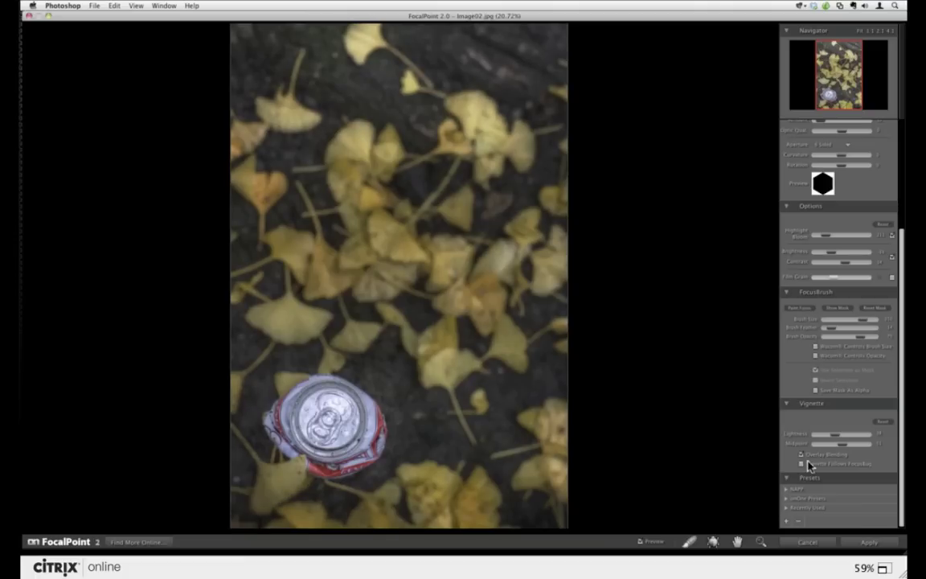
left_click(642, 544)
left_click(642, 545)
left_click(807, 543)
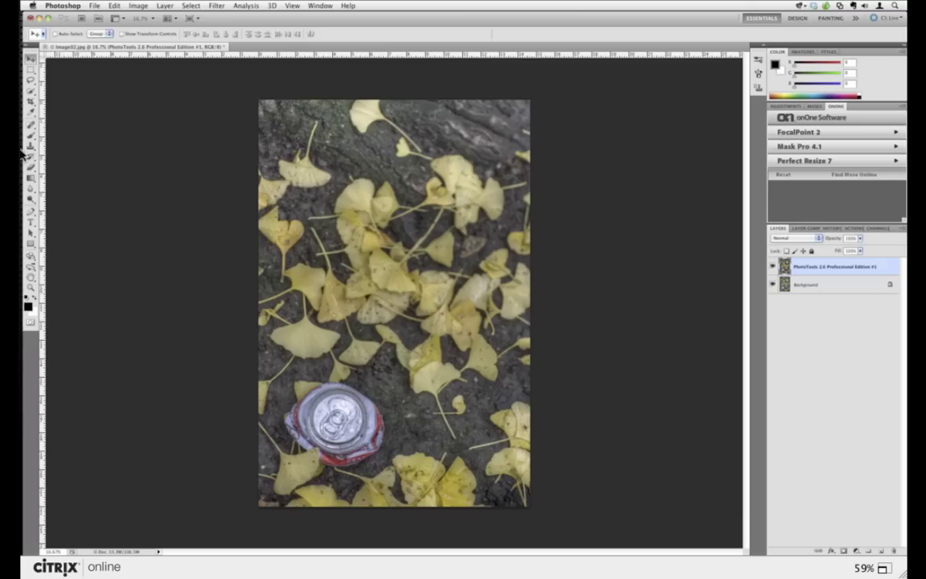
- Close Image02.jpg and open Image04.psd from the FP DoF folder, fitting the photo to the window
mouse_move(23, 206)
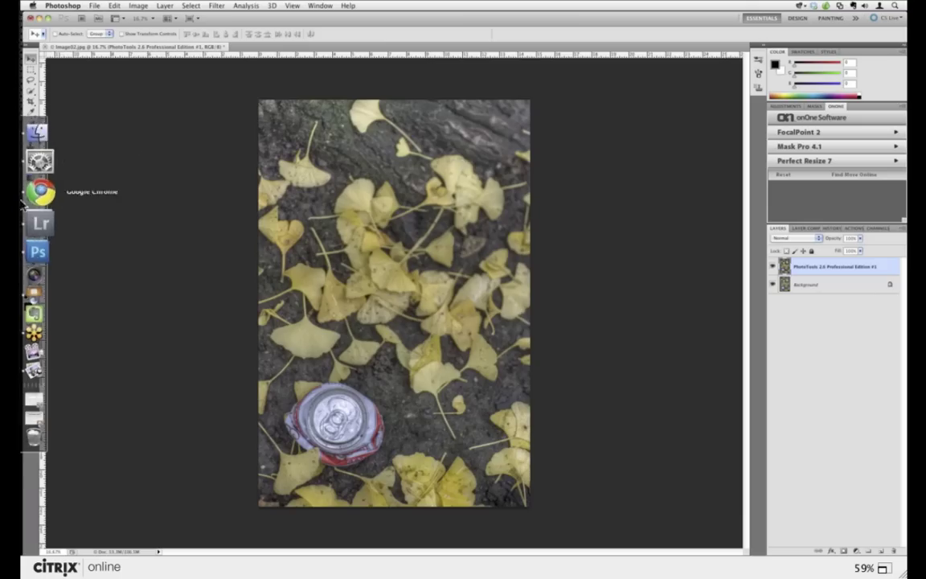
left_click(26, 162)
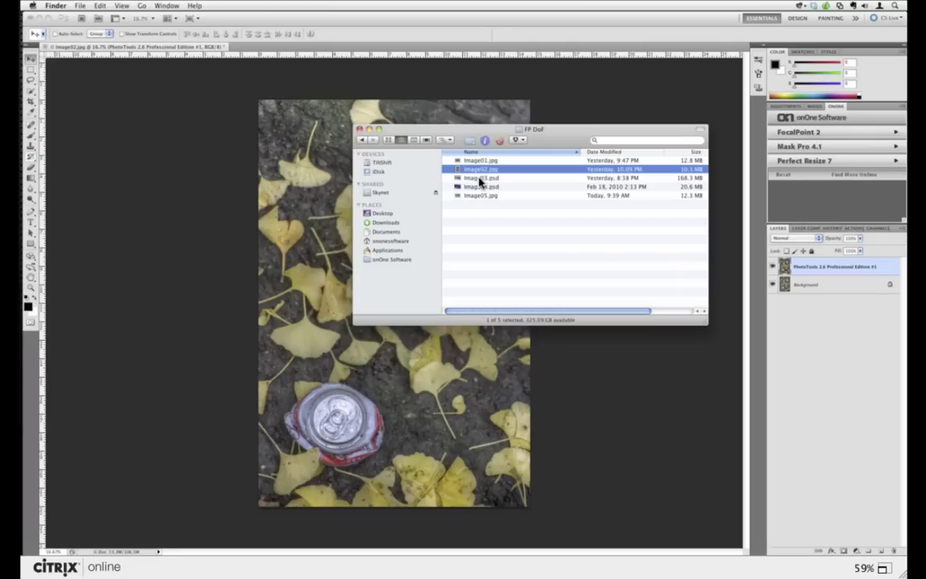
left_click(480, 187)
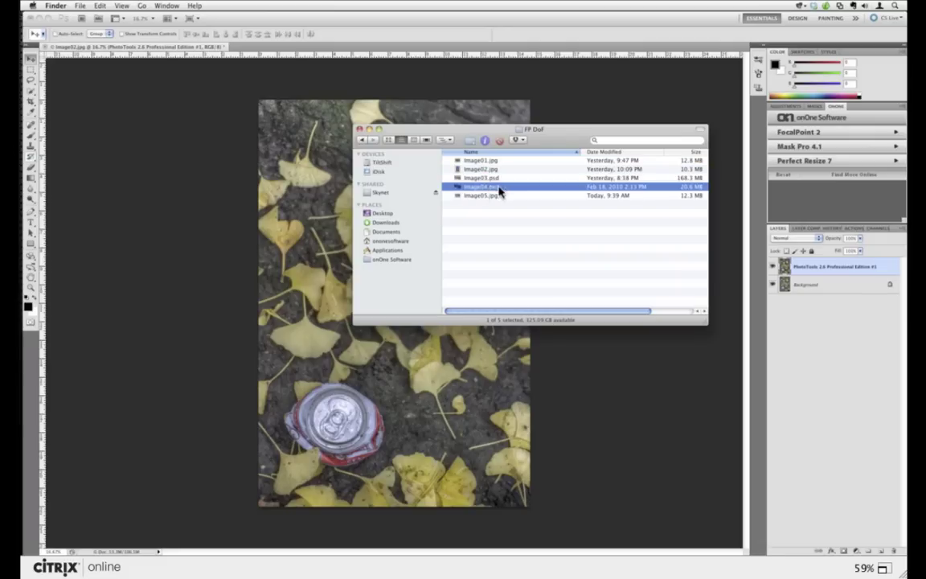
left_click(47, 51)
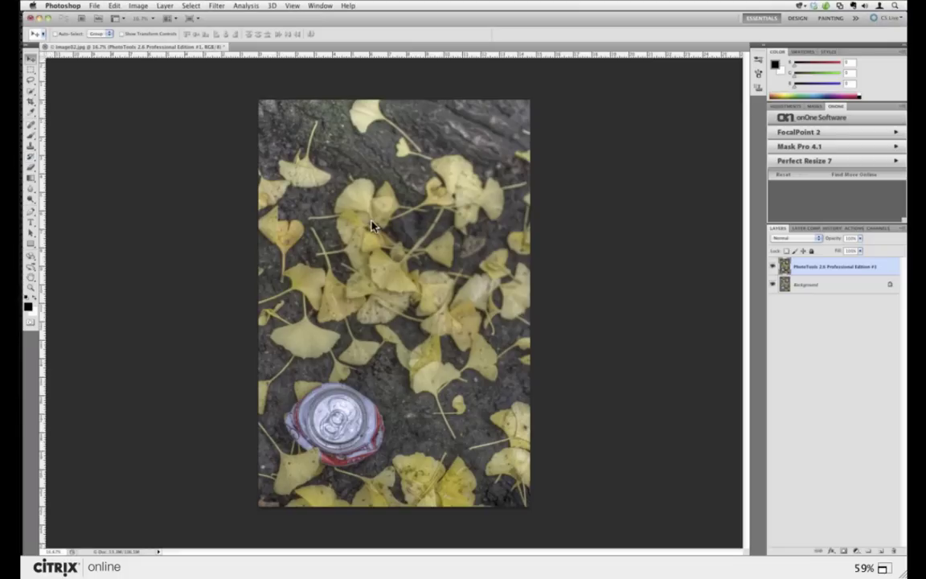
key("super+w")
left_click(433, 186)
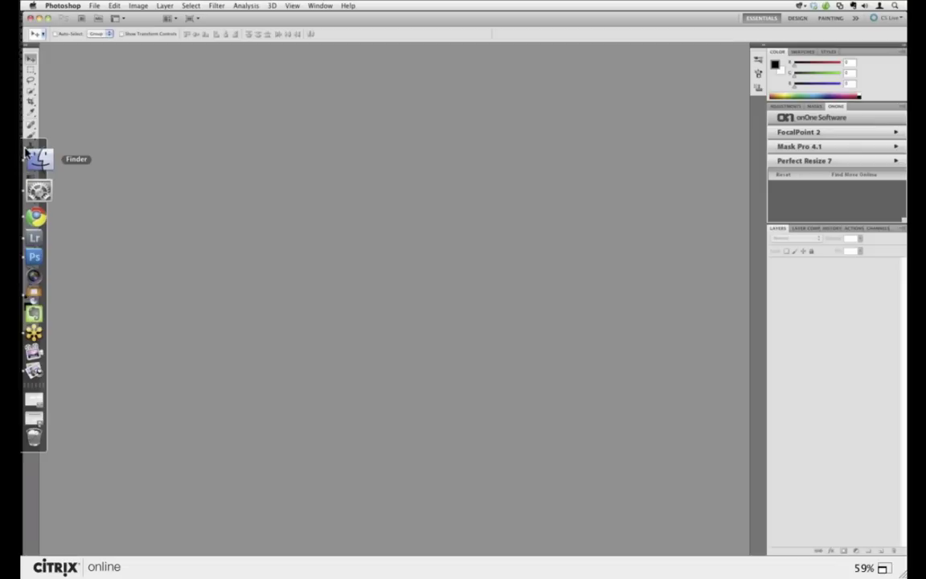
left_click(29, 154)
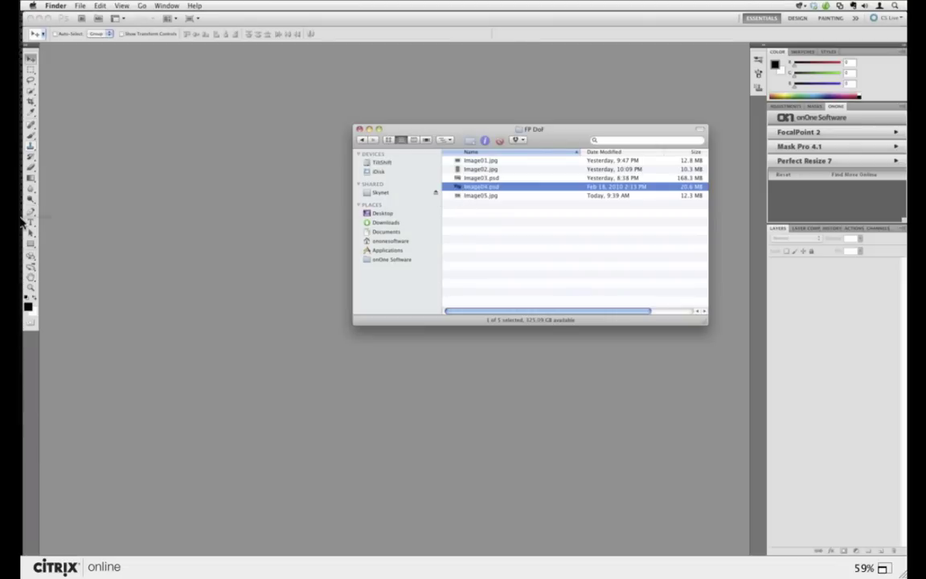
left_click(37, 230)
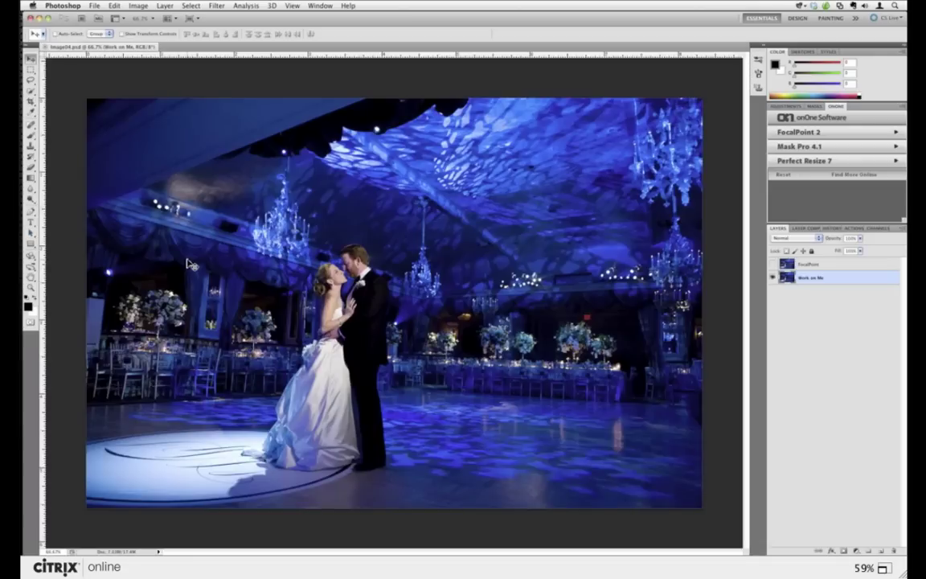
key("super+0")
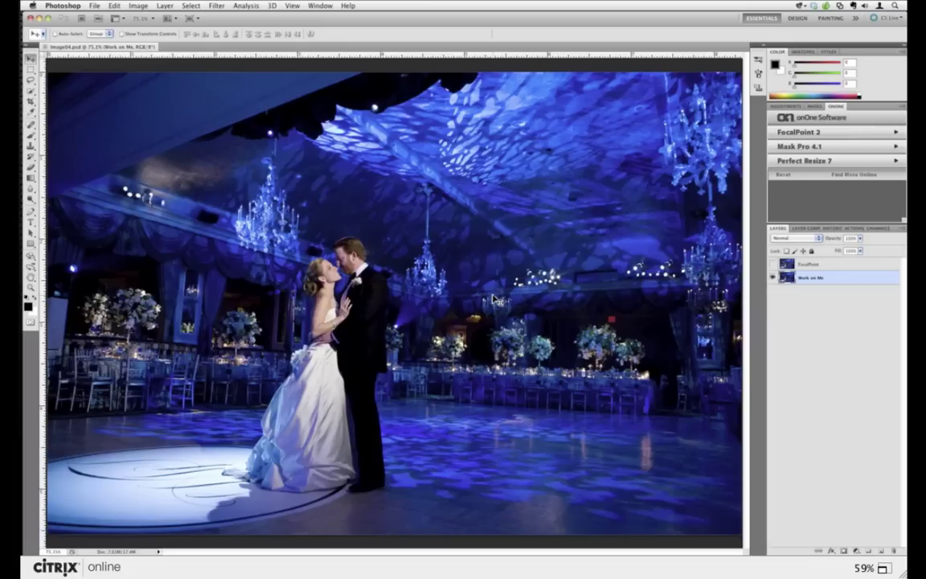
- Try selecting the bride and groom with the Quick Selection tool, and discard the rough selection
left_click(31, 89)
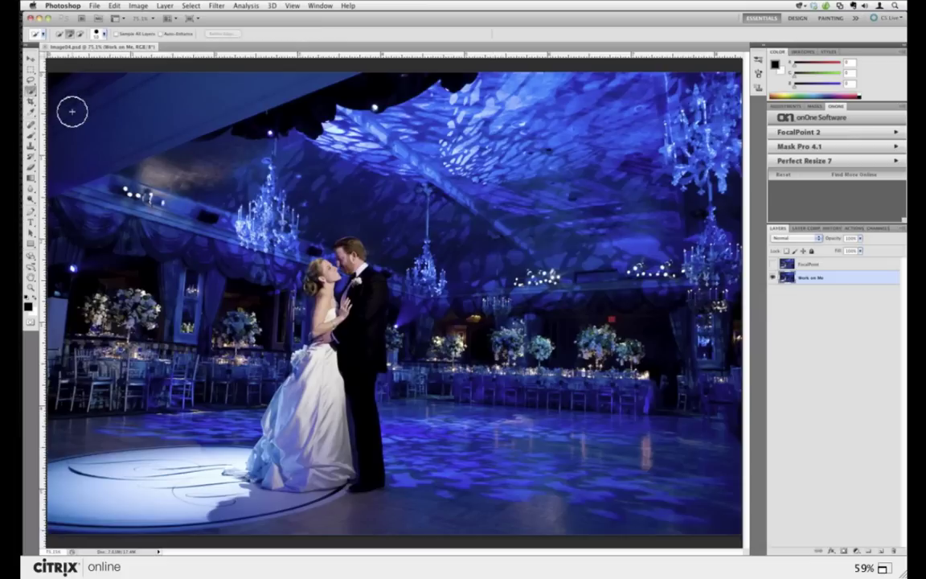
mouse_move(304, 307)
left_mouse_down()
mouse_move(289, 370)
mouse_move(319, 425)
mouse_move(286, 338)
mouse_move(266, 406)
mouse_move(296, 444)
left_mouse_up()
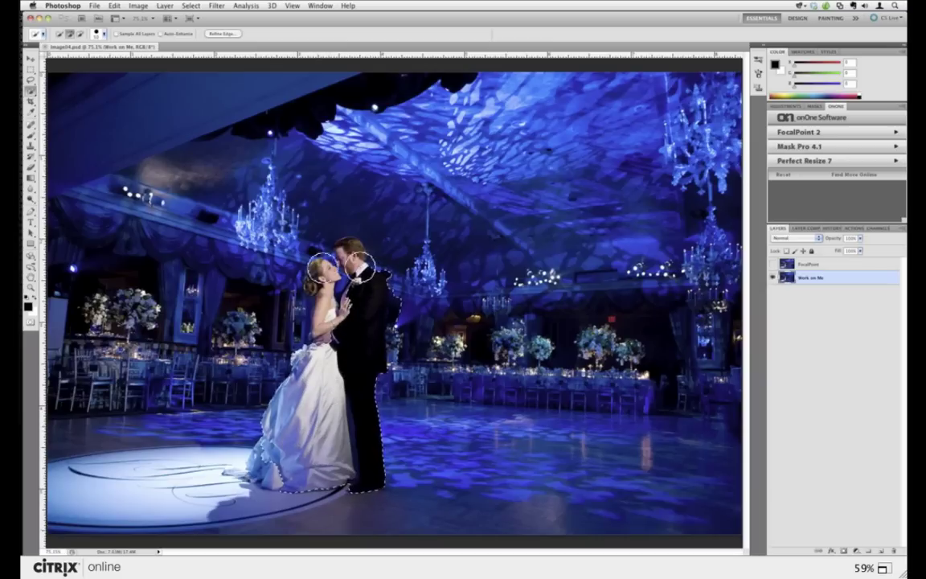
left_click_drag(360, 263, 338, 269)
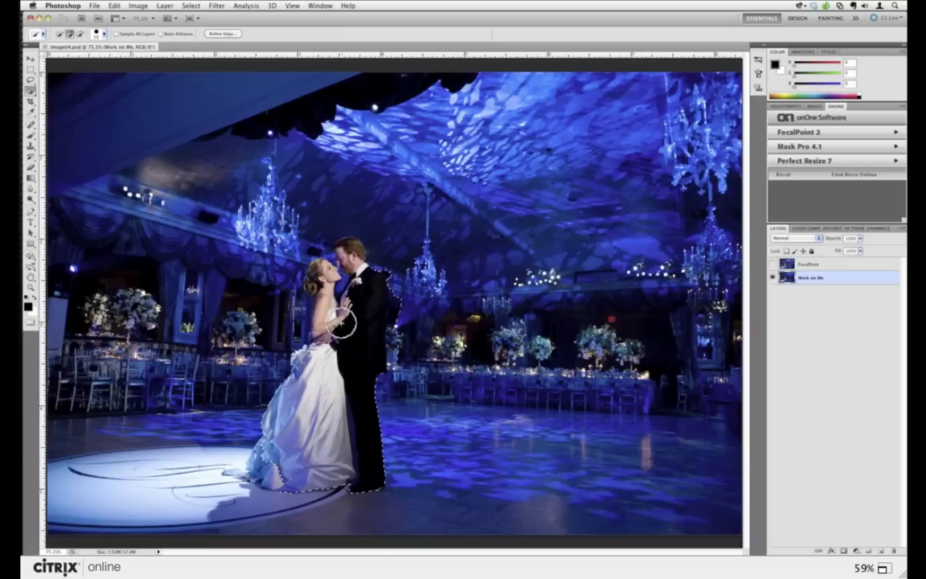
key("super+d")
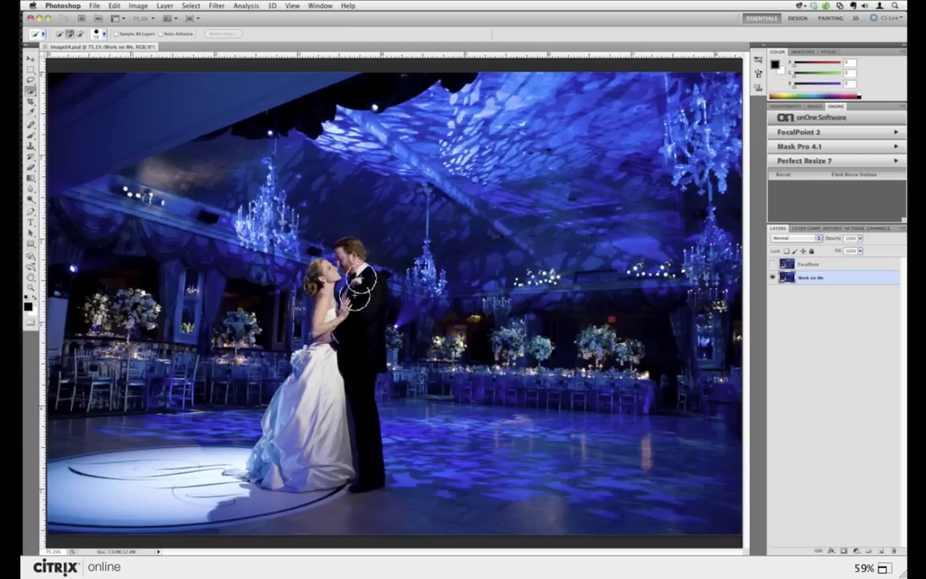
- Load the saved Alpha 1 channel as a selection, check it against the layers and channels, and deselect it
left_click(877, 228)
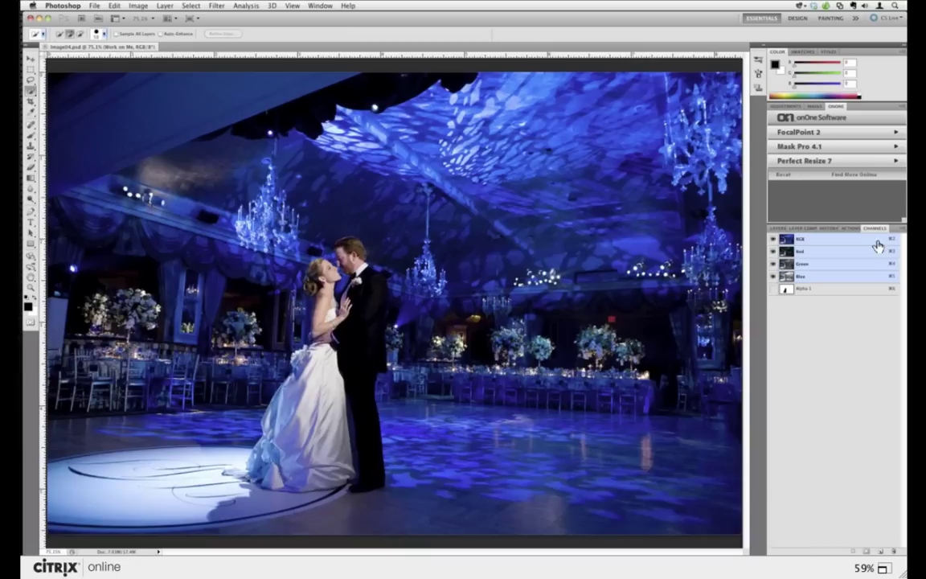
left_click(785, 289, "super")
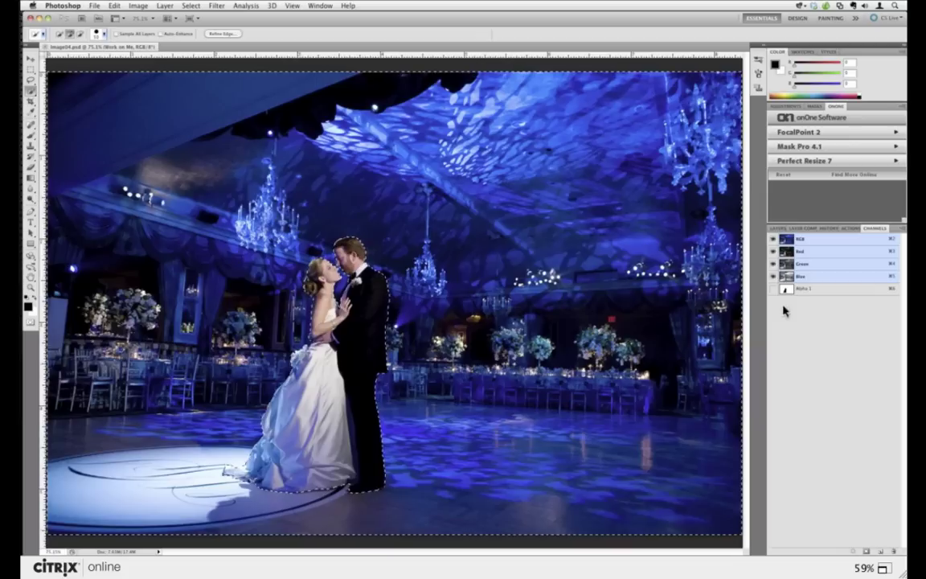
left_click(774, 231)
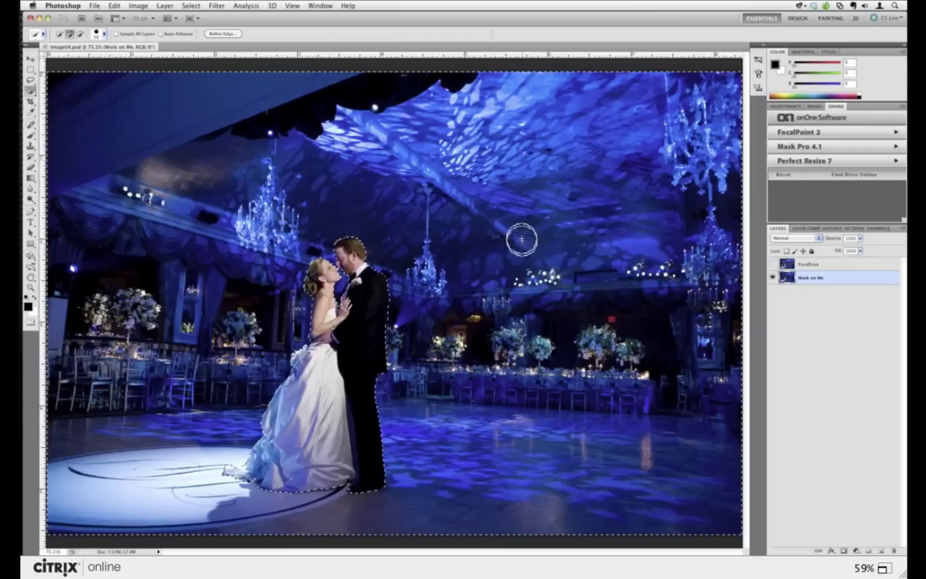
left_click(875, 229)
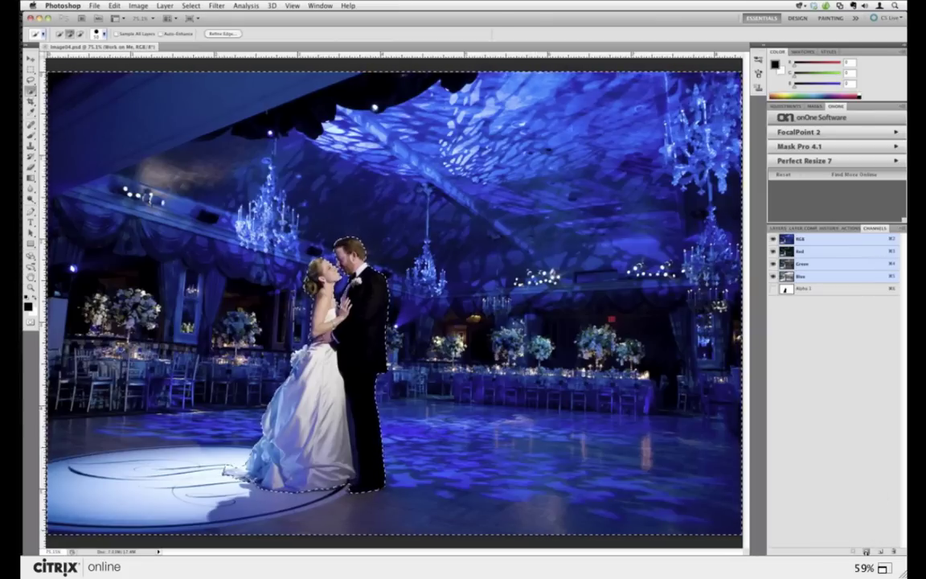
left_click(779, 228)
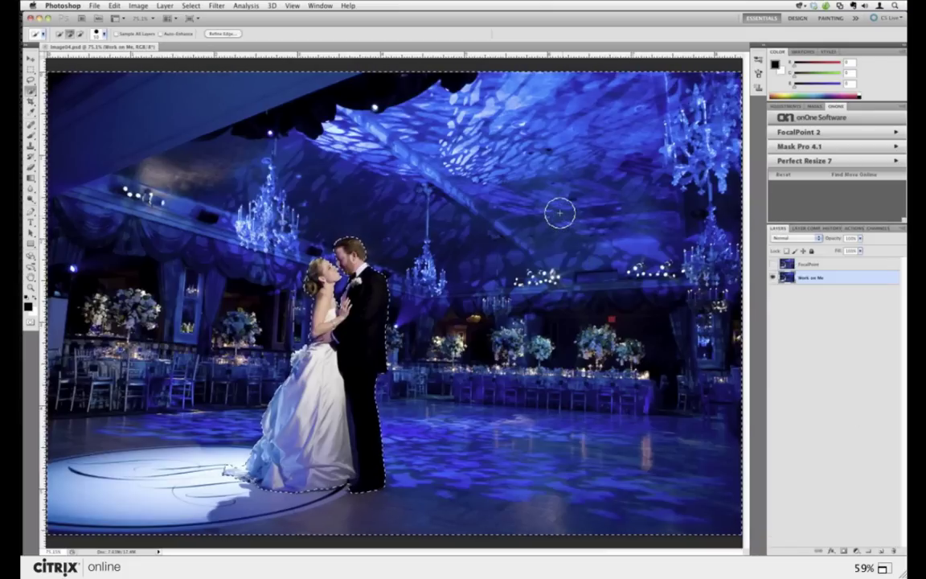
left_click(877, 229)
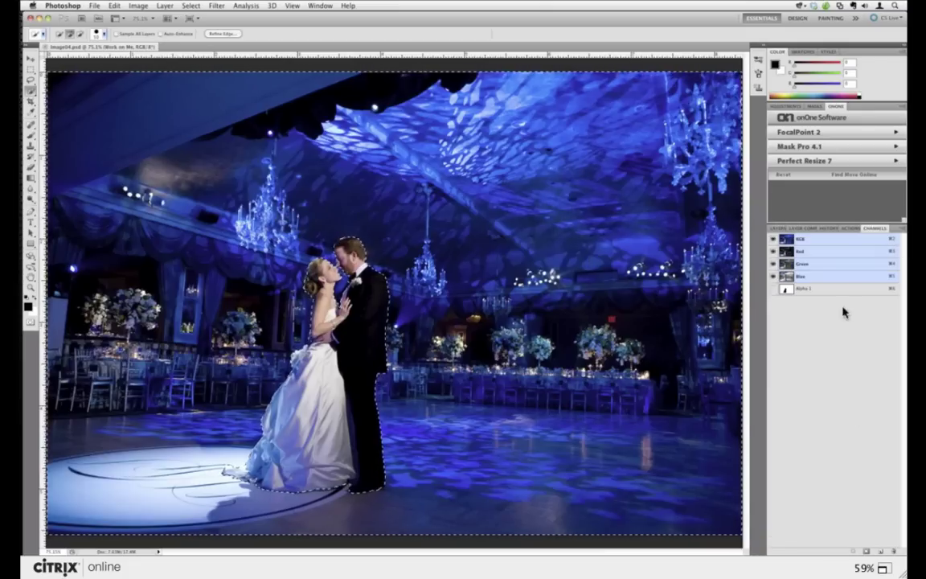
key("super+d")
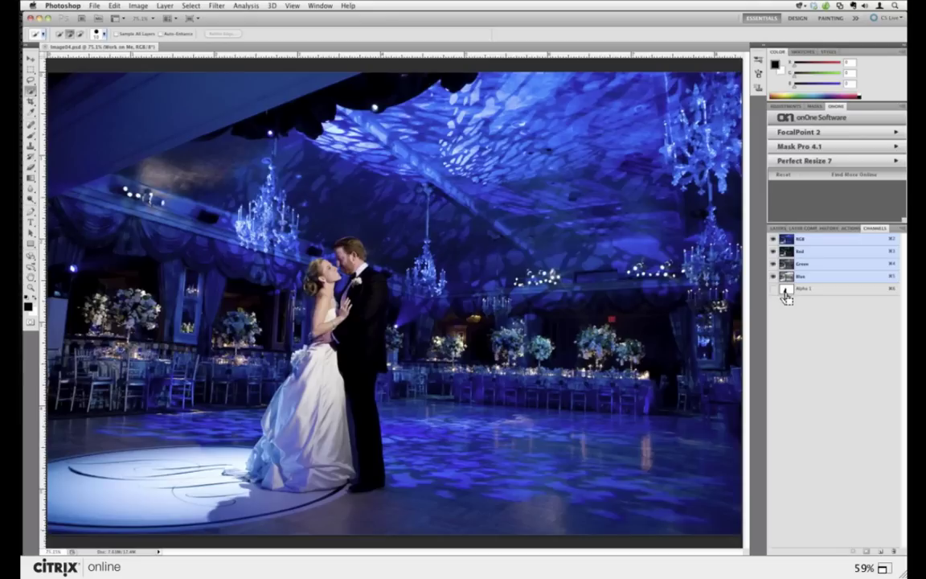
- Load the Alpha 1 channel as a selection again and launch FocalPoint 2 on the Work on Me layer
left_click(786, 291, "super")
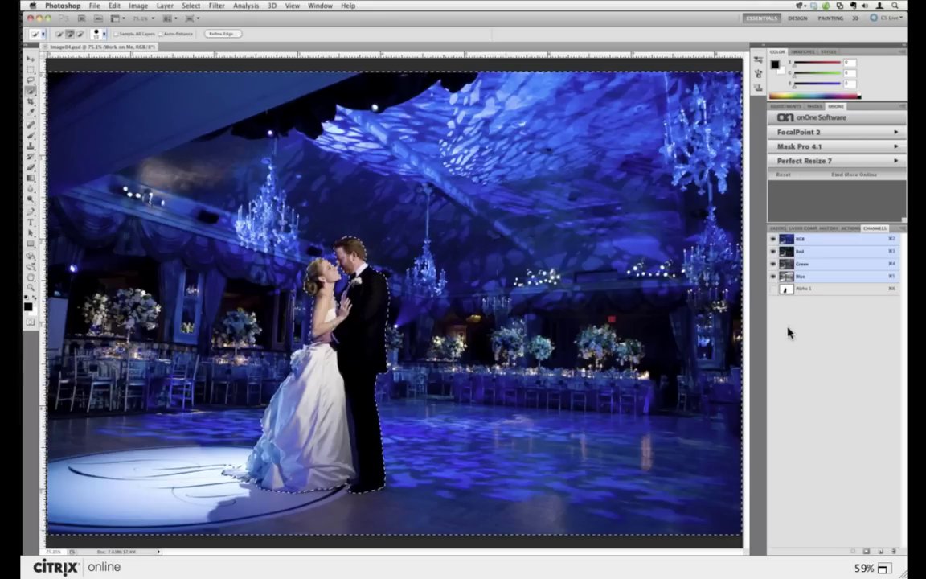
left_click(778, 229)
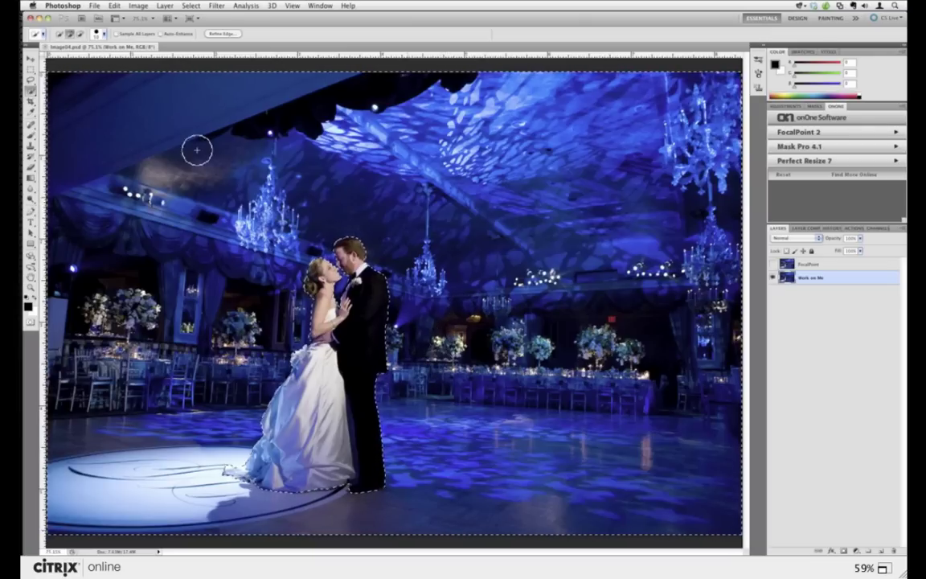
left_click(93, 6)
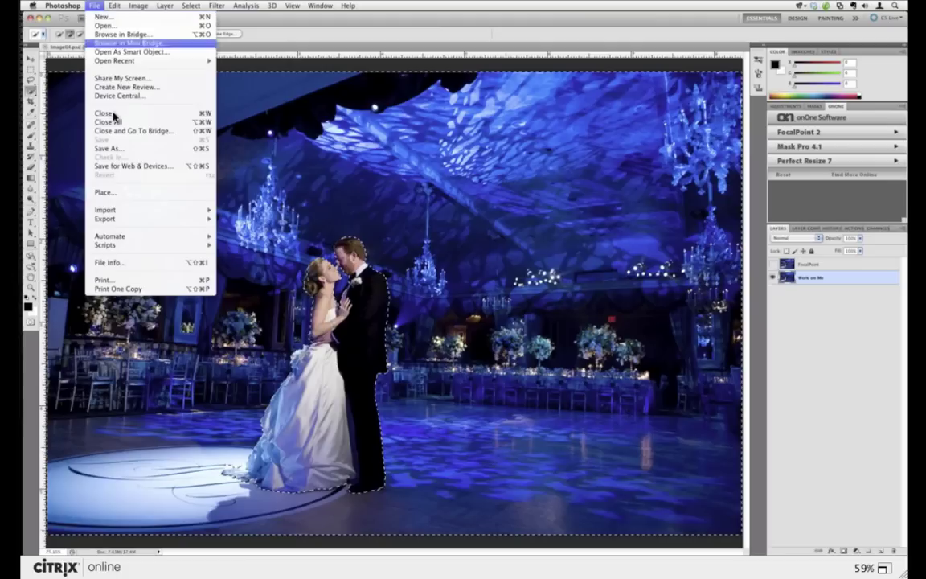
mouse_move(163, 240)
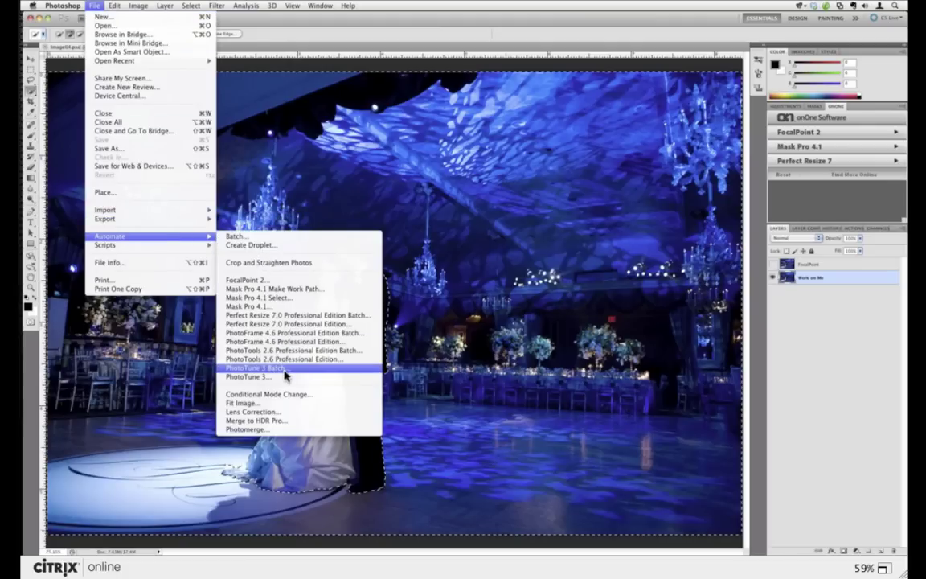
left_click(308, 281)
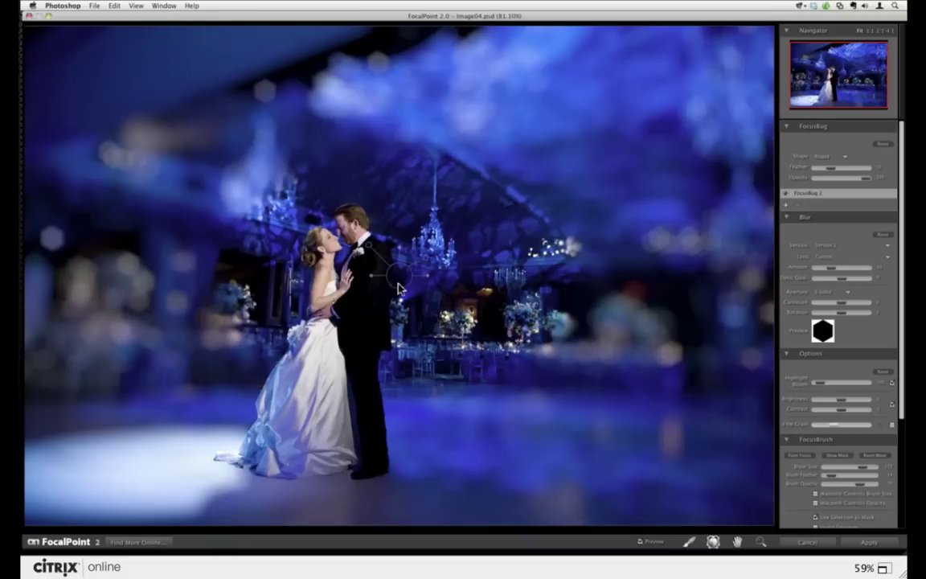
- Try the round FocusBug over the ceiling and the central chandelier, and bring it back onto the couple
left_click_drag(399, 288, 465, 207)
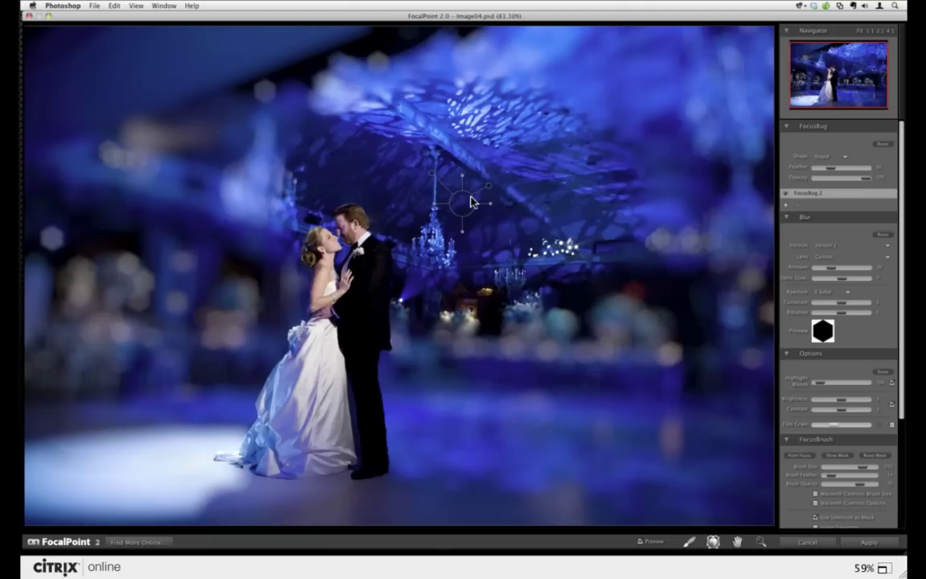
left_click_drag(465, 203, 442, 254)
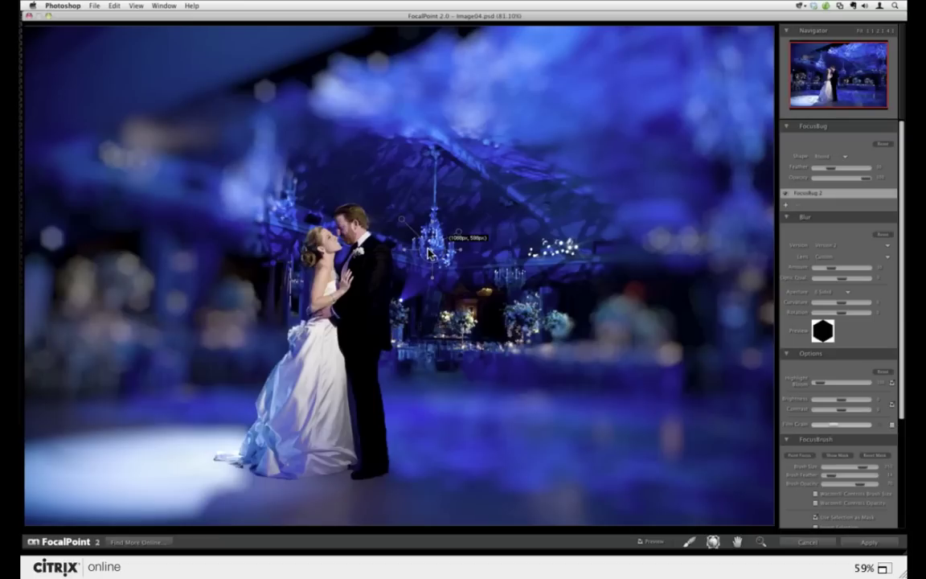
left_click_drag(429, 253, 361, 283)
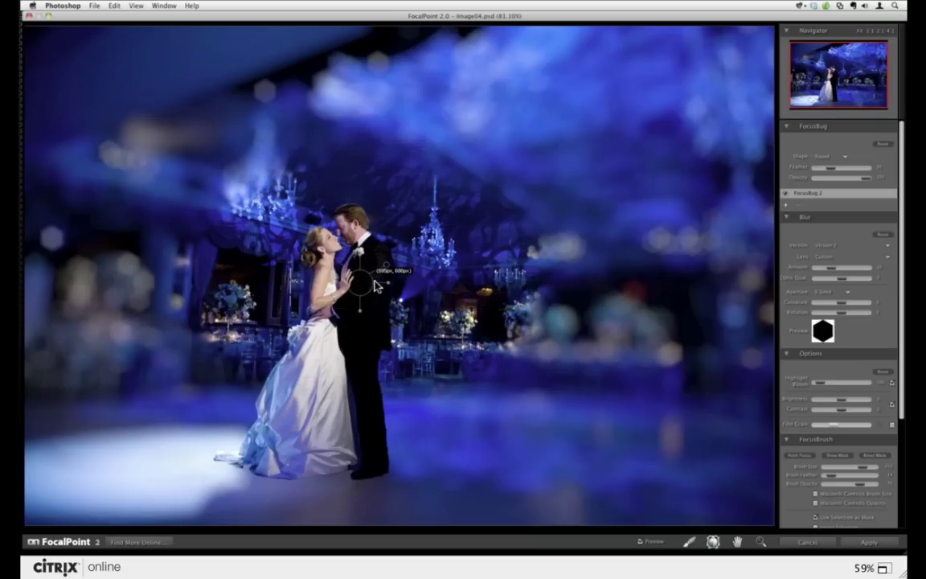
- Change the FocusBug to Planar, place it at the couple's feet, and apply the Canon 35 1.4 at 1.4 lens preset
left_click(821, 165)
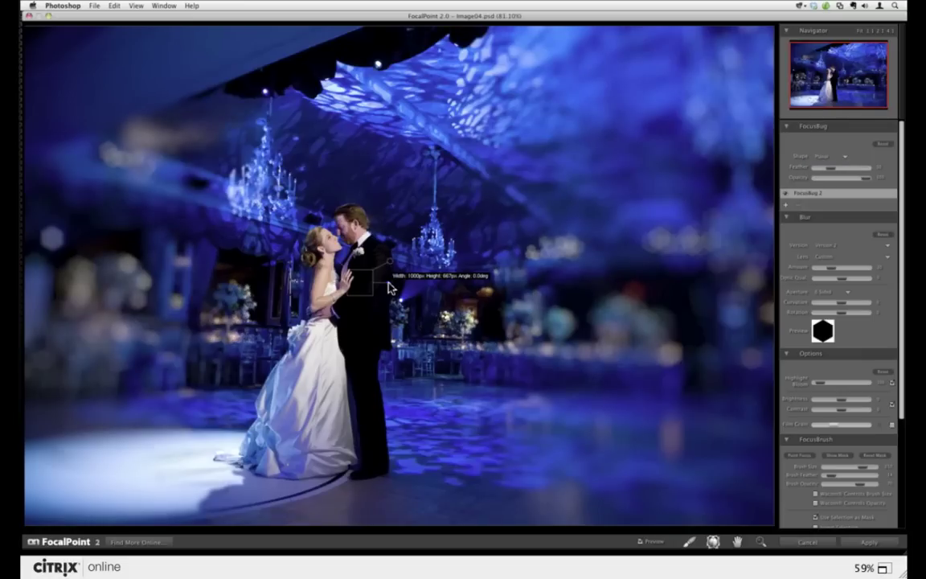
left_click_drag(390, 287, 388, 444)
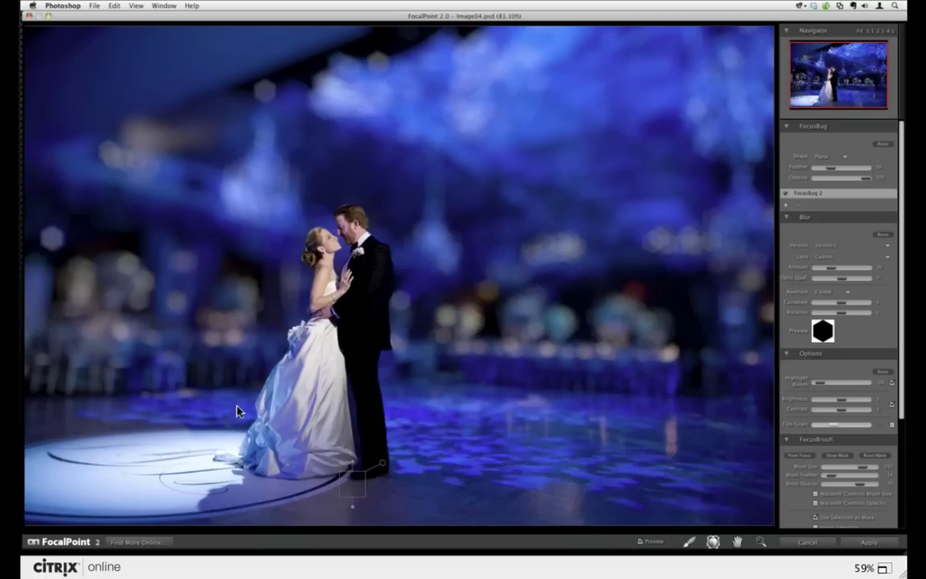
left_click(823, 258)
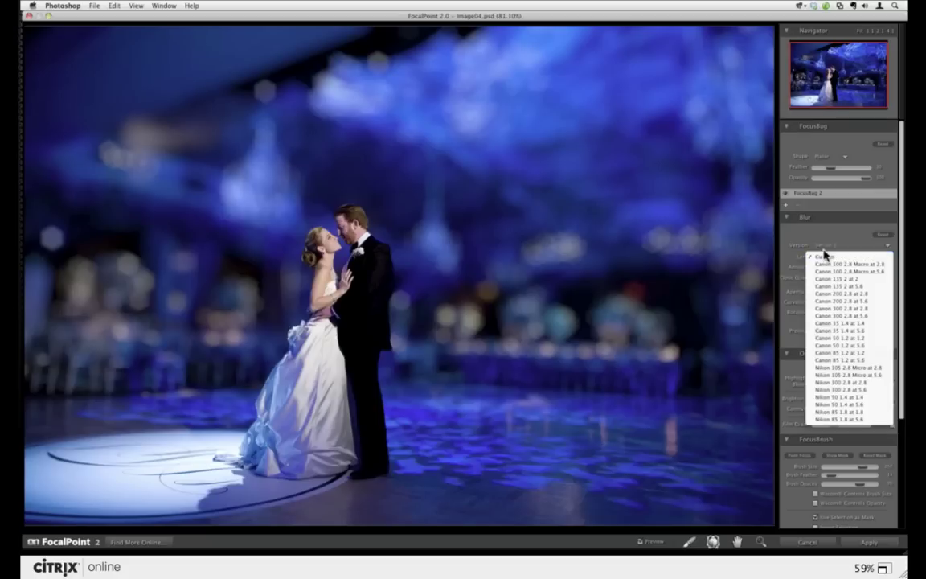
left_click(856, 323)
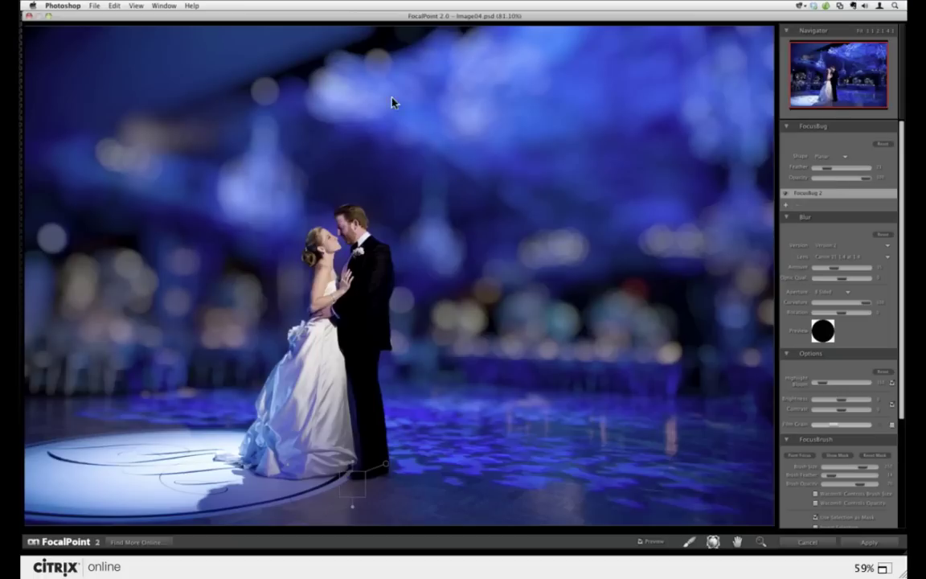
- Compare the blur with the original photo, and raise its highlight bloom and contrast while lowering its brightness
left_click(641, 544)
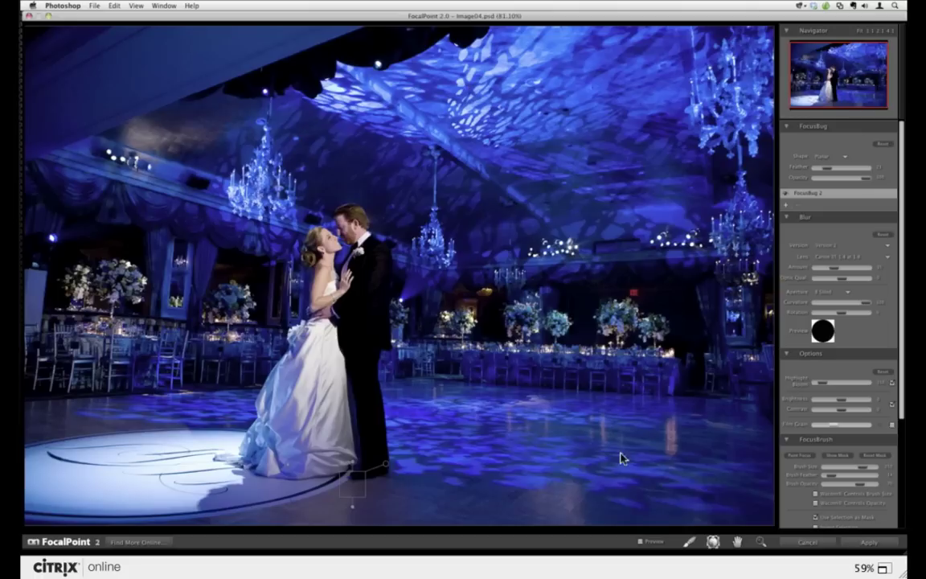
left_click(642, 544)
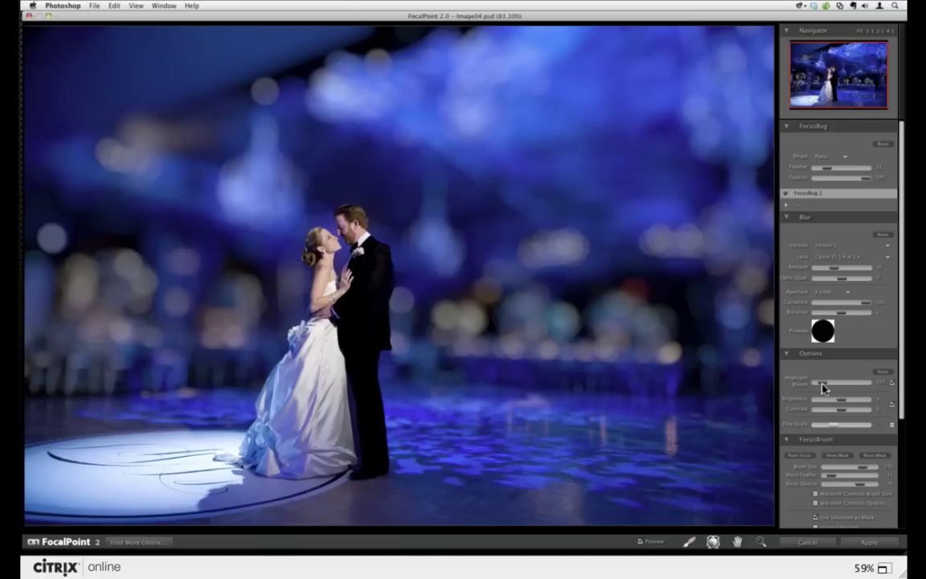
left_click_drag(823, 389, 844, 390)
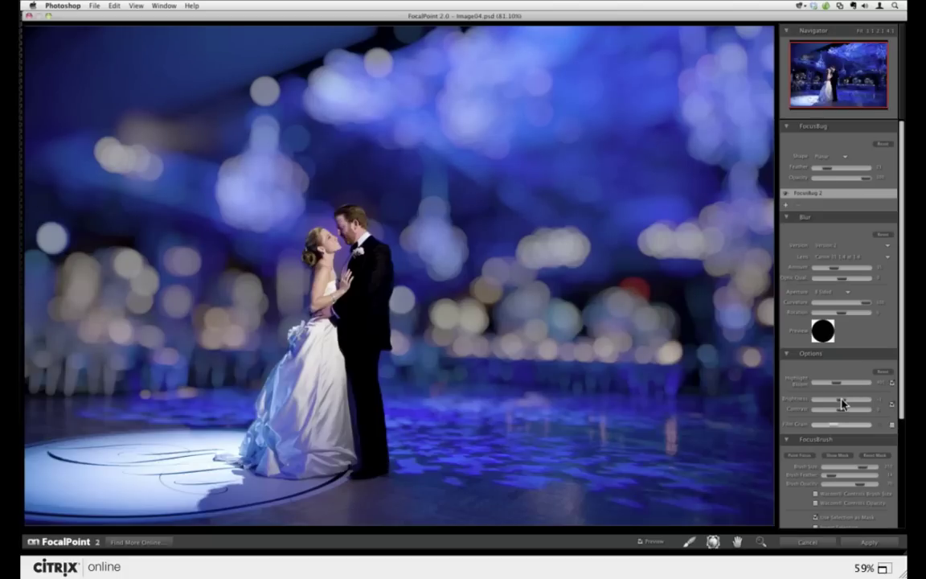
mouse_move(843, 404)
left_mouse_down()
mouse_move(832, 401)
mouse_move(847, 410)
left_mouse_up()
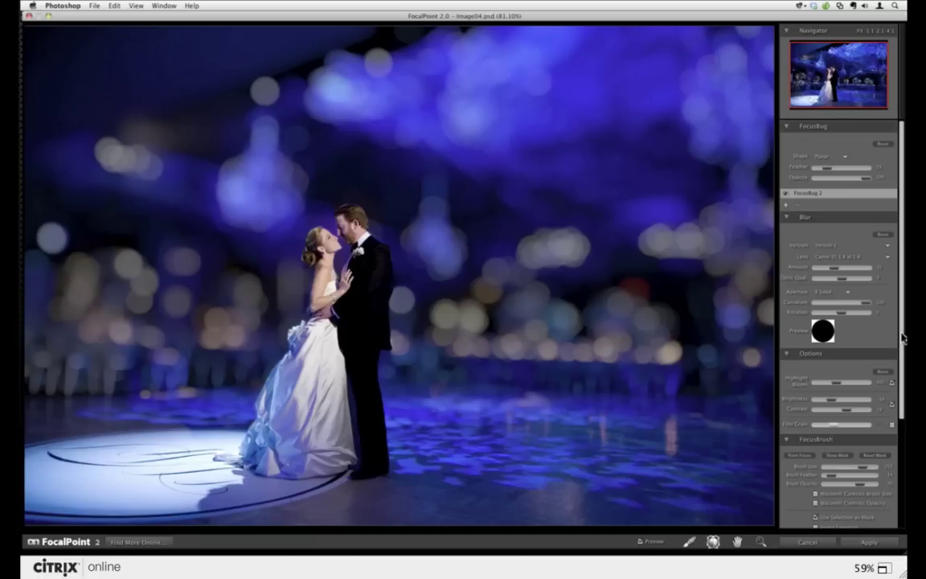
- Darken the vignette around the couple, test the Vignette Follows FocusBug option, and compare the result with the original photo
scroll(902, 338, "down", 5)
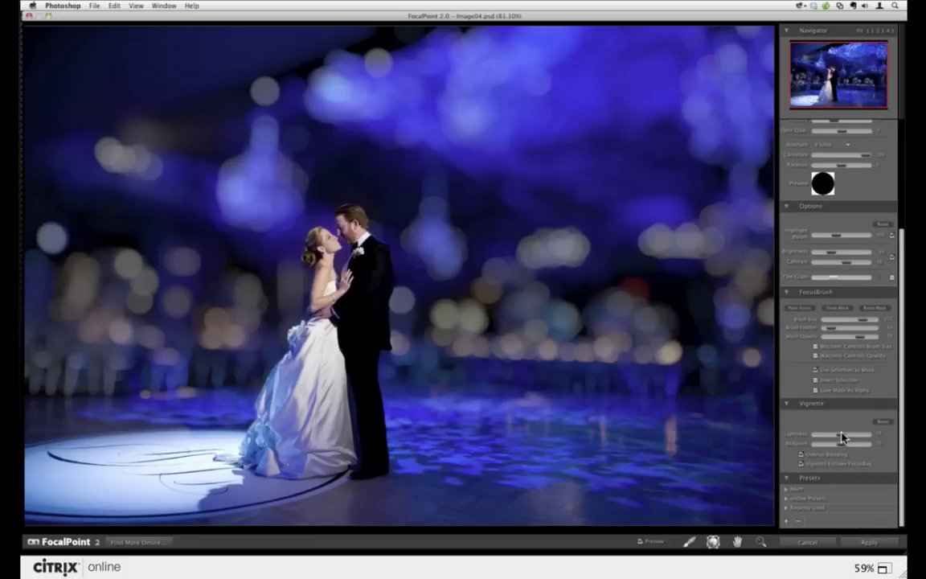
left_click_drag(842, 437, 834, 435)
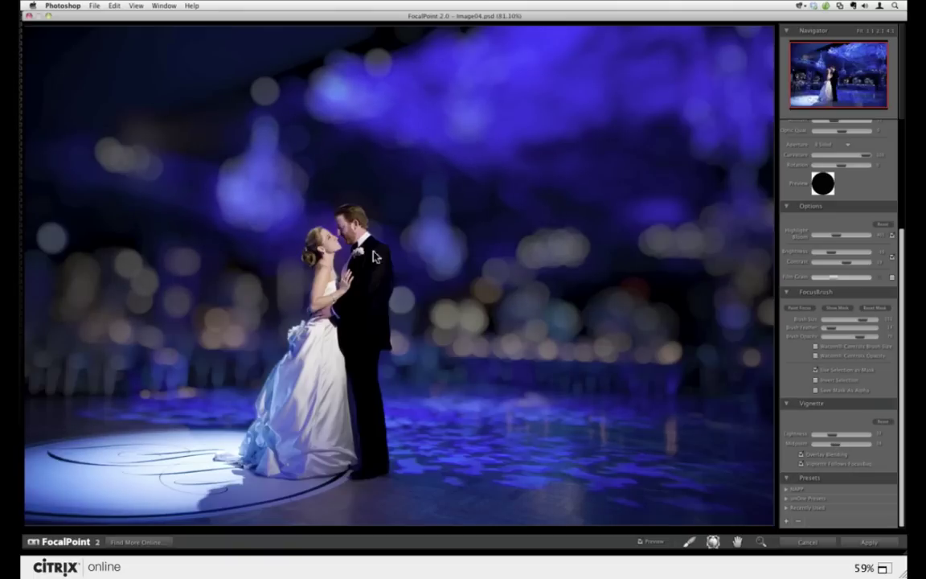
left_click(801, 465)
left_click(801, 465)
left_click(641, 543)
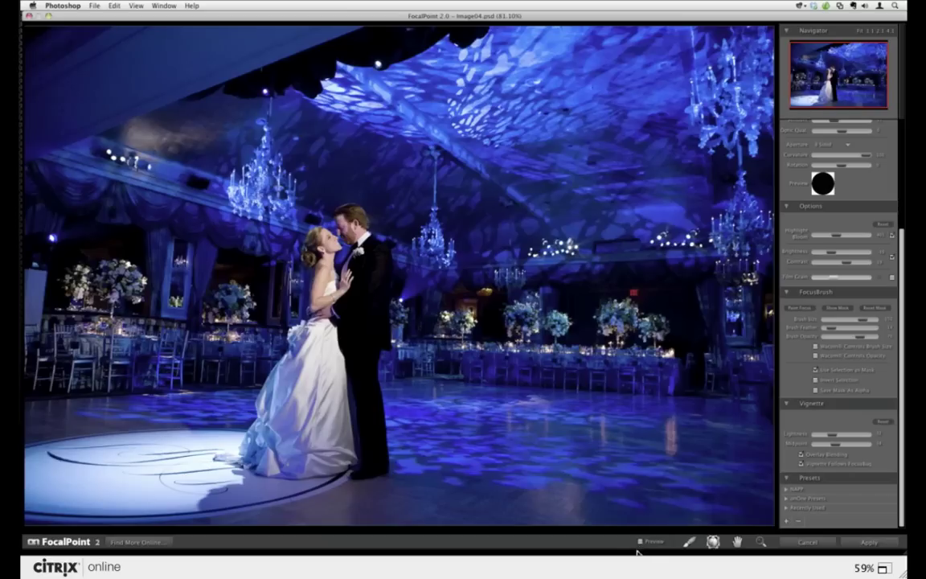
left_click(641, 543)
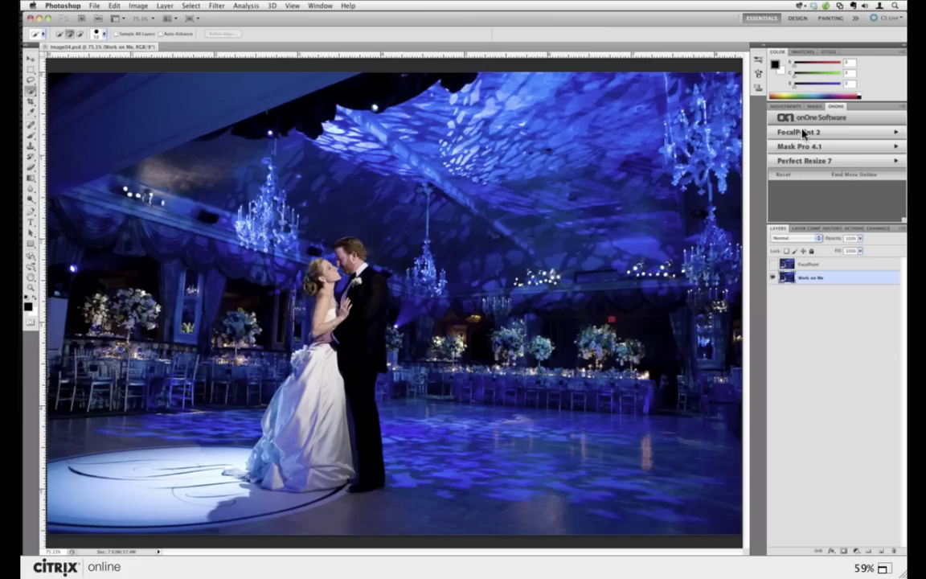
- Relaunch FocalPoint 2 on Image04.psd without a selection and paint focus back onto the couple with a smaller FocusBrush
left_click(802, 134)
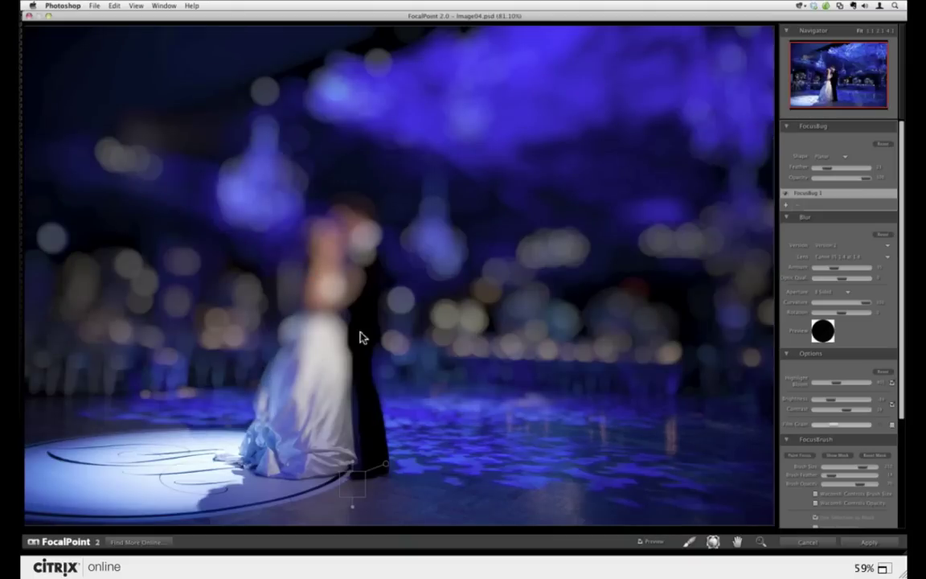
left_click(690, 544)
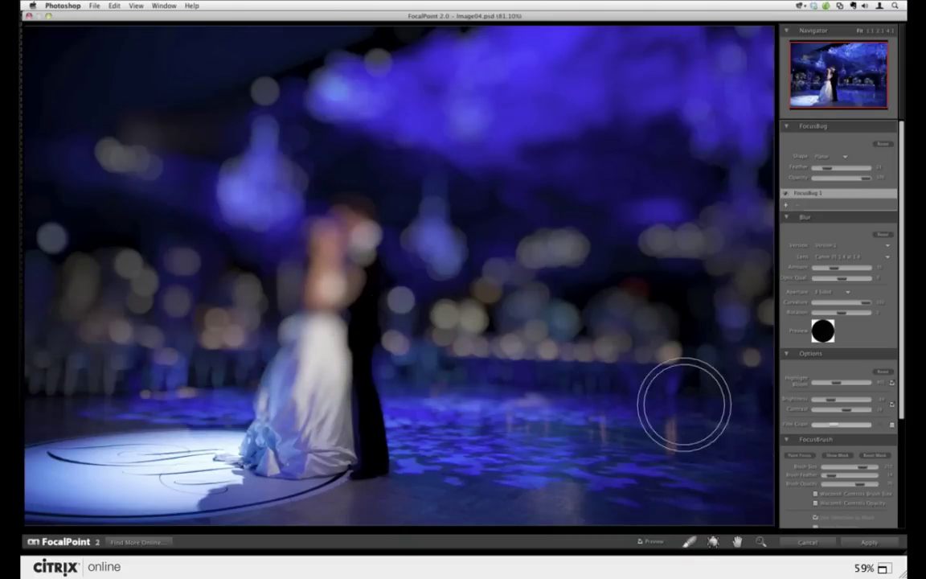
key("bracketleft")
key("bracketleft")
key("bracketleft")
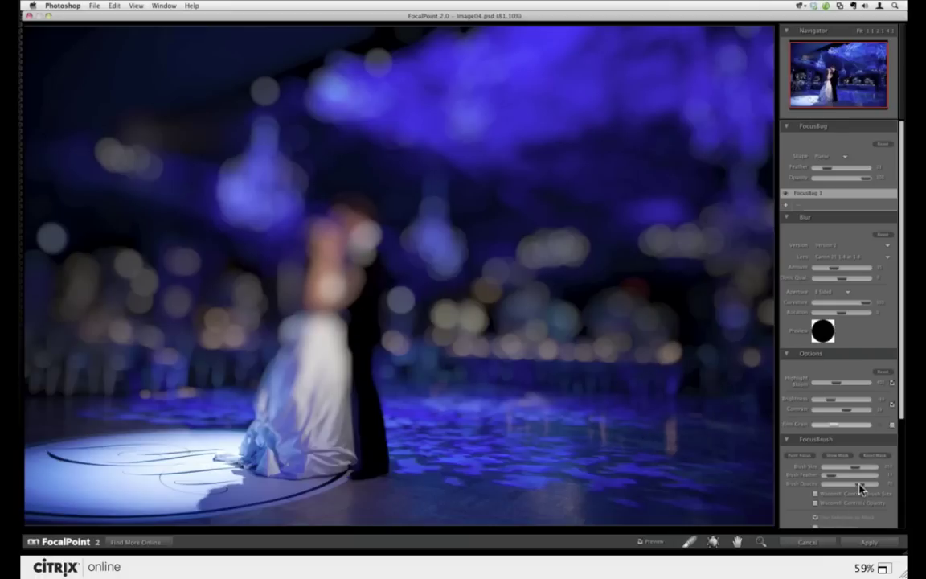
mouse_move(320, 265)
left_mouse_down()
mouse_move(291, 238)
mouse_move(304, 210)
mouse_move(348, 254)
mouse_move(336, 394)
mouse_move(291, 322)
mouse_move(263, 358)
mouse_move(259, 378)
mouse_move(295, 445)
mouse_move(268, 399)
mouse_move(313, 401)
mouse_move(364, 266)
mouse_move(330, 234)
mouse_move(290, 315)
mouse_move(329, 224)
mouse_move(337, 320)
mouse_move(306, 248)
mouse_move(266, 431)
mouse_move(253, 406)
mouse_move(342, 306)
left_mouse_up()
mouse_move(359, 238)
left_mouse_down()
mouse_move(373, 355)
mouse_move(366, 437)
mouse_move(375, 465)
mouse_move(373, 404)
mouse_move(388, 463)
mouse_move(392, 274)
mouse_move(366, 208)
mouse_move(312, 204)
mouse_move(292, 269)
mouse_move(262, 475)
mouse_move(274, 466)
mouse_move(283, 354)
mouse_move(219, 511)
mouse_move(235, 509)
mouse_move(253, 477)
mouse_move(262, 334)
mouse_move(237, 394)
mouse_move(249, 369)
mouse_move(254, 384)
mouse_move(294, 296)
mouse_move(298, 254)
mouse_move(300, 265)
mouse_move(289, 233)
mouse_move(308, 203)
mouse_move(373, 196)
mouse_move(390, 227)
mouse_move(382, 338)
left_mouse_up()
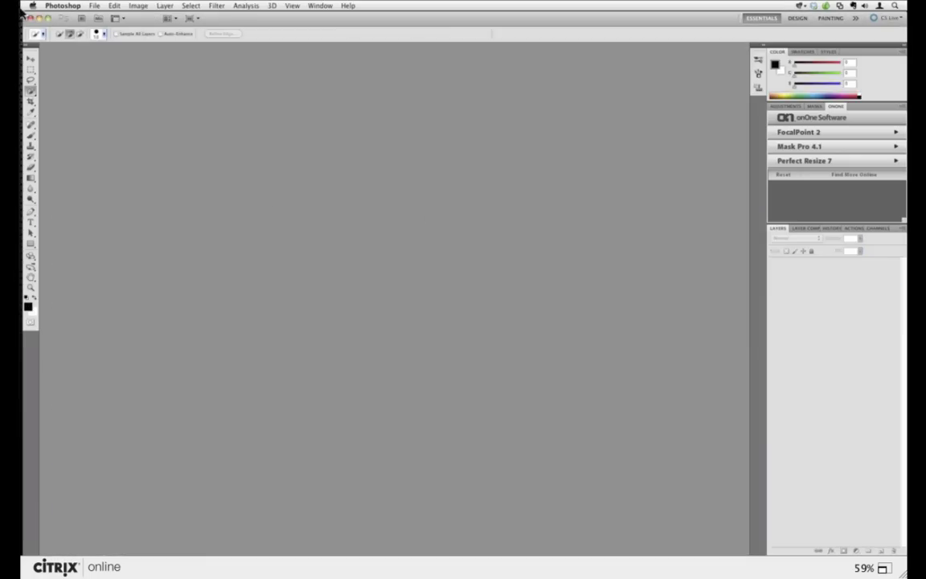
- Switch to Finder and open Image03.psd from the FP DoF folder in Photoshop
left_click(35, 151)
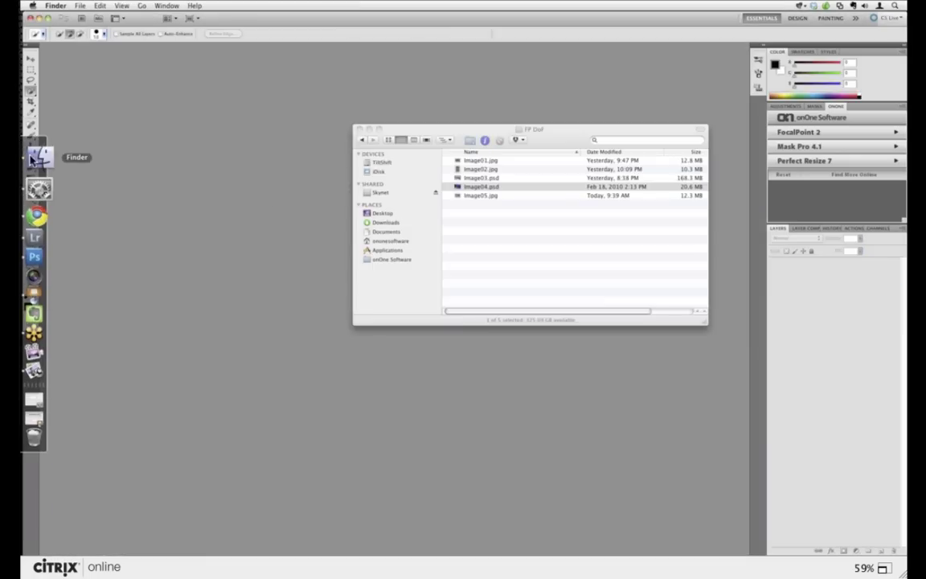
left_click(485, 178)
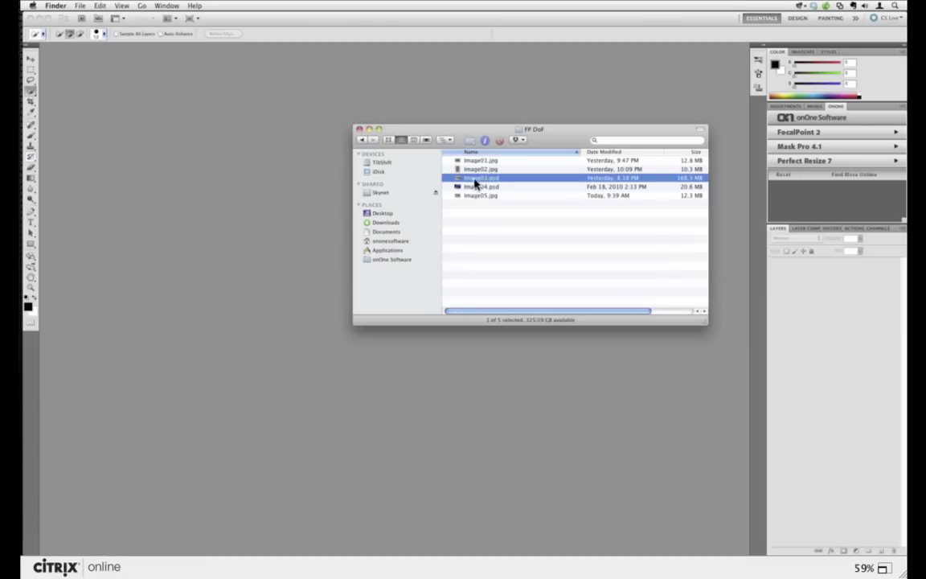
left_click(38, 236)
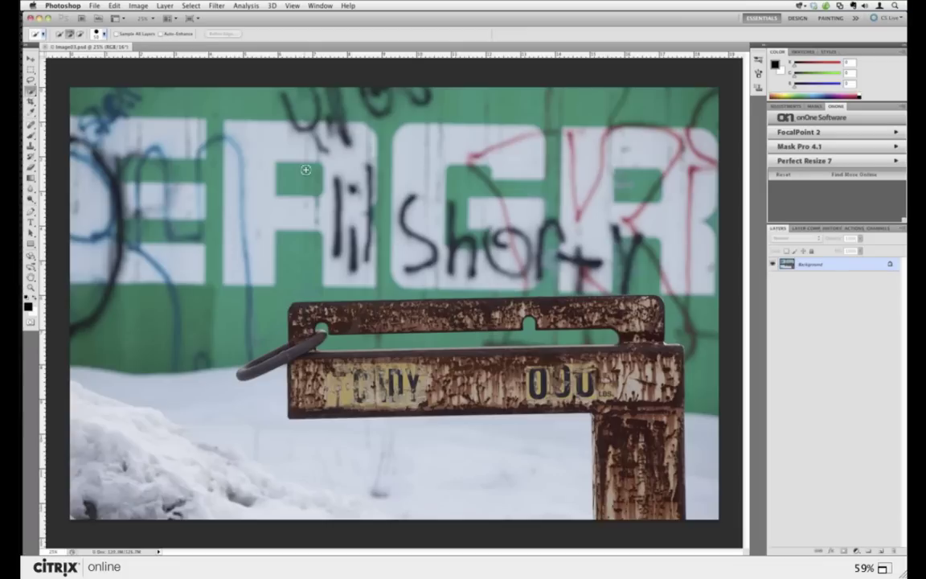
- Load the Alpha 1 channel of Image03.psd as a selection and launch FocalPoint 2
left_click(873, 229)
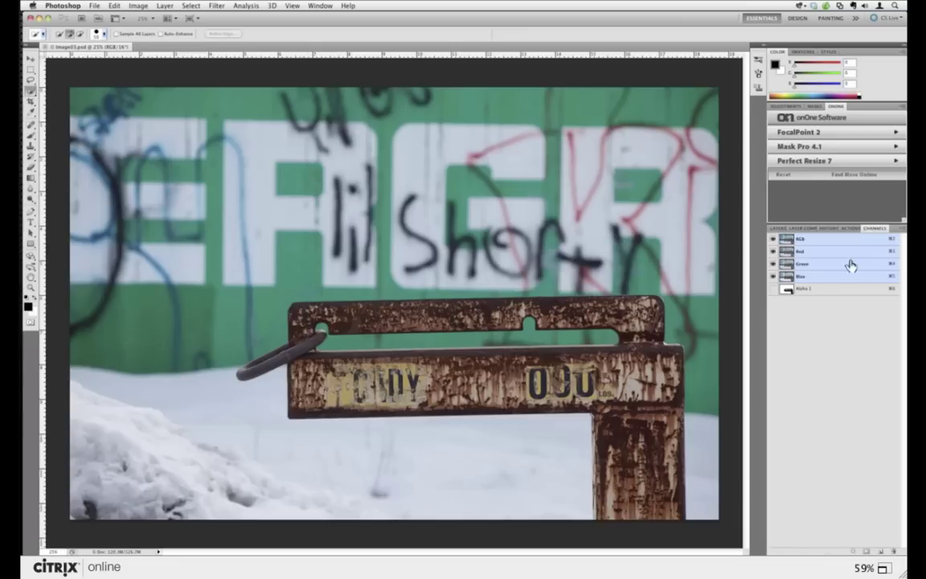
left_click(788, 291, "super")
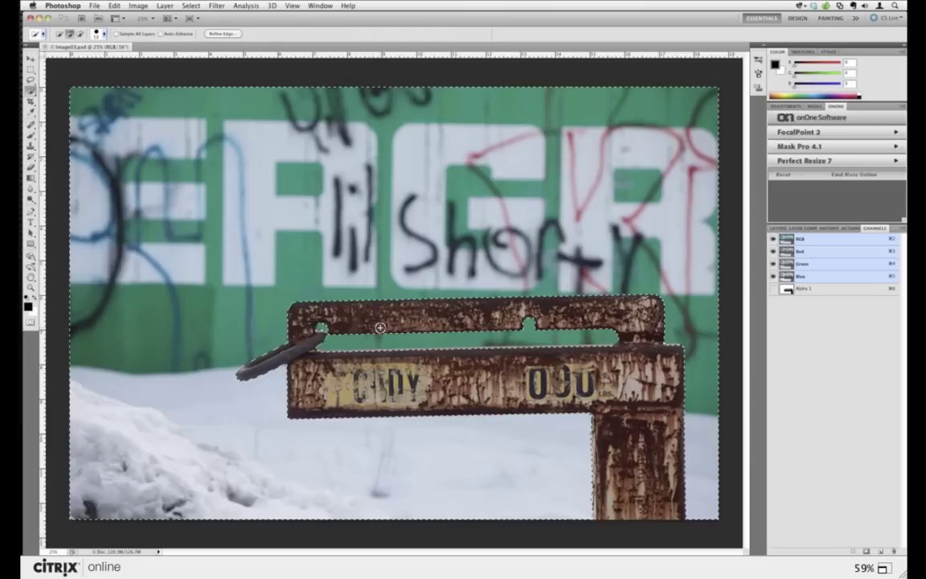
left_click(815, 134)
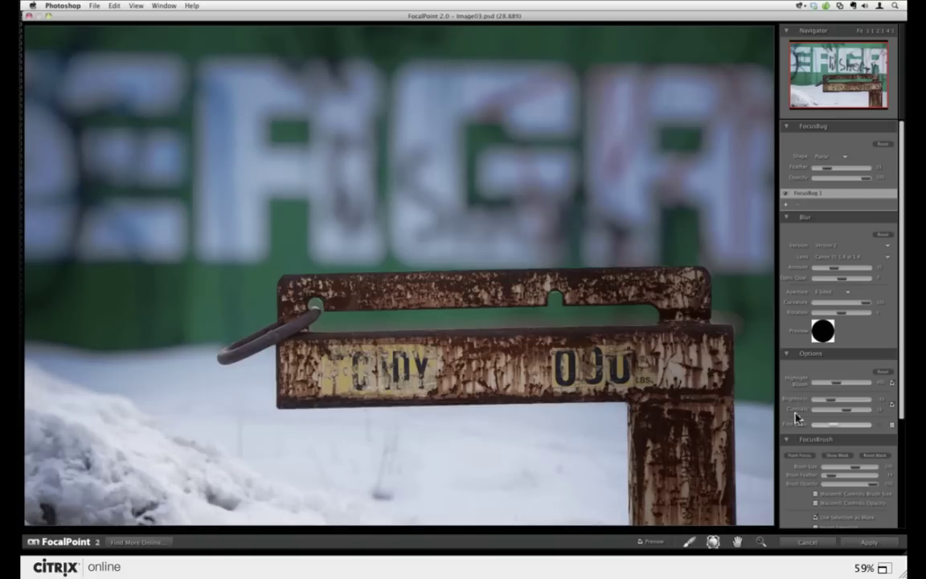
- Reset all FocalPoint settings and try the round FocusBug over the graffiti wall
left_click(114, 5)
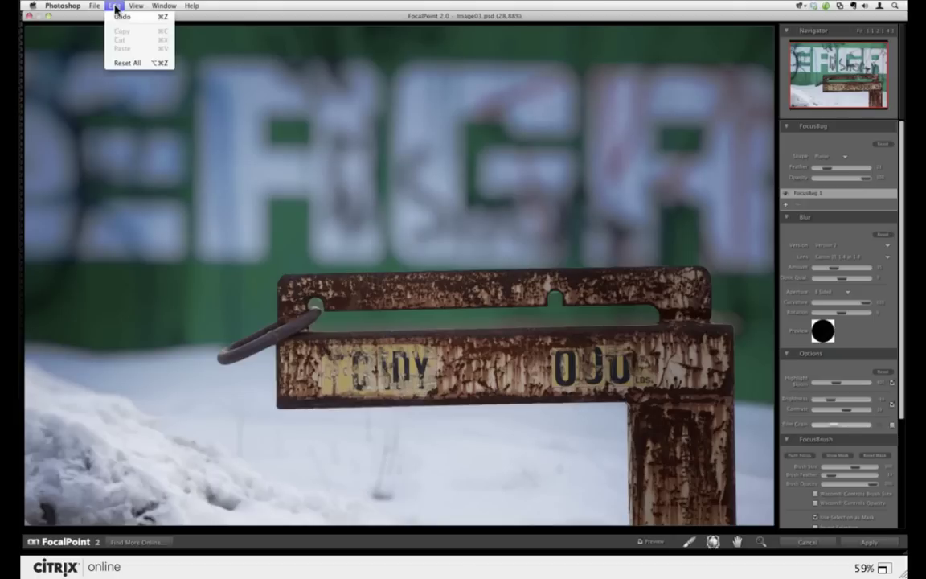
left_click(126, 65)
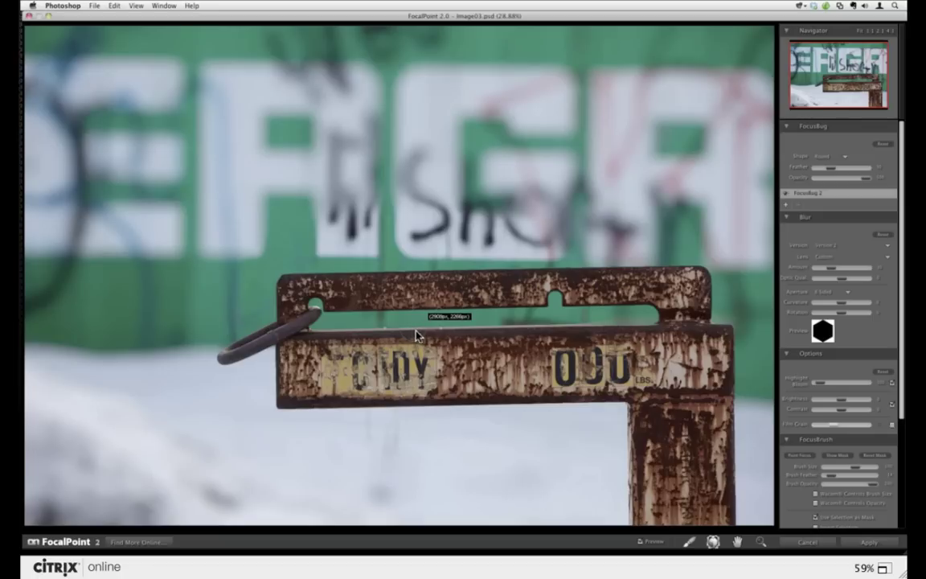
left_click(478, 202)
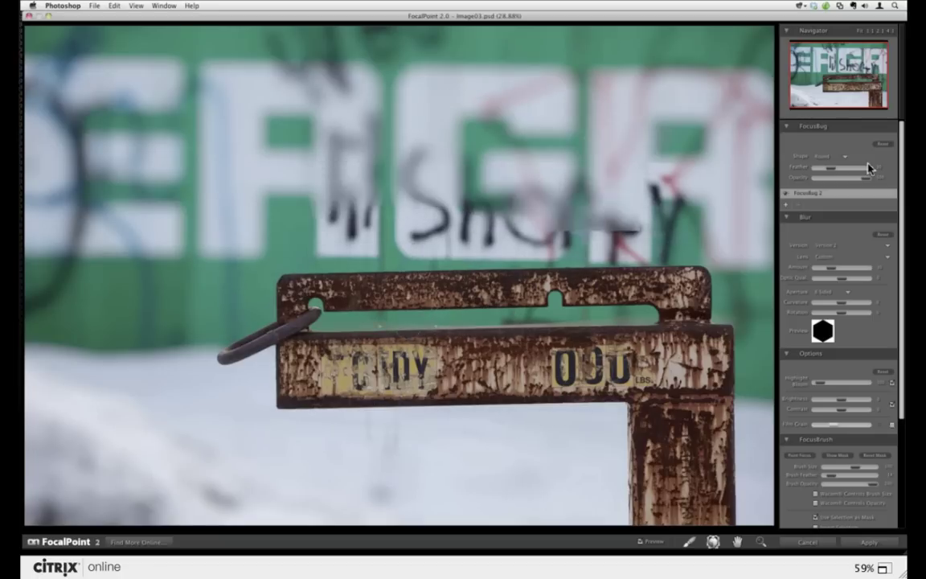
- Change the FocusBug shape to Planar and place it on the snow below the rusty arm, near the photo's lower edge
left_click(836, 156)
left_click(829, 162)
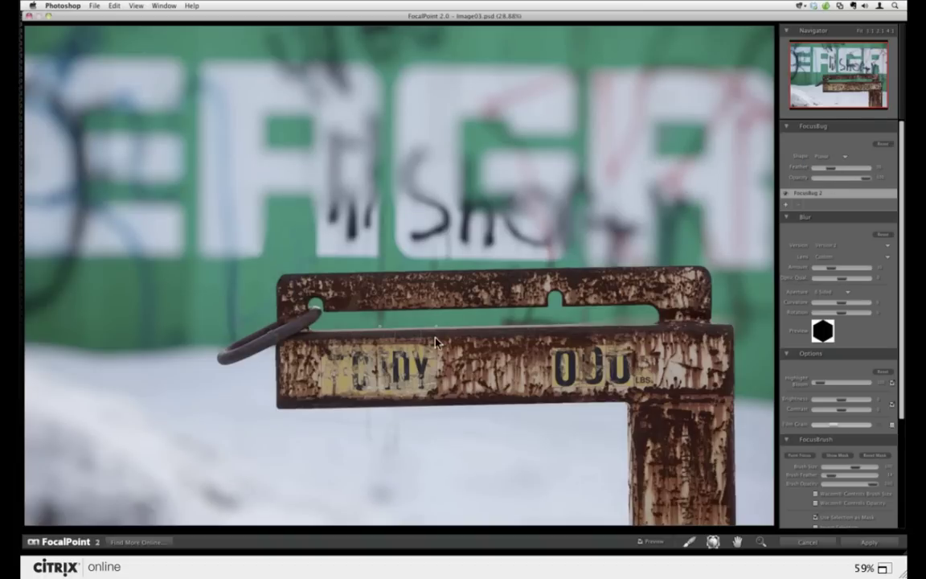
left_click_drag(435, 343, 475, 461)
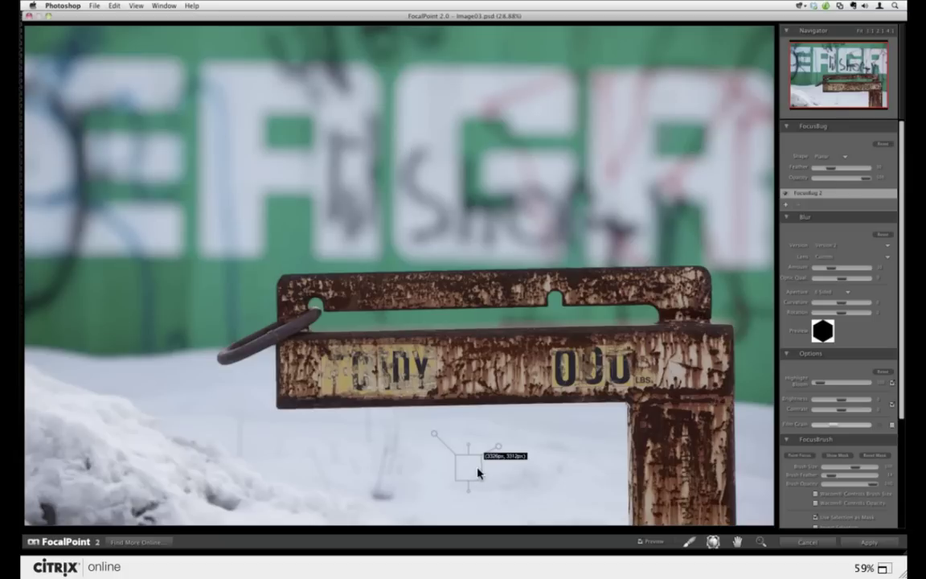
left_click_drag(473, 472, 483, 515)
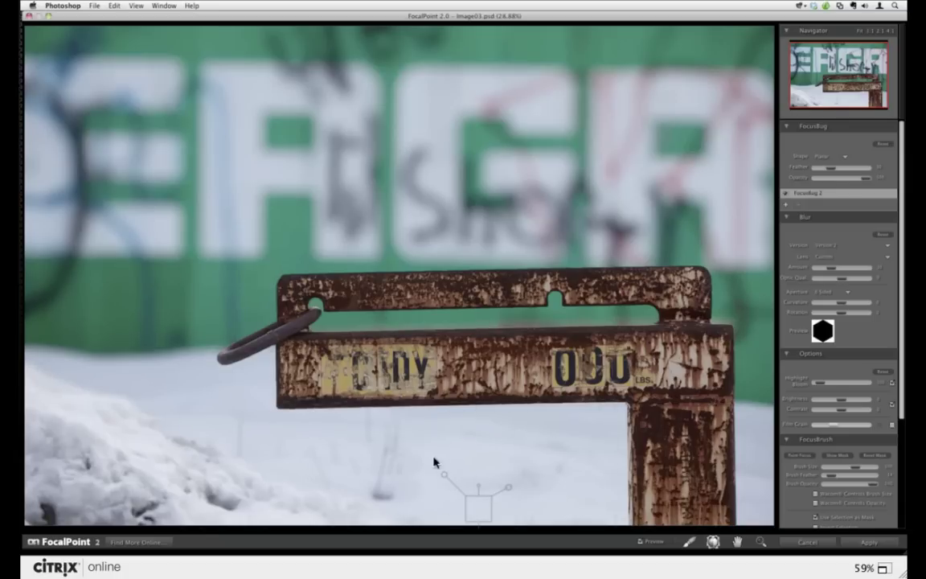
- Paint the foreground snowbank into focus with an enlarged FocusBrush and show the mask
key("b")
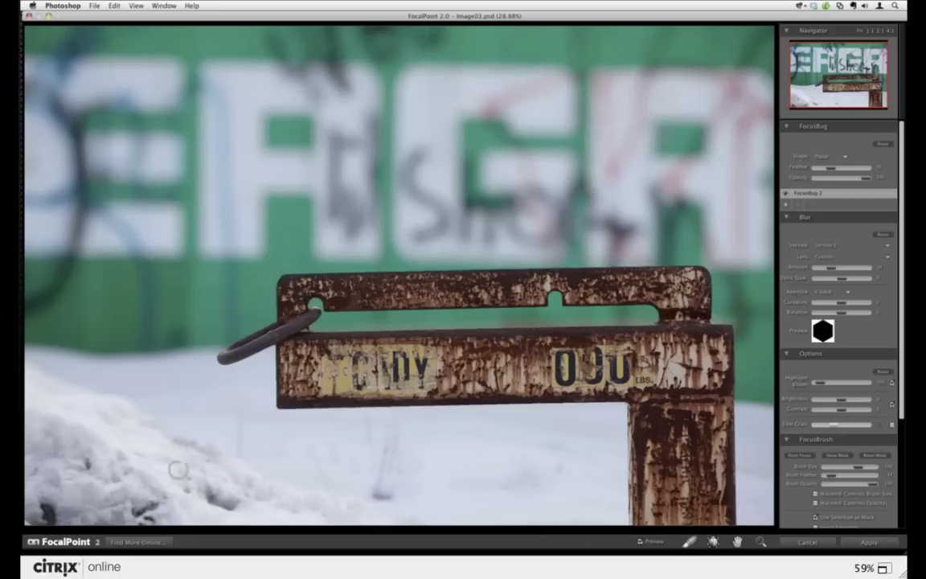
key("bracketright")
key("bracketright")
key("bracketright")
left_click(841, 456)
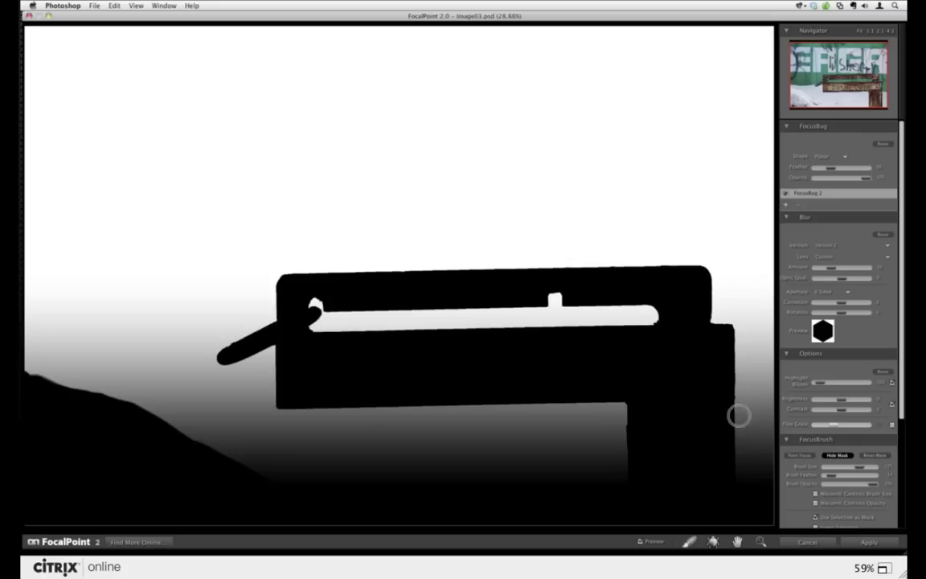
- Hide the mask, and strengthen the background blur with slightly lower brightness and higher contrast
left_click(836, 456)
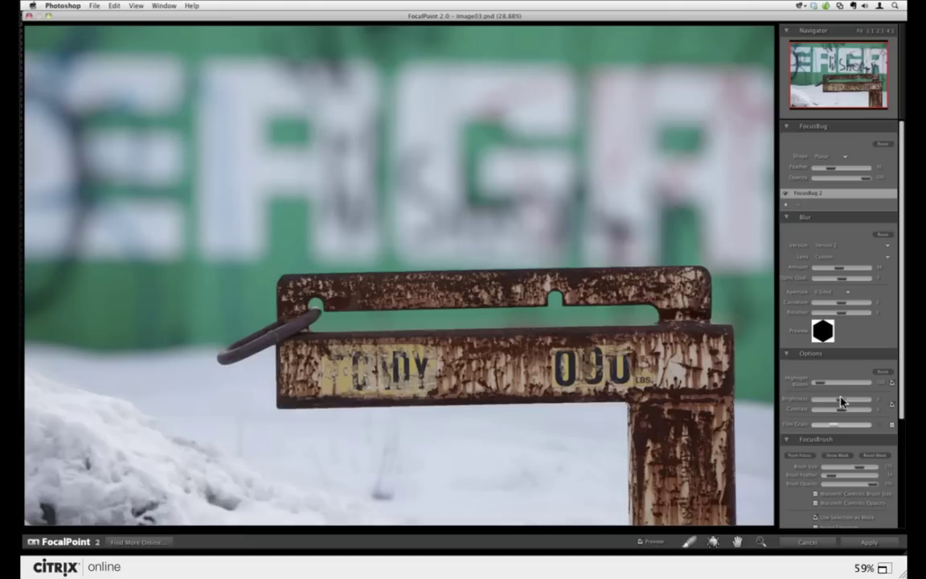
left_click_drag(842, 402, 840, 412)
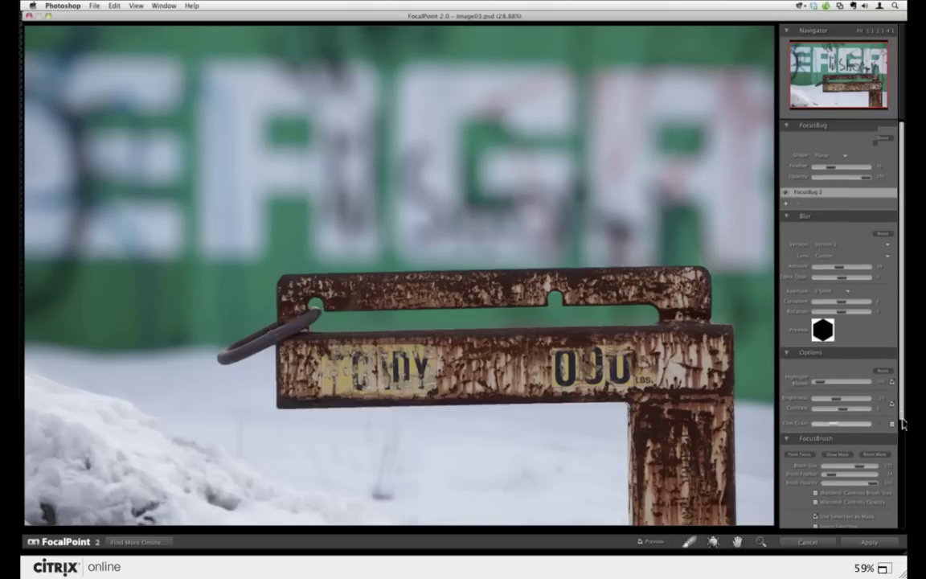
- Try a darker vignette with Vignette Follows FocusBug off and on, resetting the vignette after each attempt
scroll(839, 428, "down", 3)
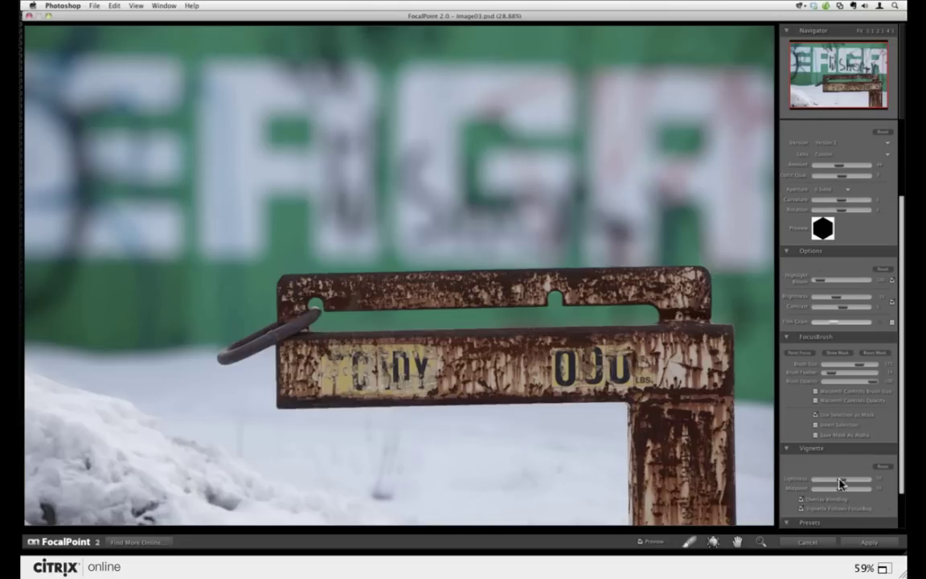
mouse_move(839, 482)
left_mouse_down()
mouse_move(821, 488)
mouse_move(848, 488)
left_mouse_up()
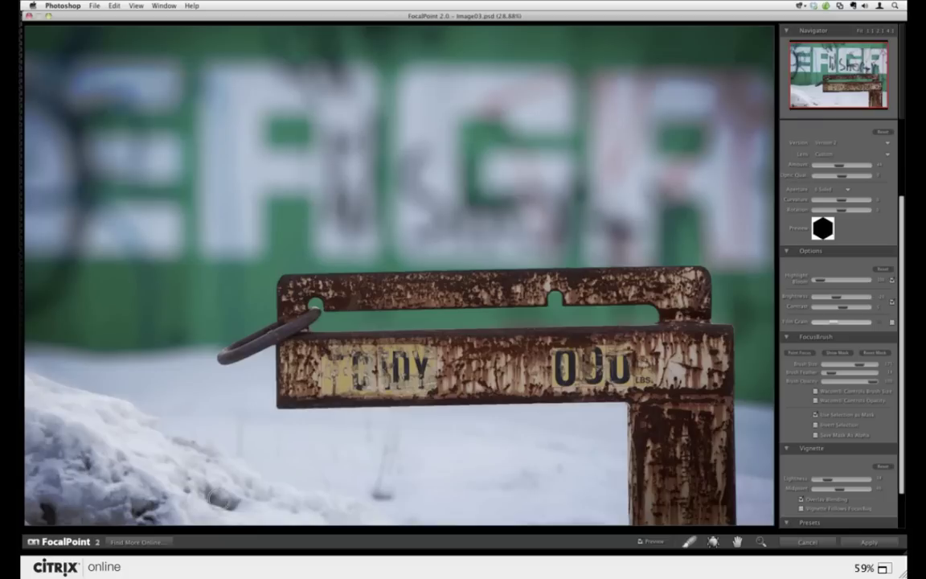
left_click(883, 467)
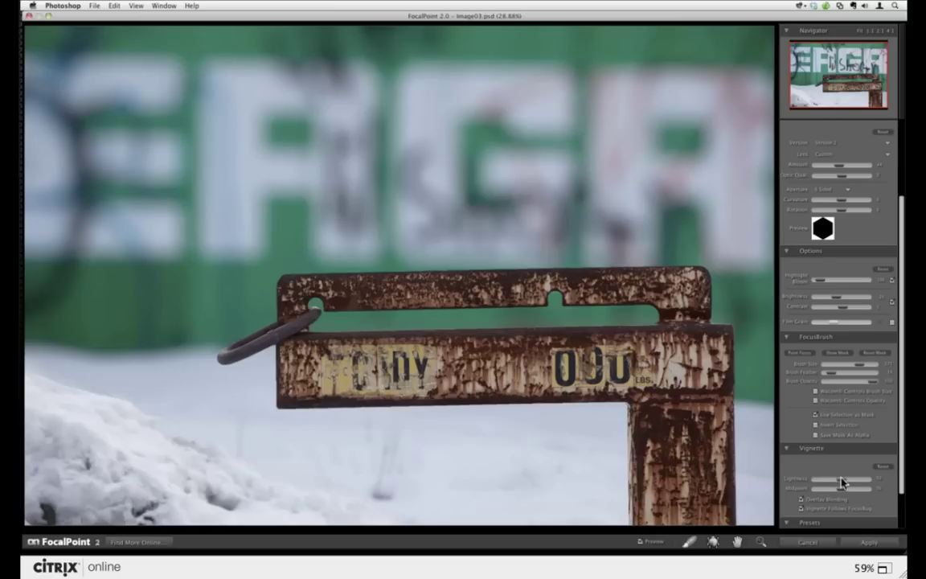
left_click_drag(842, 482, 837, 483)
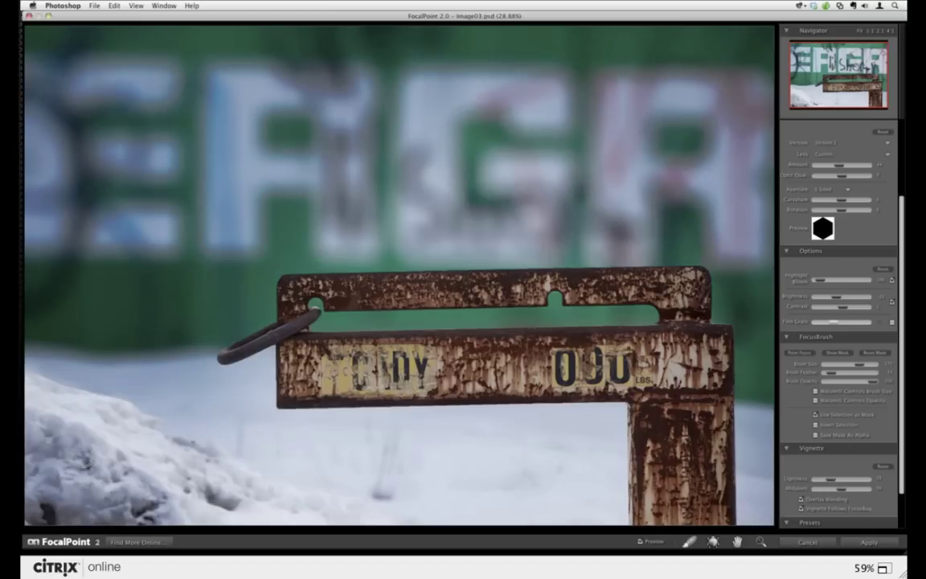
left_click(882, 466)
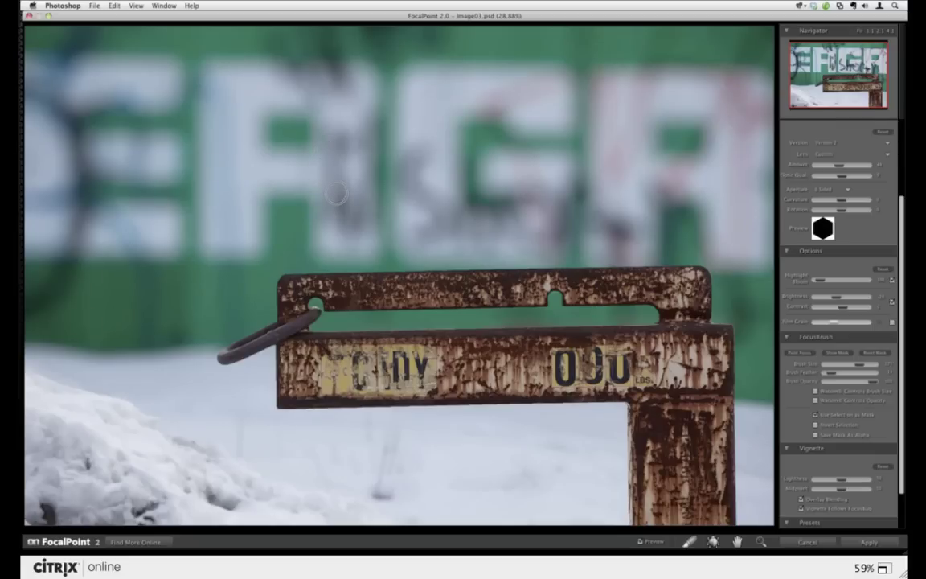
- Compare the blurred wall with the original photo and leave FocalPoint without applying the effect
left_click(641, 542)
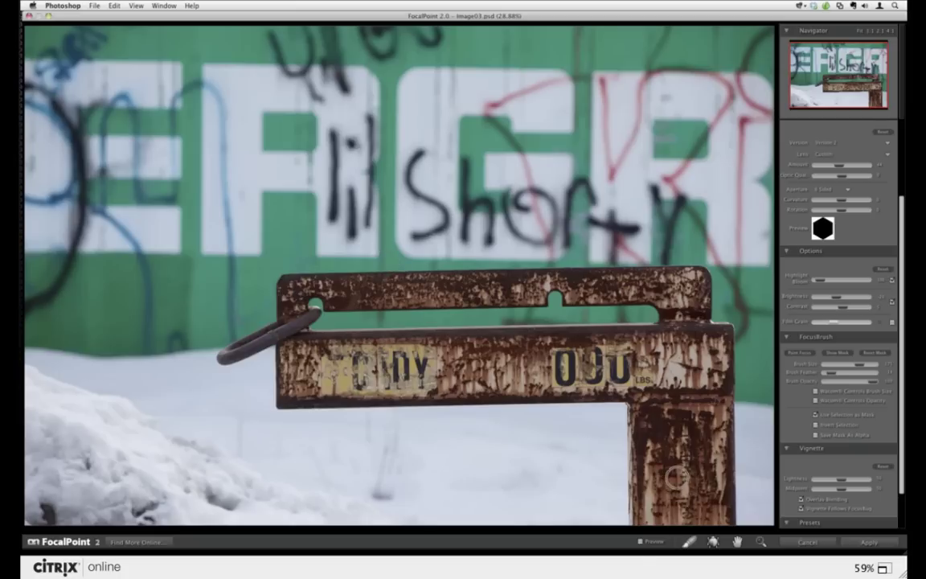
left_click(648, 541)
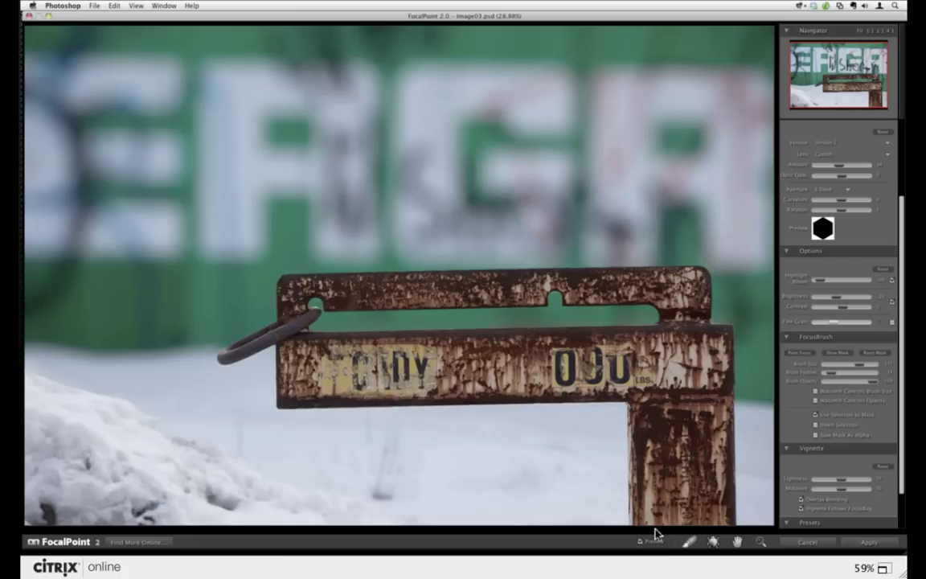
left_click(802, 547)
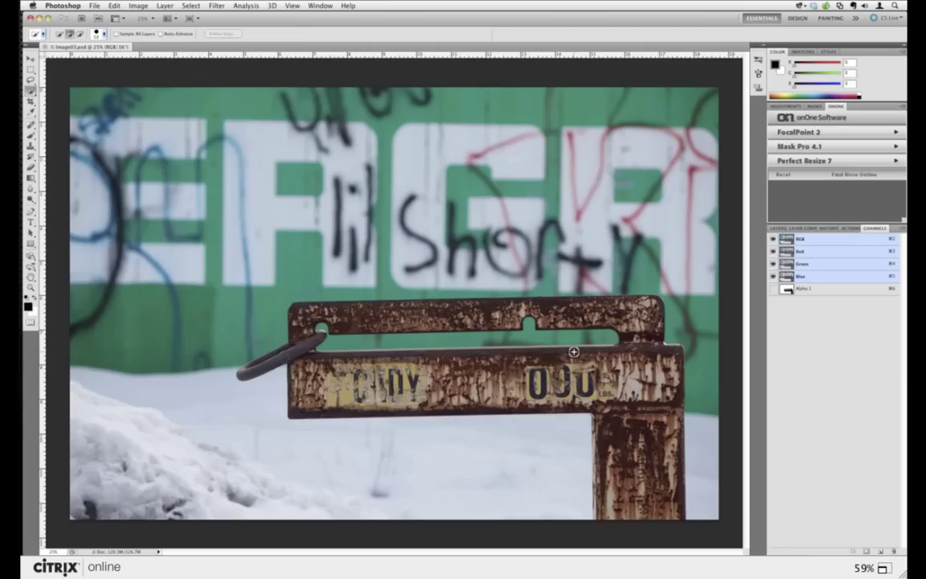
- Switch to Finder and preview Image05.jpg in the FP DoF folder
mouse_move(22, 345)
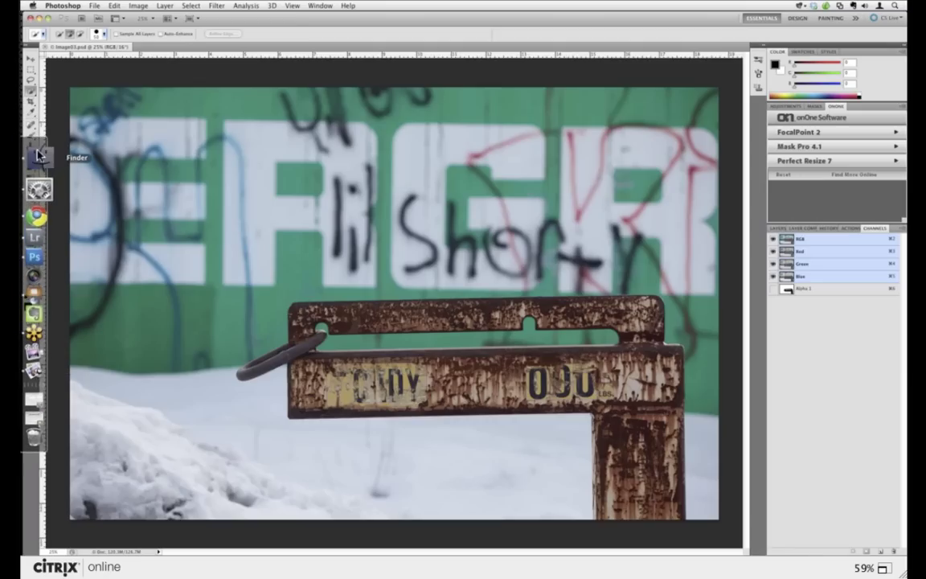
left_click(38, 155)
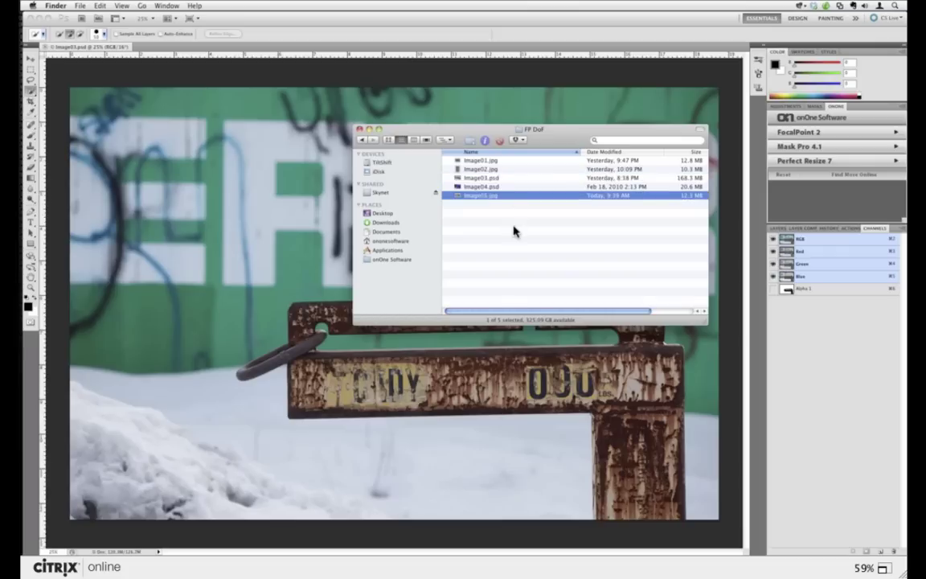
key("space")
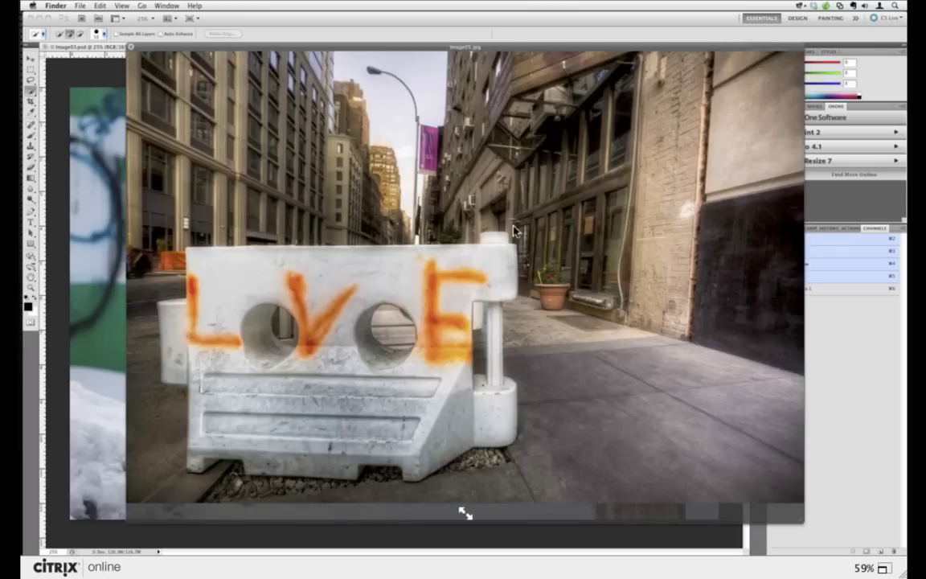
key("space")
double_click(481, 199)
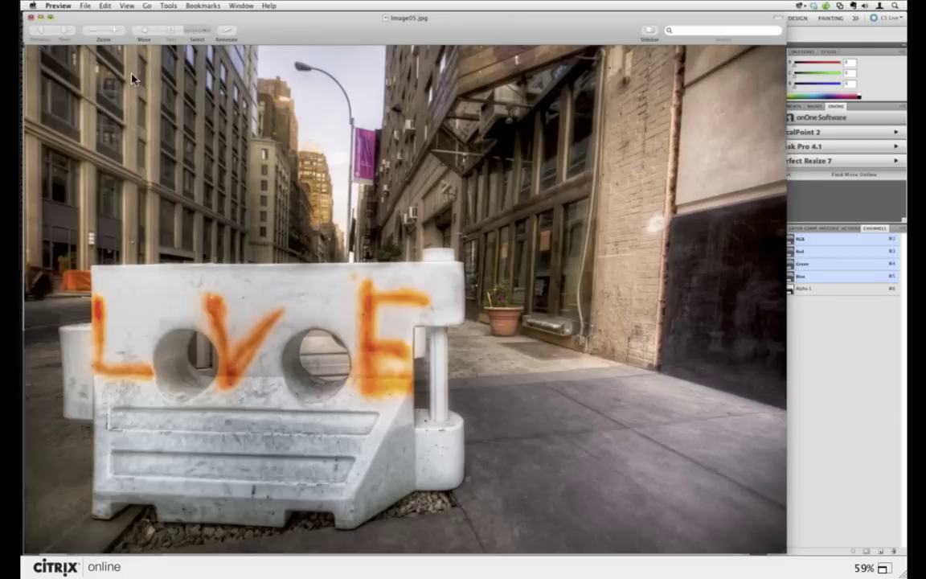
key("super+w")
- Close Image03.psd and open Image05.jpg from the FP DoF folder in Photoshop
left_click(45, 49)
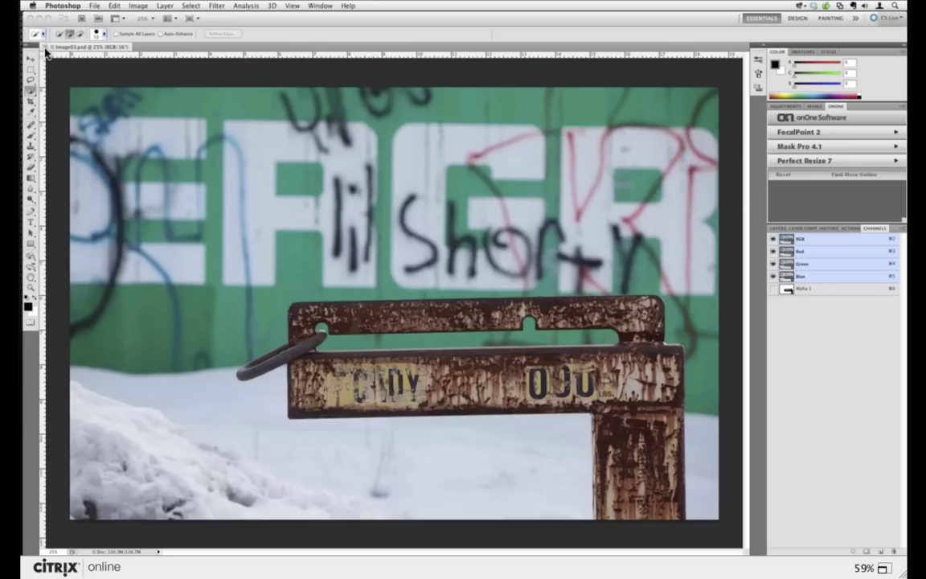
key("super+w")
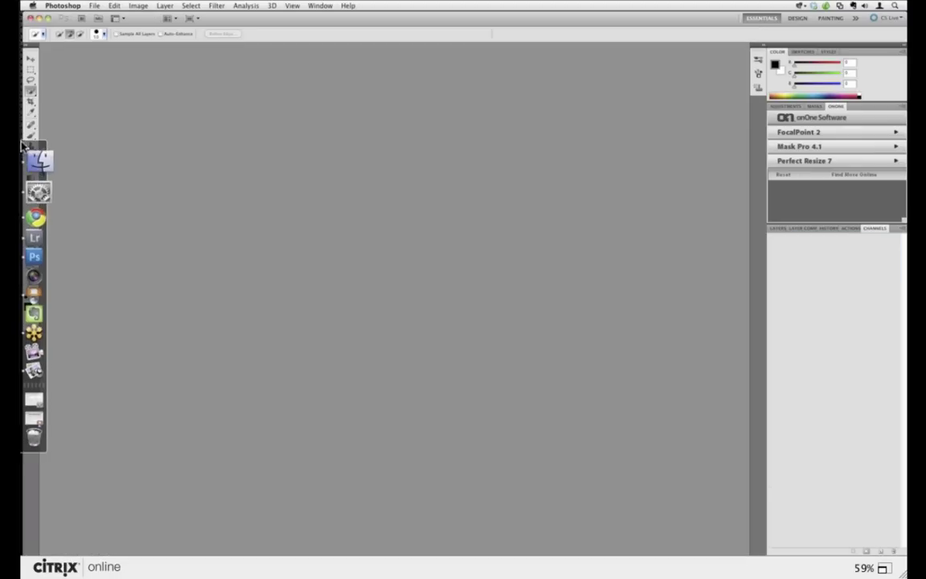
left_click(34, 160)
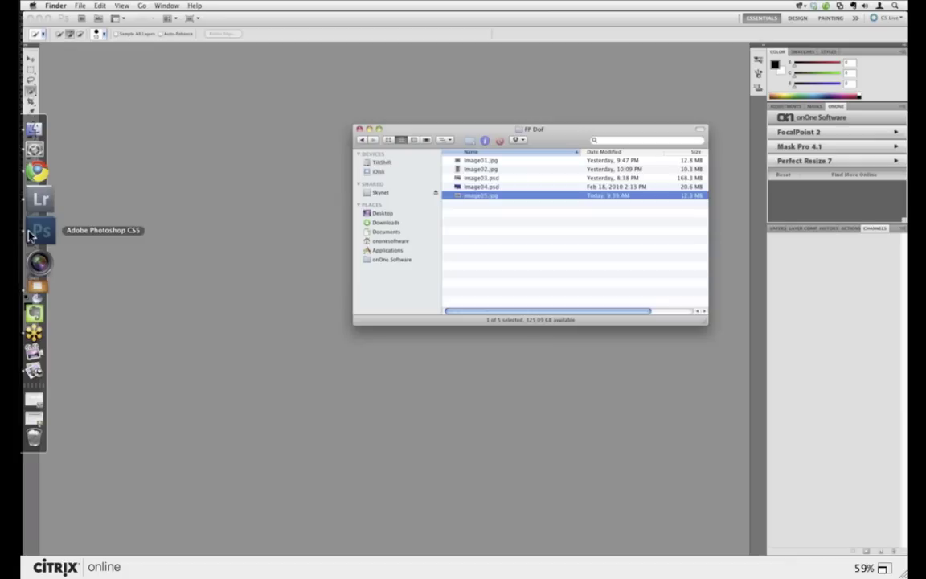
left_click(36, 231)
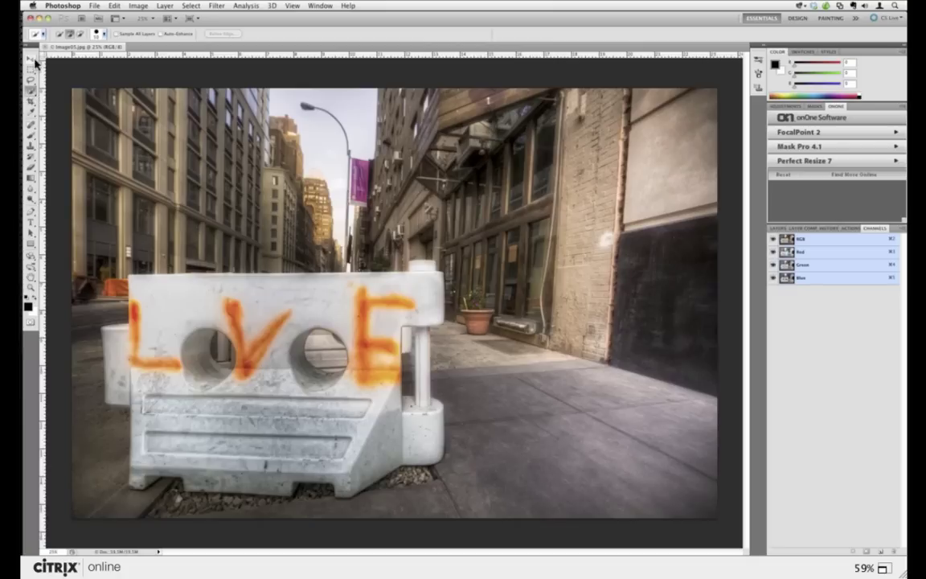
- Select the white LOVE barrier with the Quick Selection tool, including its side block, top cap and post
left_click(29, 97)
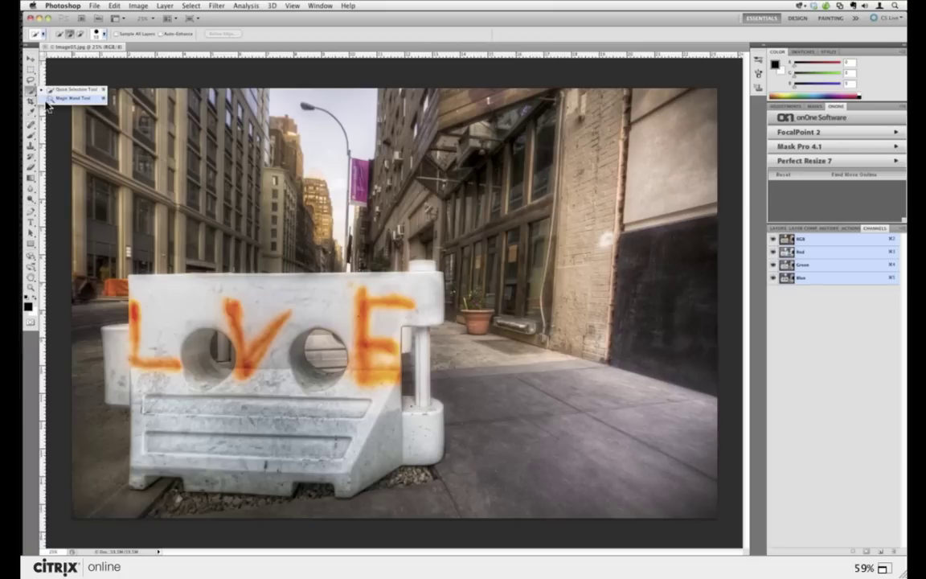
left_click(56, 97)
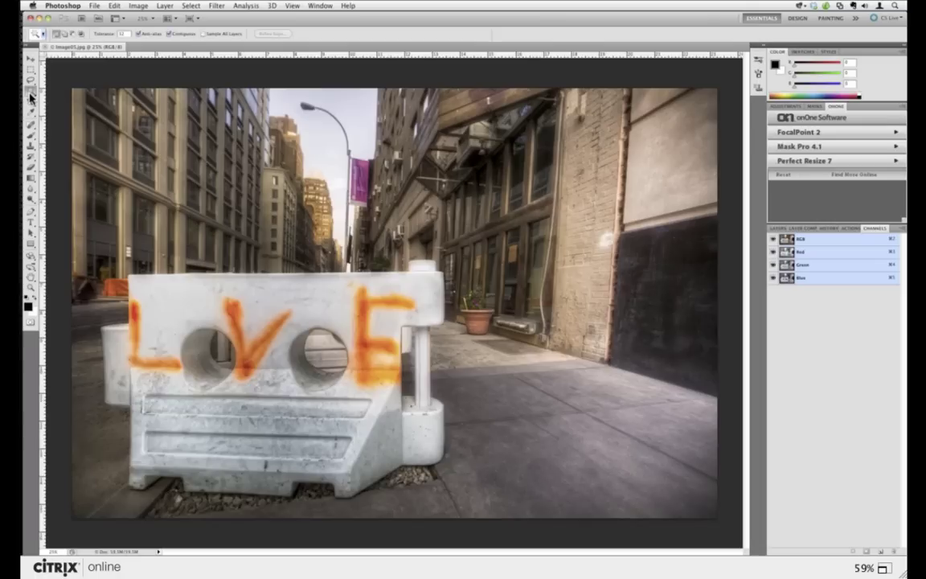
left_click(31, 97)
left_click(65, 90)
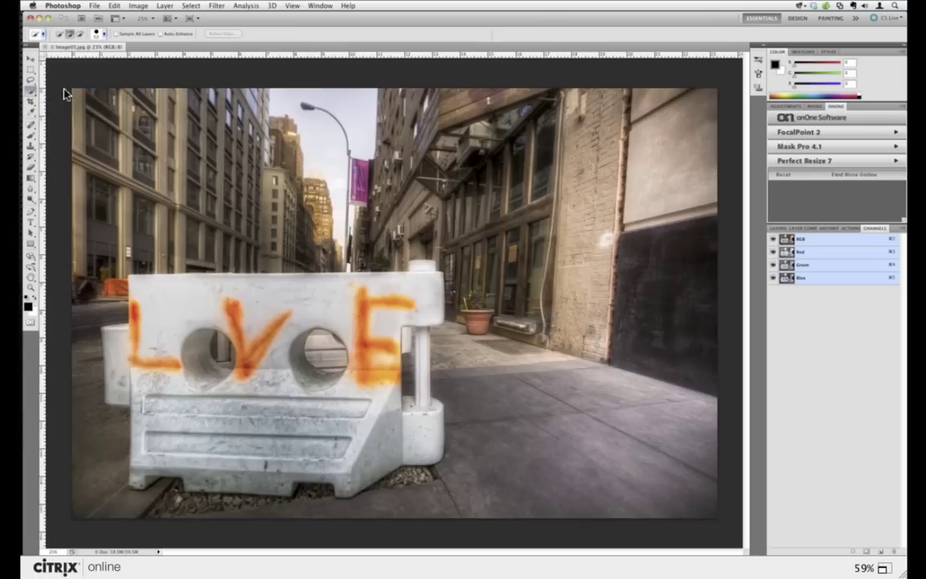
mouse_move(145, 304)
left_mouse_down()
mouse_move(379, 308)
mouse_move(384, 354)
mouse_move(356, 388)
mouse_move(258, 407)
mouse_move(208, 449)
mouse_move(142, 436)
mouse_move(284, 434)
mouse_move(354, 388)
left_mouse_up()
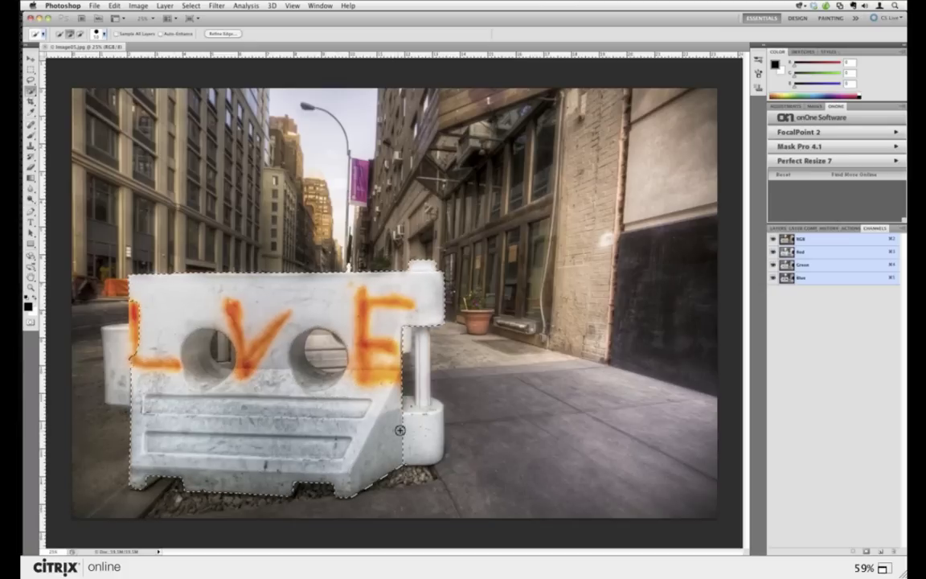
left_click(432, 276)
left_click(111, 326)
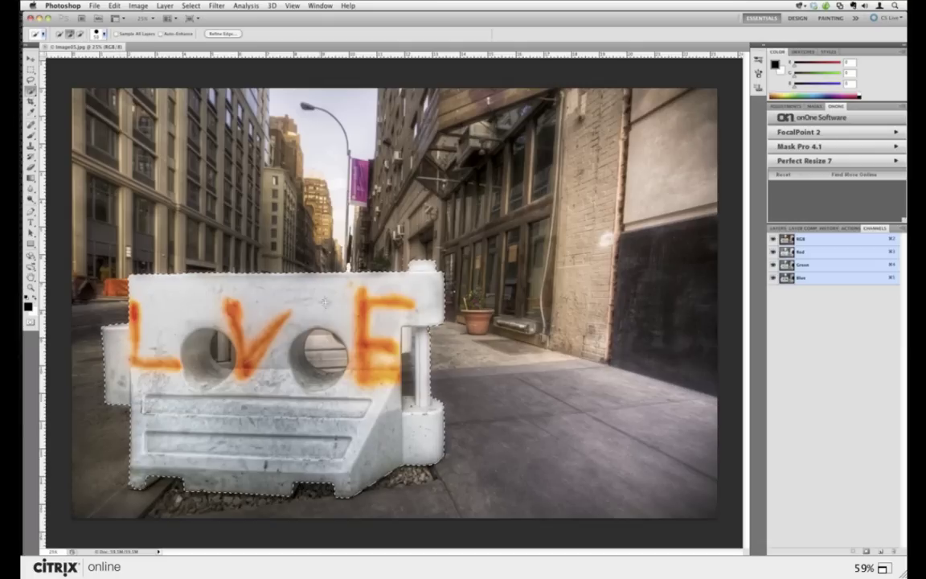
- Subtract the gap beside the post and the openings through both round holes from the barrier selection
key("alt")
left_click(407, 343, "alt")
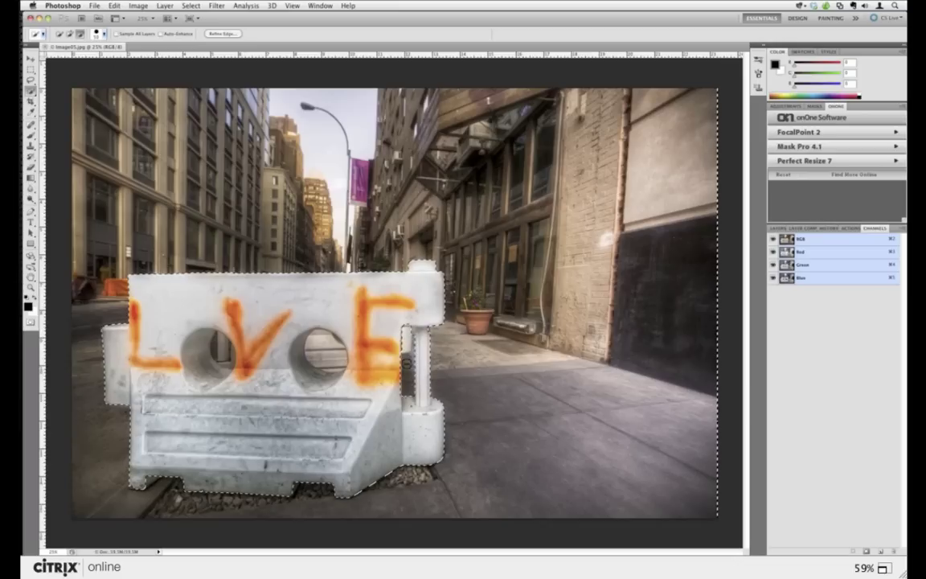
left_click(326, 349, "alt")
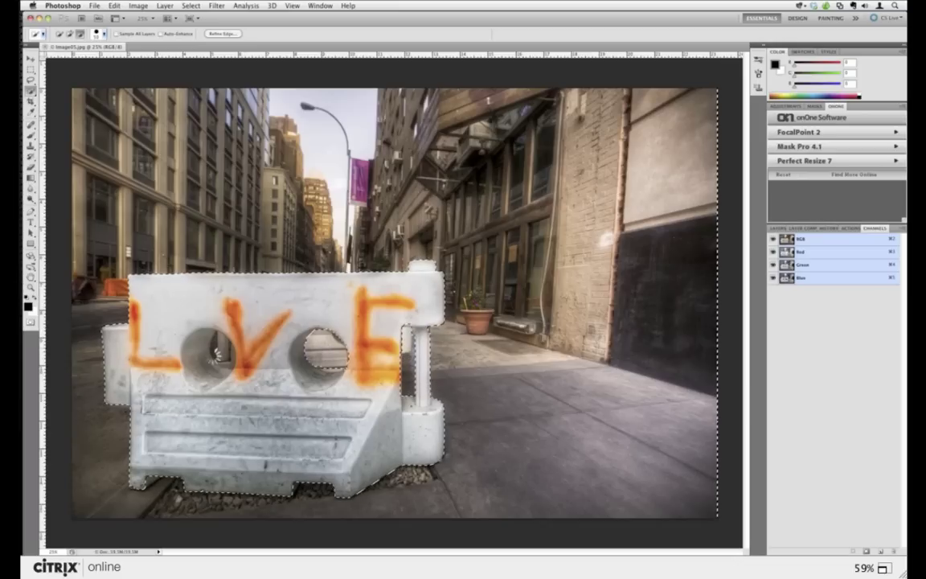
left_click(231, 351, "alt")
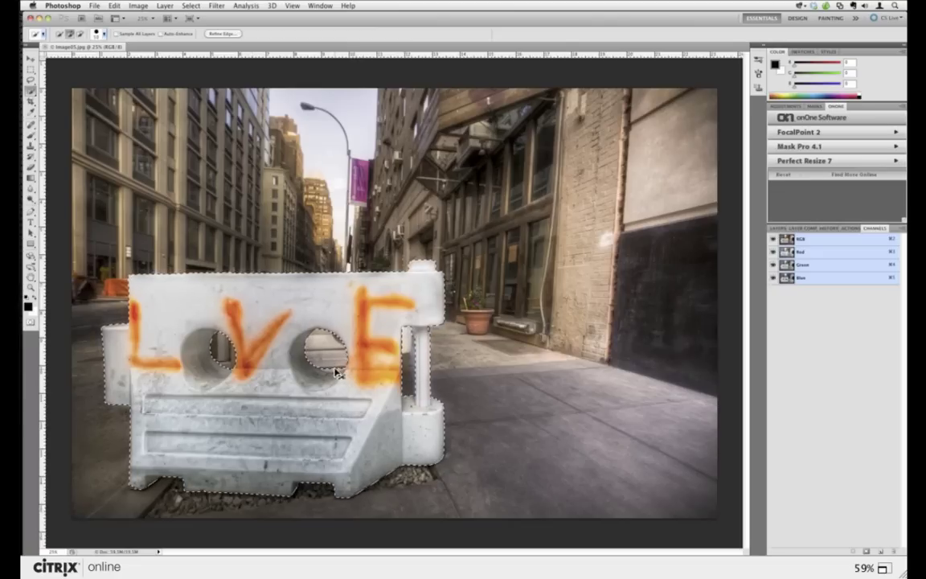
- Invert the barrier selection to cover the background and save it as an alpha channel
key("super+shift+i")
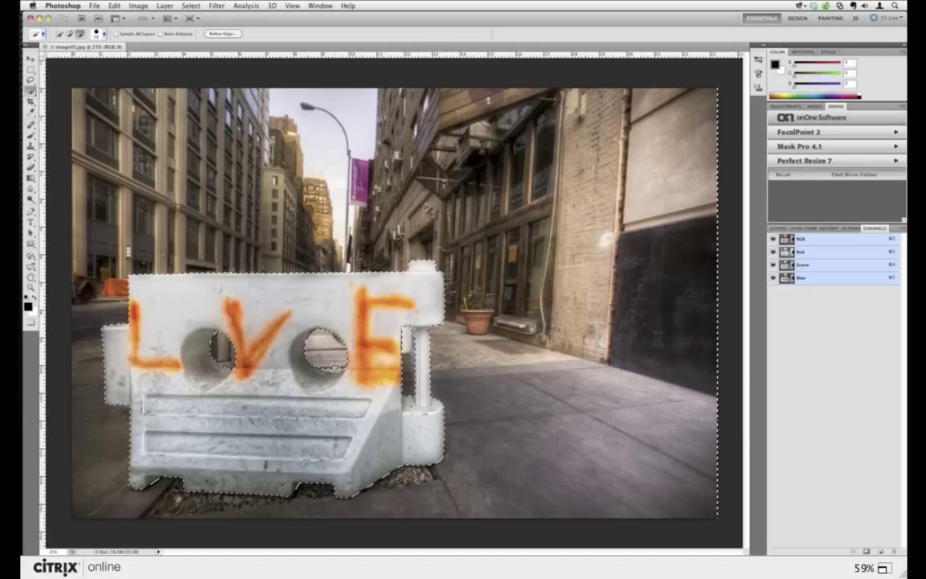
key("super+shift+i")
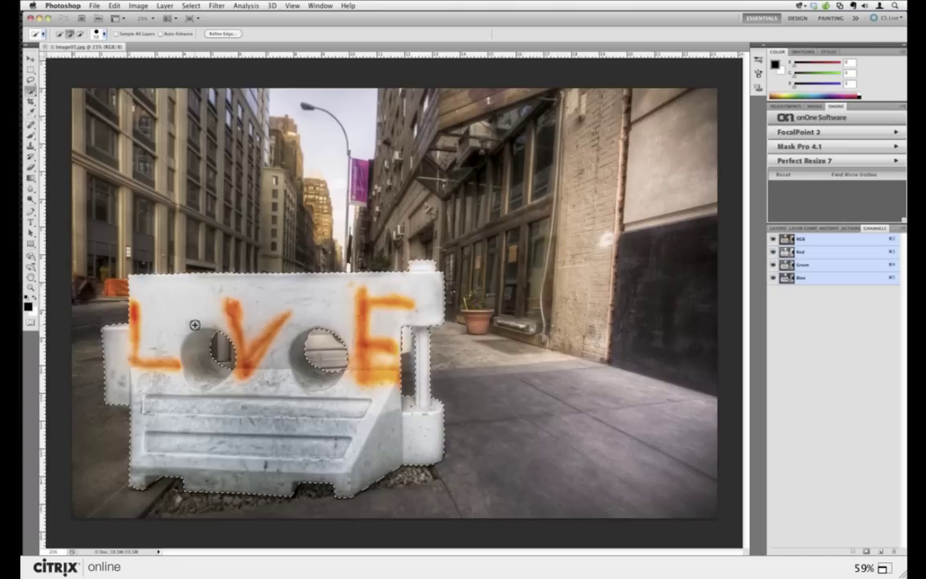
left_click(191, 5)
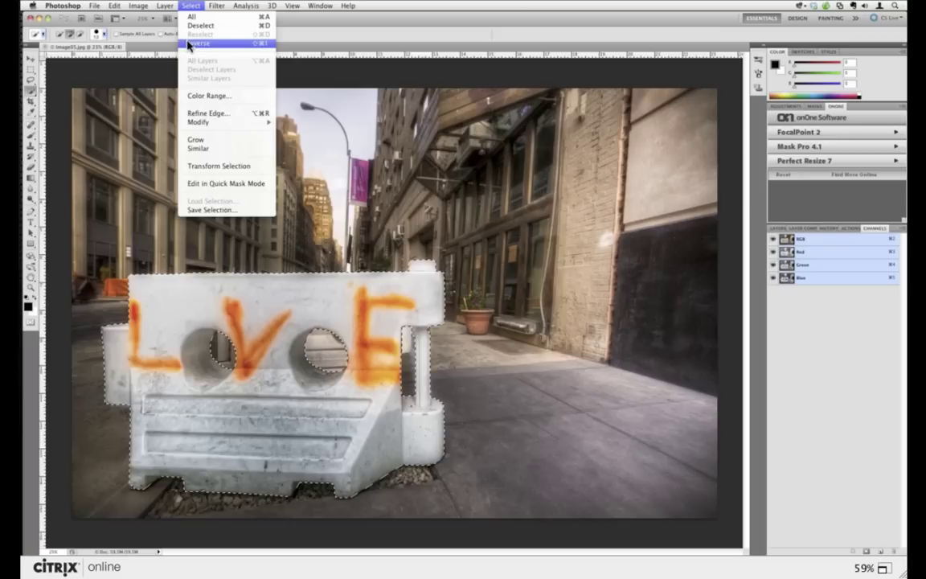
left_click(193, 43)
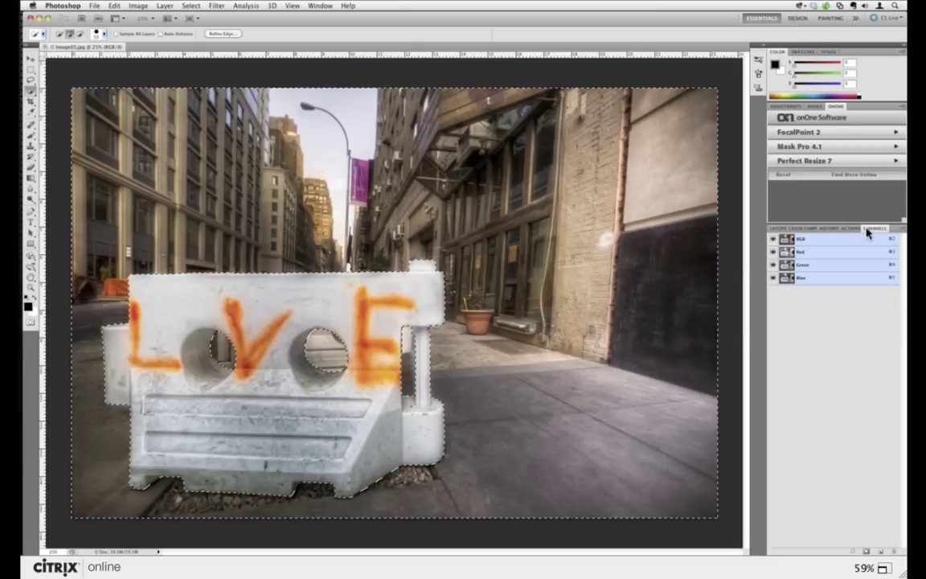
left_click(316, 6)
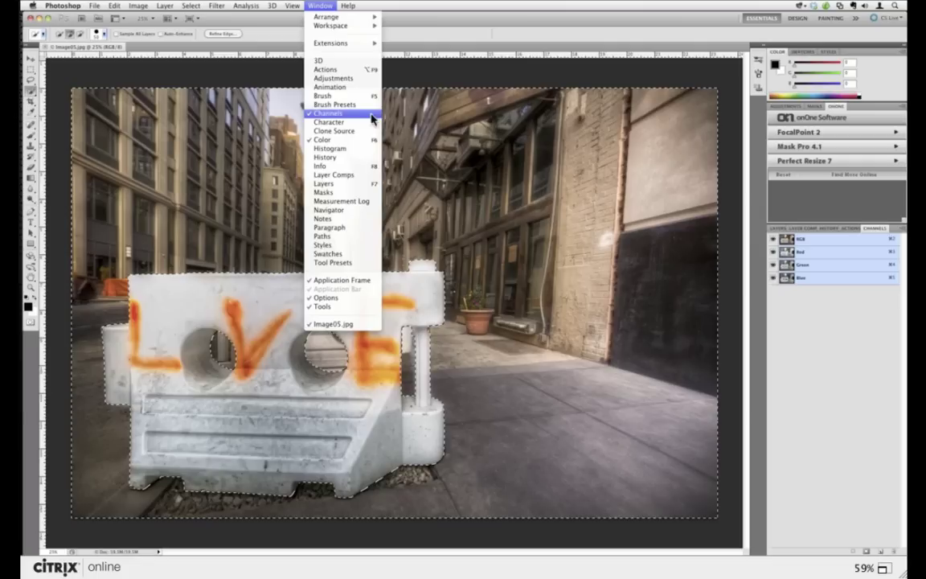
left_click(866, 551)
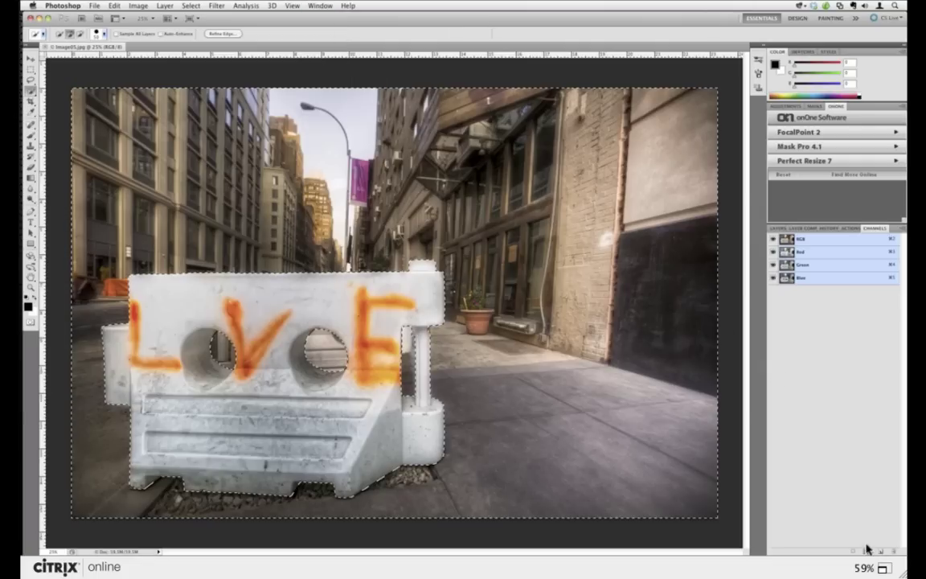
left_click(866, 552)
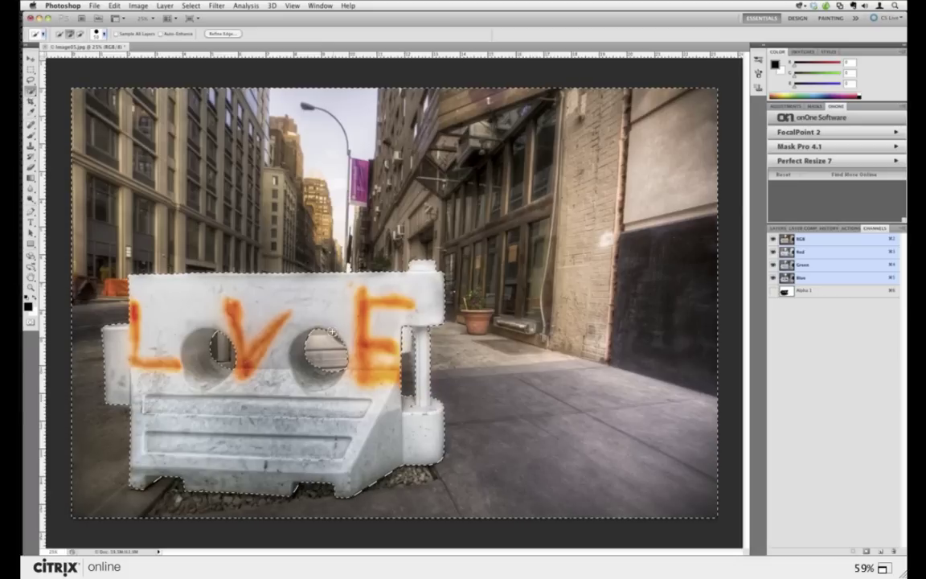
- Deselect the image and load the background selection again from the Alpha 1 channel
key("super+d")
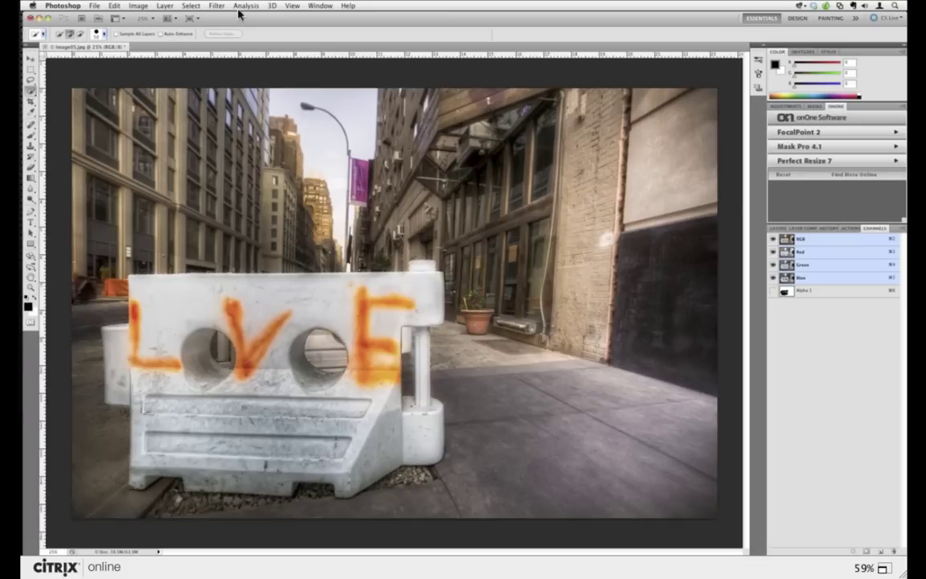
left_click(191, 6)
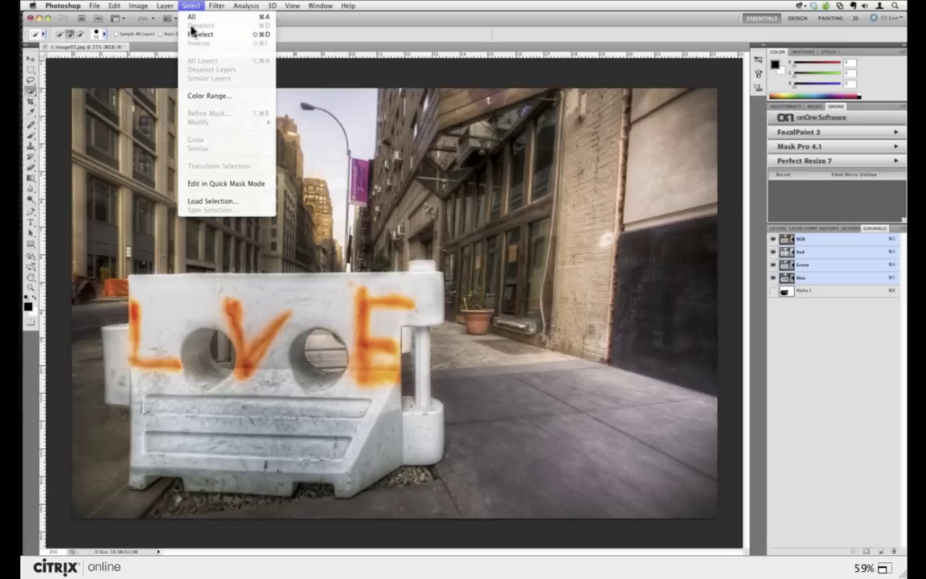
left_click(618, 302)
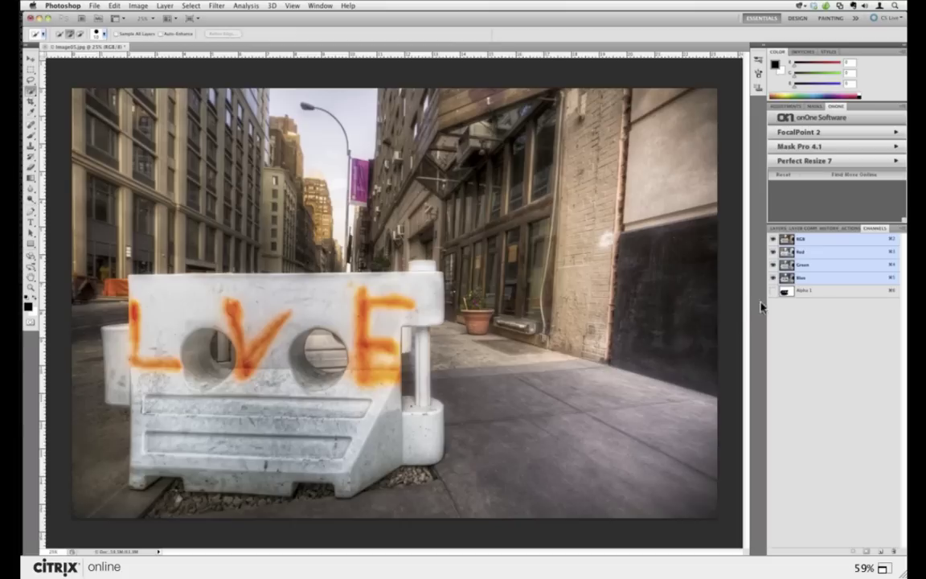
left_click(778, 229)
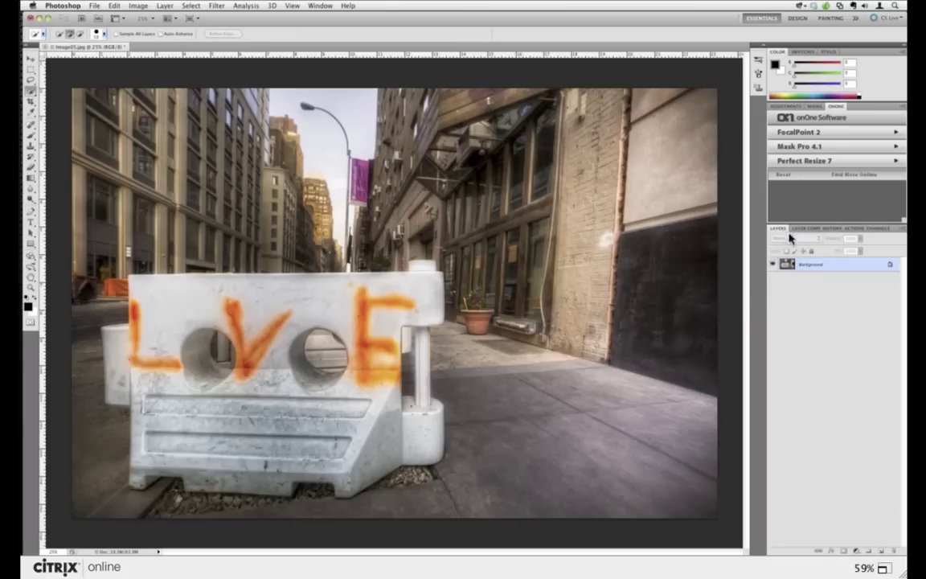
left_click(875, 228)
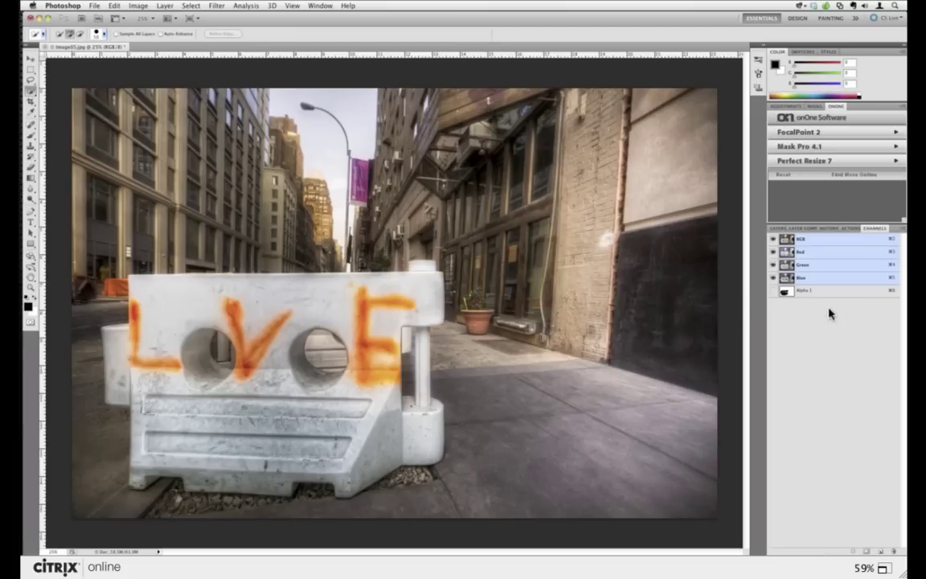
left_click(786, 295, "super")
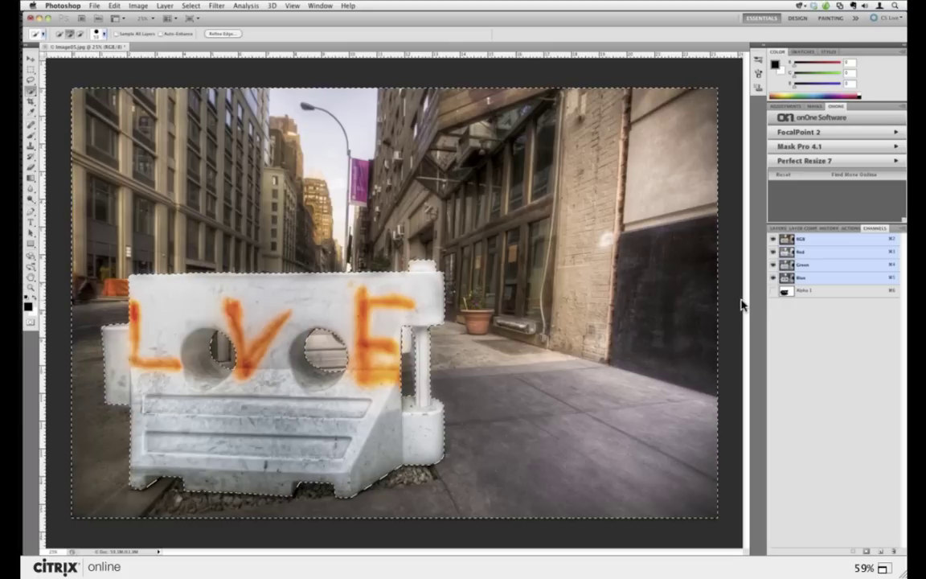
- Launch FocalPoint 2 on the Background layer with the selection active and set the FocusBug shape to Planar
left_click(777, 229)
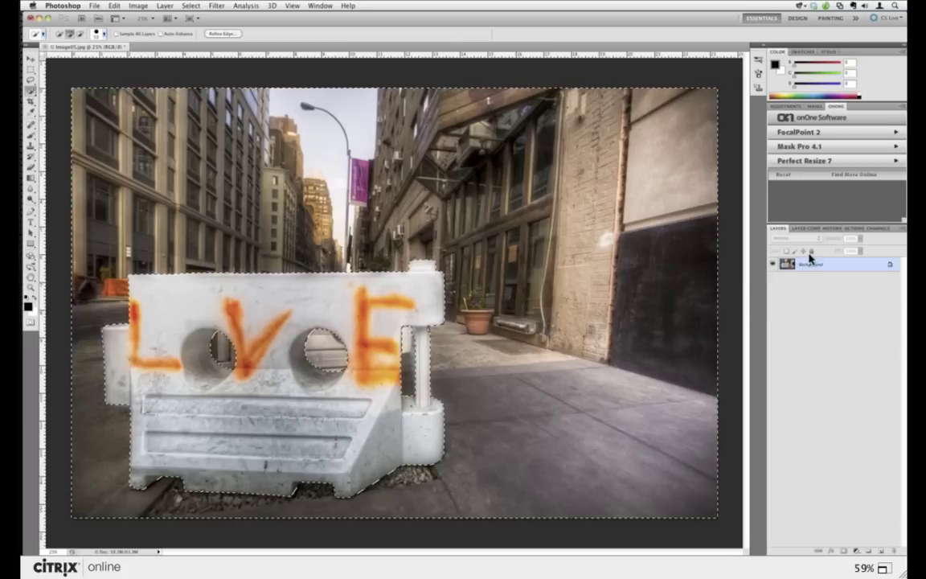
left_click(795, 135)
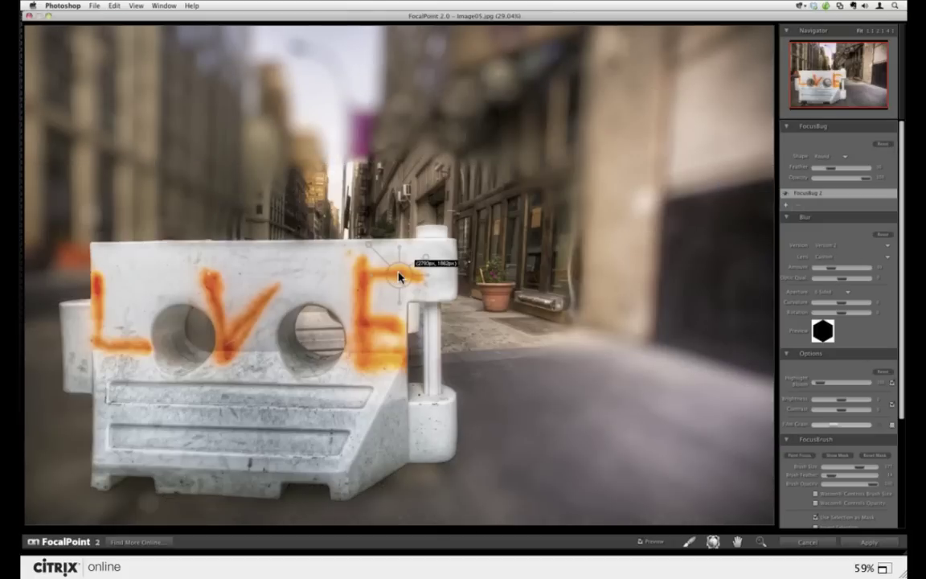
left_click(828, 157)
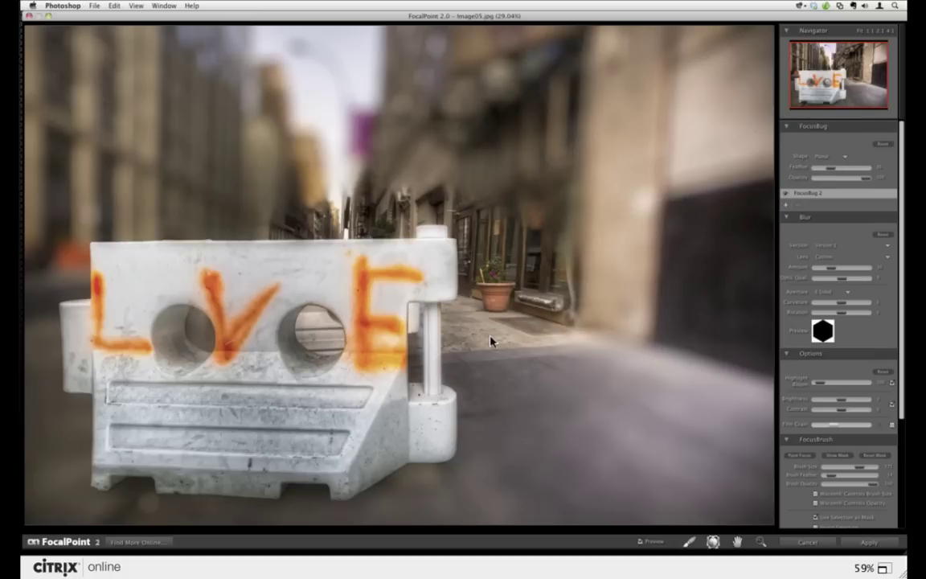
- Move the planar FocusBug to the barrier's base and adjust its size and angle so the foreground ground stays sharp
left_click_drag(427, 313, 398, 339)
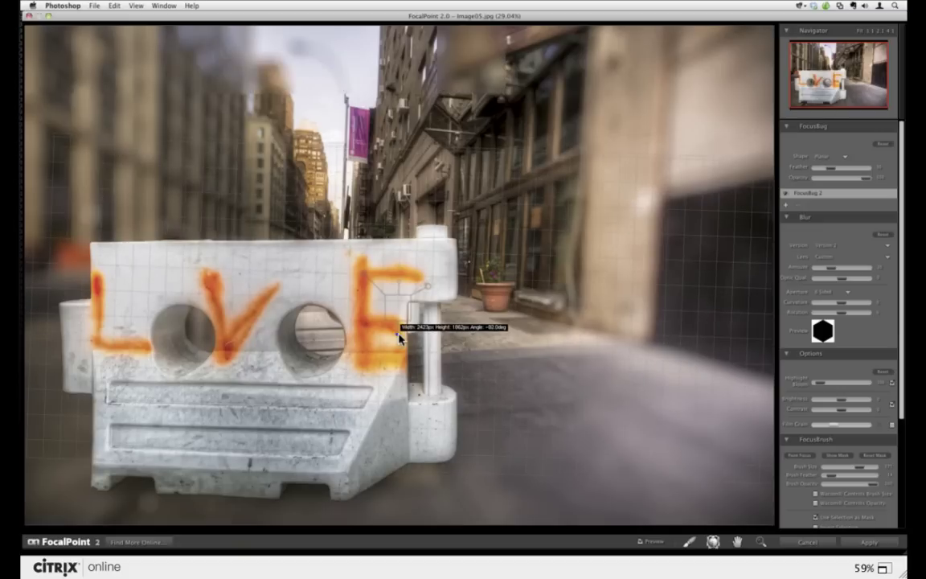
left_click_drag(379, 492, 372, 510)
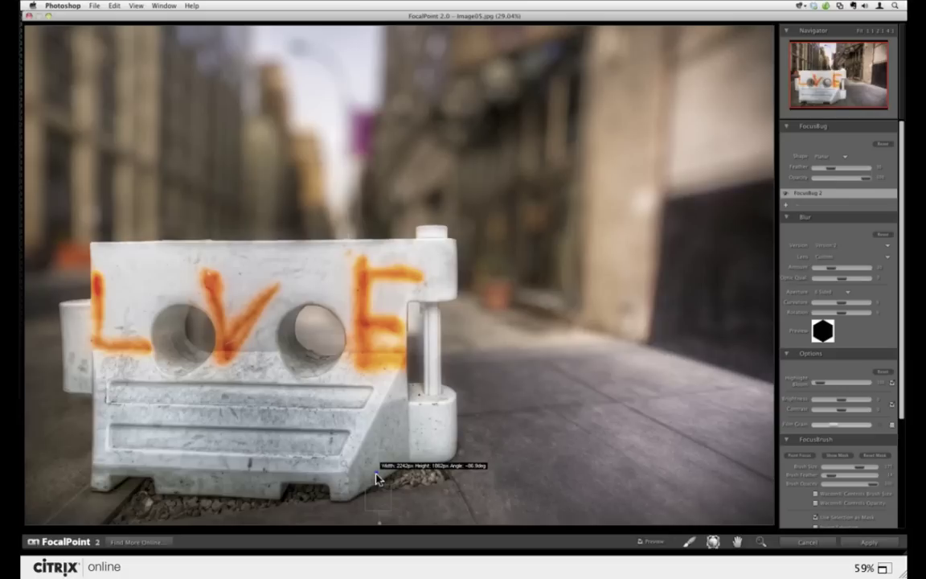
left_click_drag(378, 479, 379, 488)
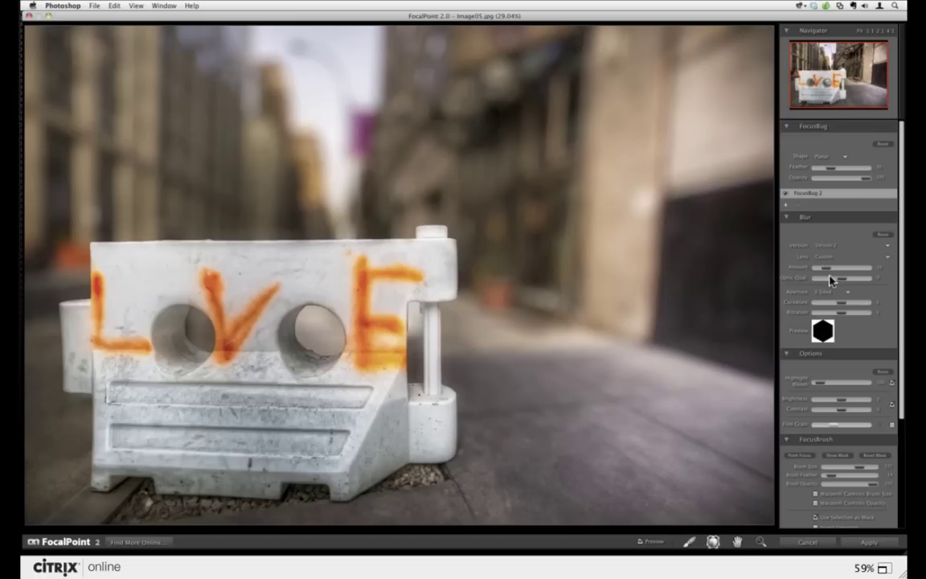
- Lower the background blur amount and partly restore focus inside the barrier's holes with the FocusBrush at reduced opacity
left_click_drag(831, 279, 841, 283)
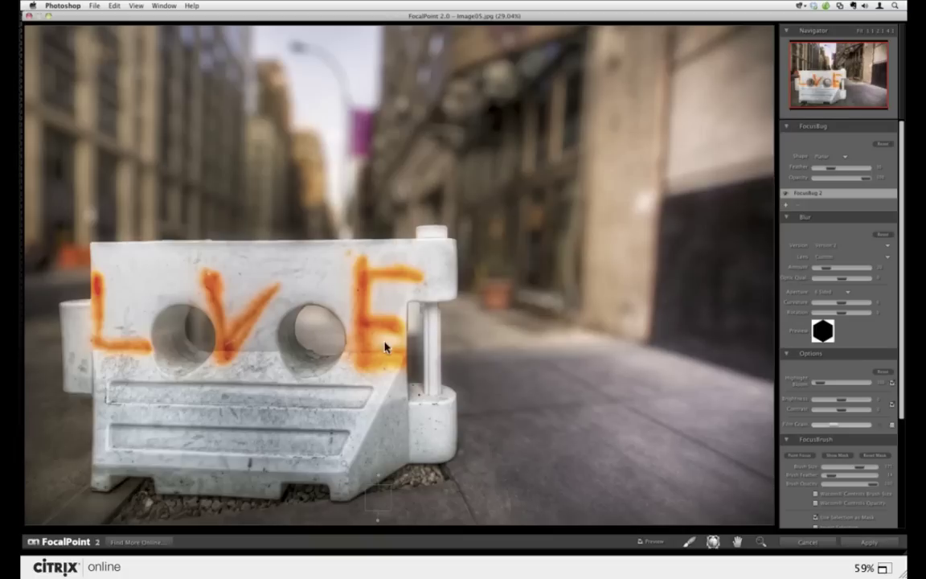
left_click(689, 539)
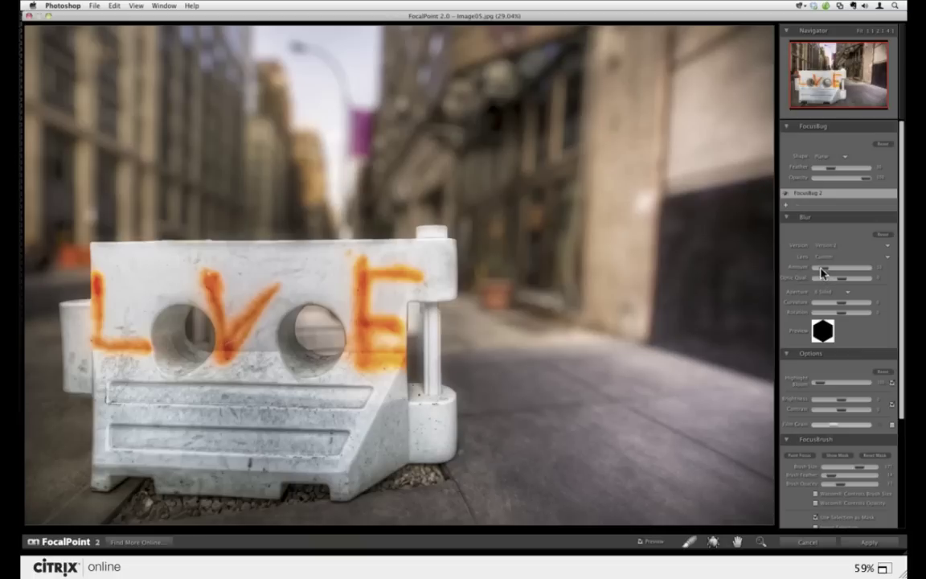
left_click_drag(822, 273, 814, 271)
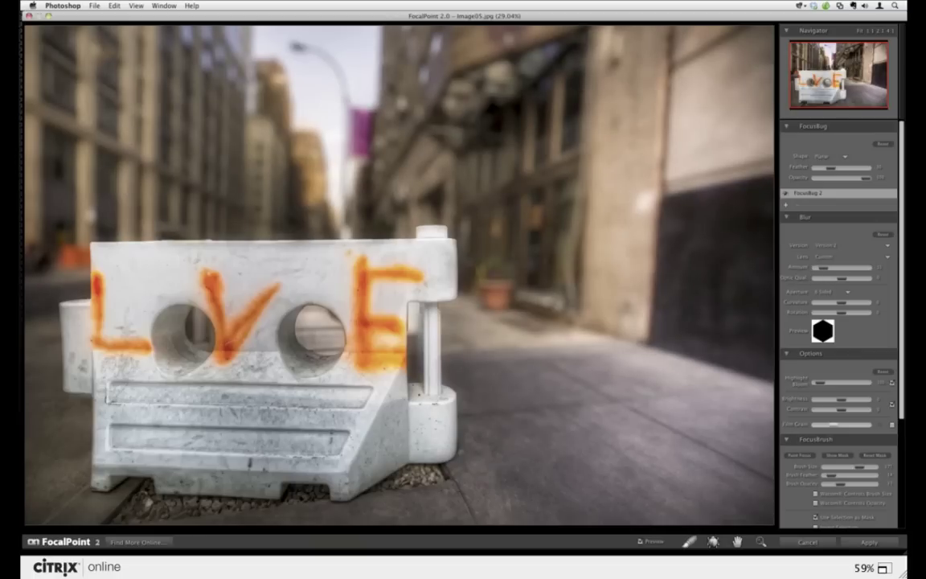
- Settle on a light background blur amount, darken the blurred area with slightly more contrast, and compare it with the original
left_click_drag(826, 273, 815, 272)
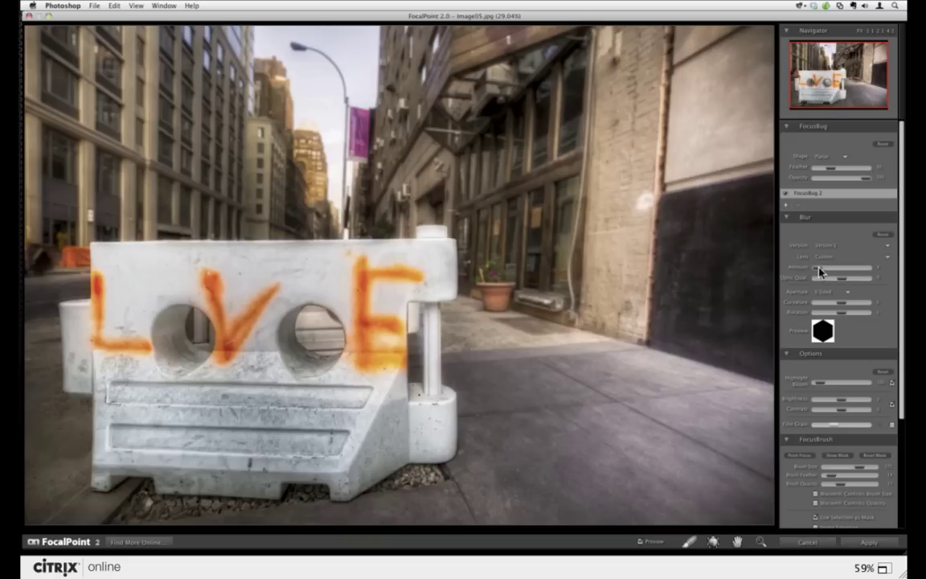
left_click_drag(822, 274, 824, 272)
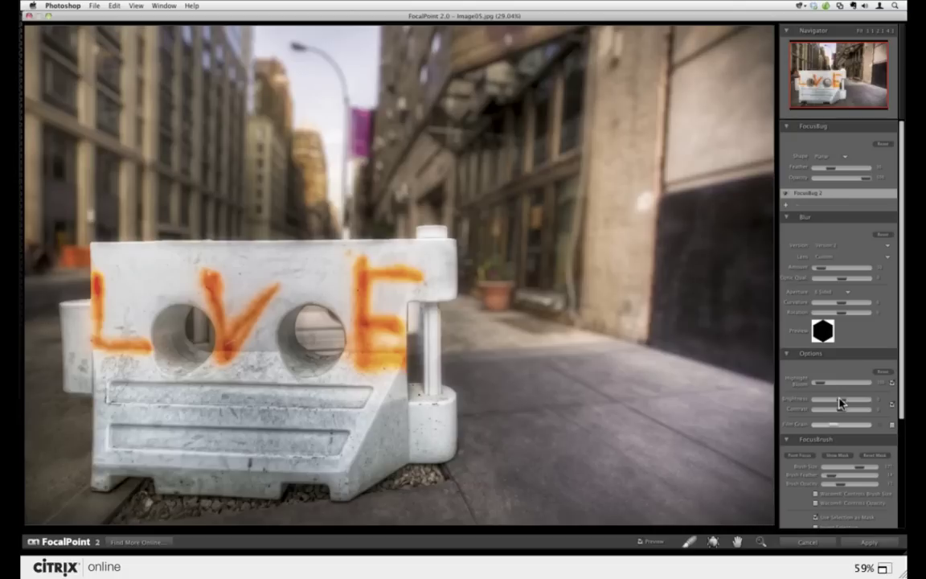
mouse_move(840, 403)
left_mouse_down()
mouse_move(823, 399)
mouse_move(845, 408)
left_mouse_up()
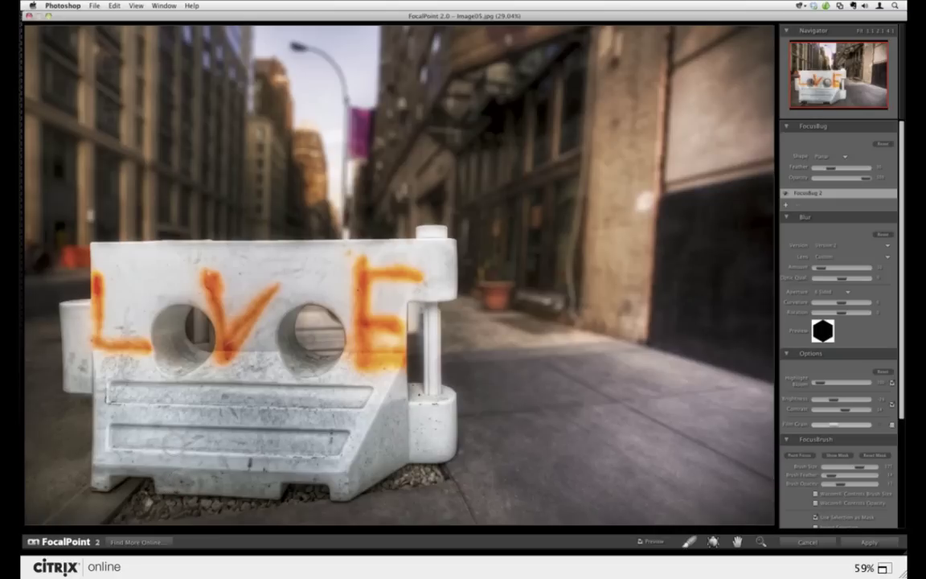
left_click(641, 543)
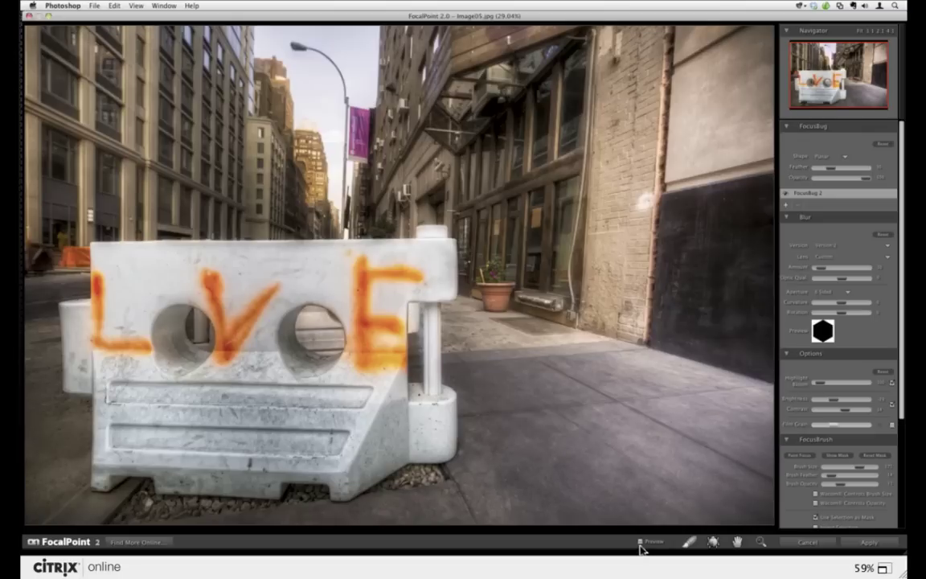
left_click(642, 542)
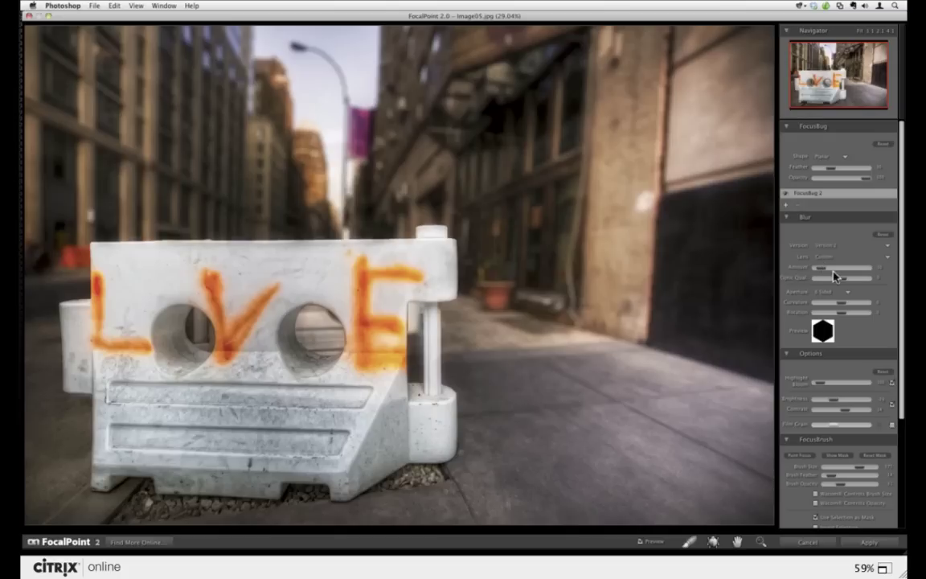
- Try a low optic quality, raise it above the default with slightly more blur, and compare the street with the original
left_click_drag(847, 285, 856, 292)
left_click_drag(850, 280, 819, 280)
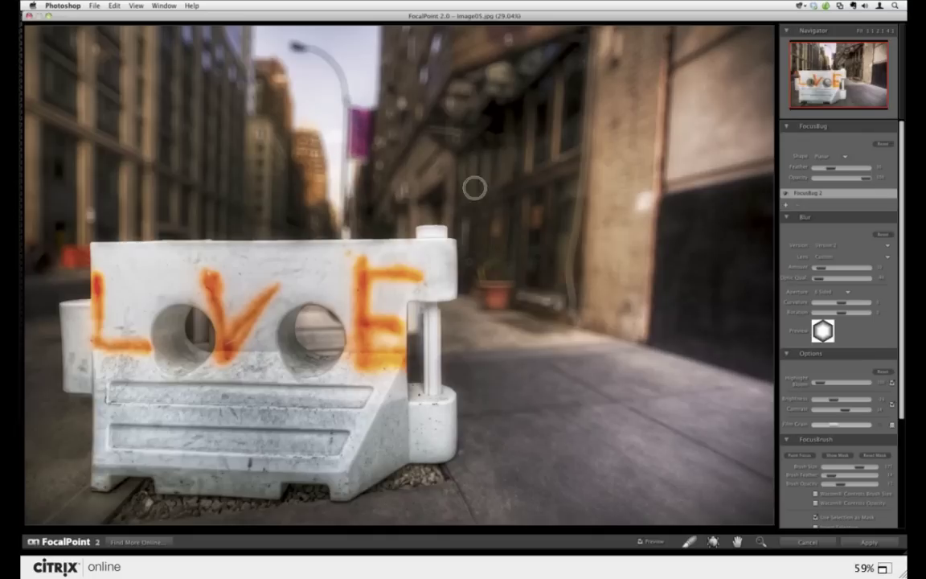
left_click_drag(819, 277, 849, 277)
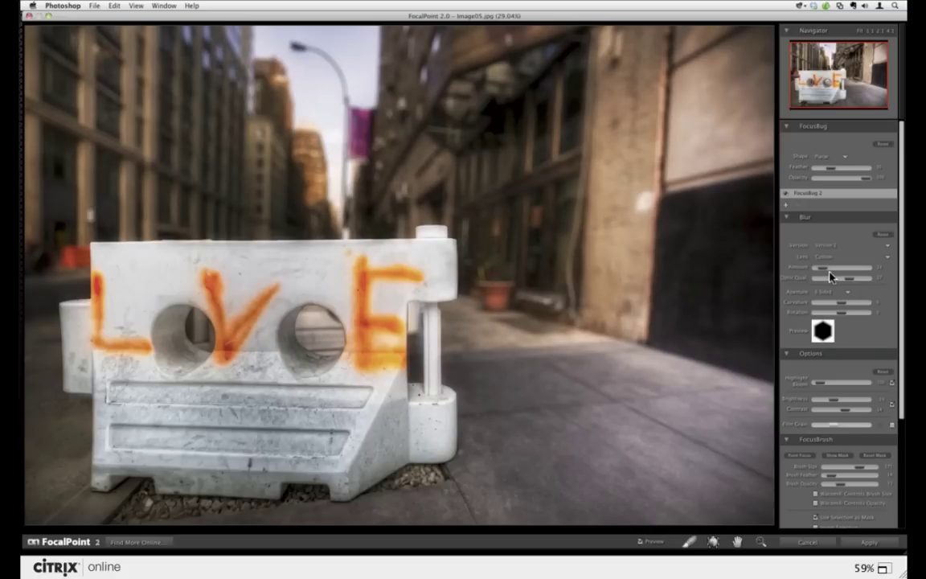
left_click_drag(830, 273, 838, 279)
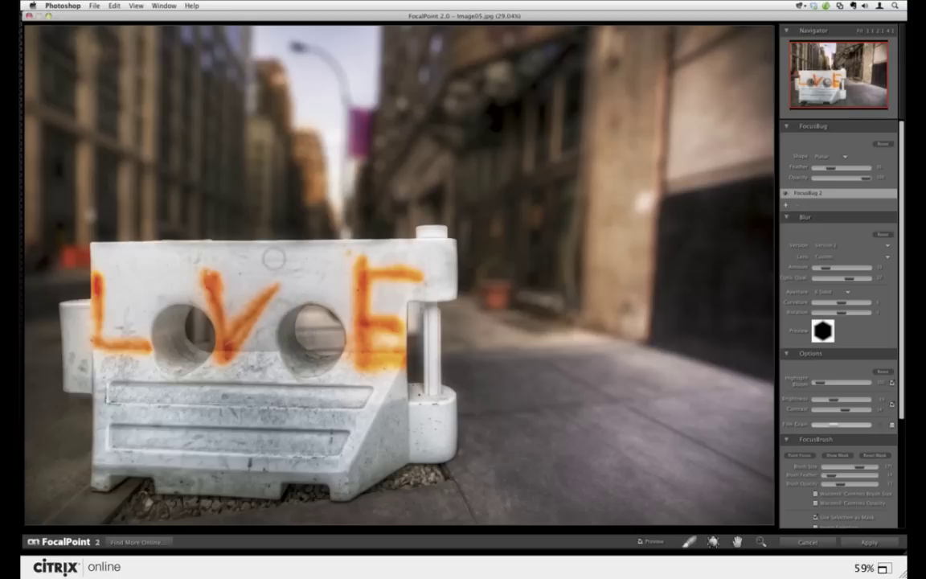
left_click(658, 543)
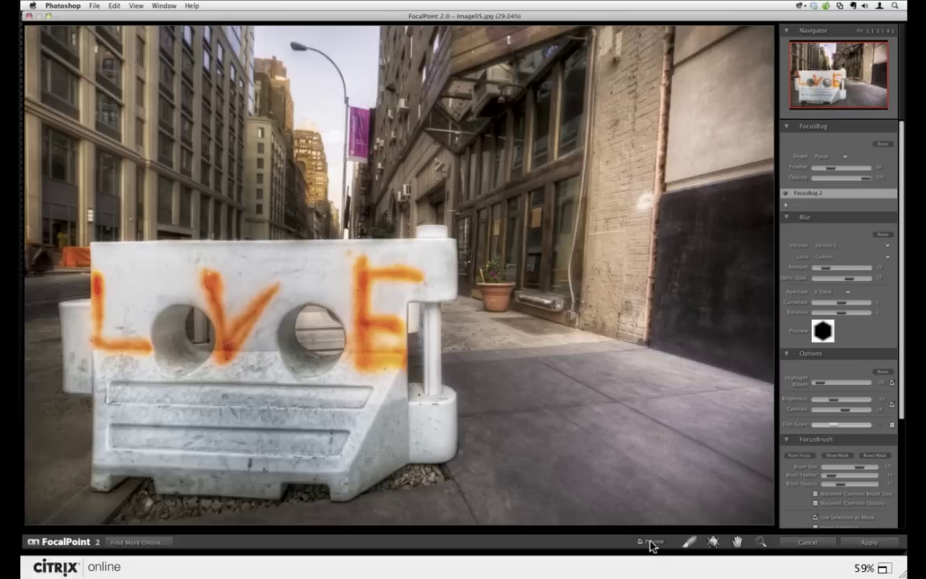
left_click(656, 539)
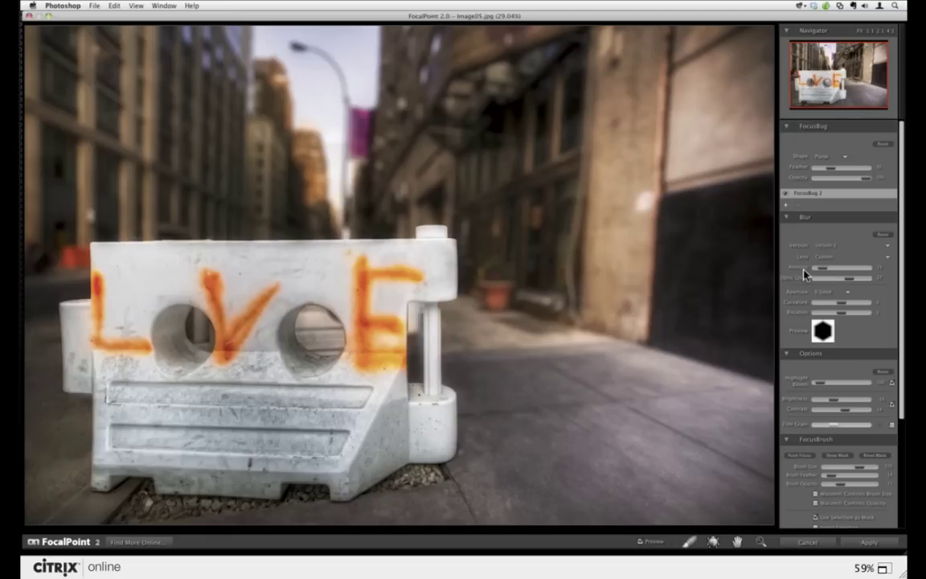
- Sweep the background blur amount from nearly none to the maximum and back to a light blur
left_click_drag(822, 268, 815, 274)
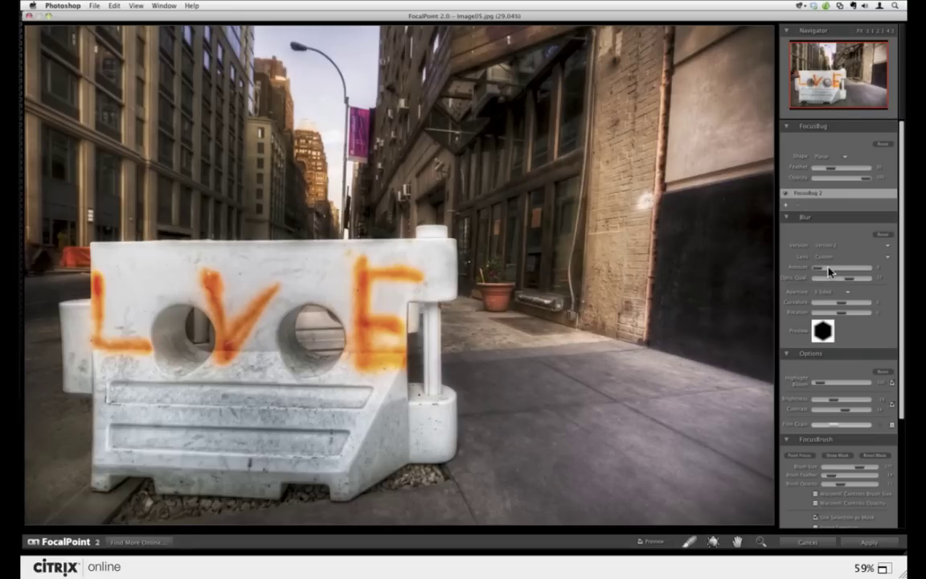
left_click_drag(819, 268, 854, 268)
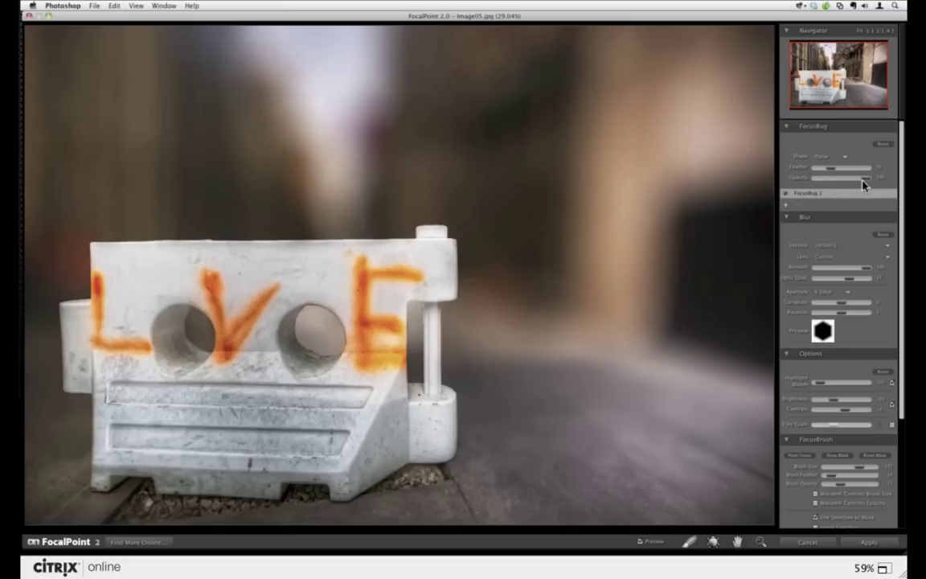
mouse_move(863, 184)
left_mouse_down()
mouse_move(832, 180)
mouse_move(872, 193)
left_mouse_up()
left_click_drag(866, 267, 822, 276)
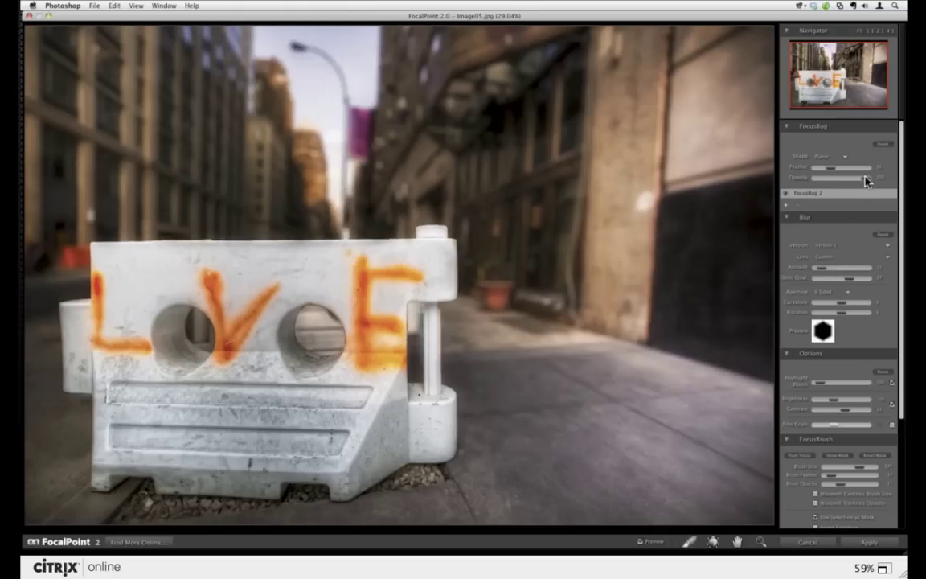
- Try a minimal FocusBug opacity, restore it to full, and inspect the focus mask around the barrier
left_click_drag(867, 181, 796, 185)
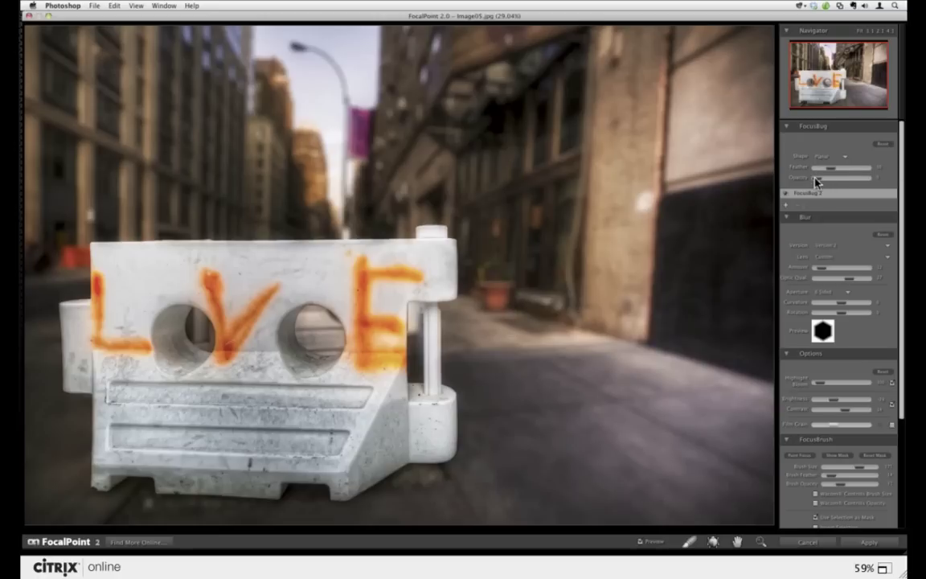
left_click(837, 456)
left_click_drag(818, 179, 886, 198)
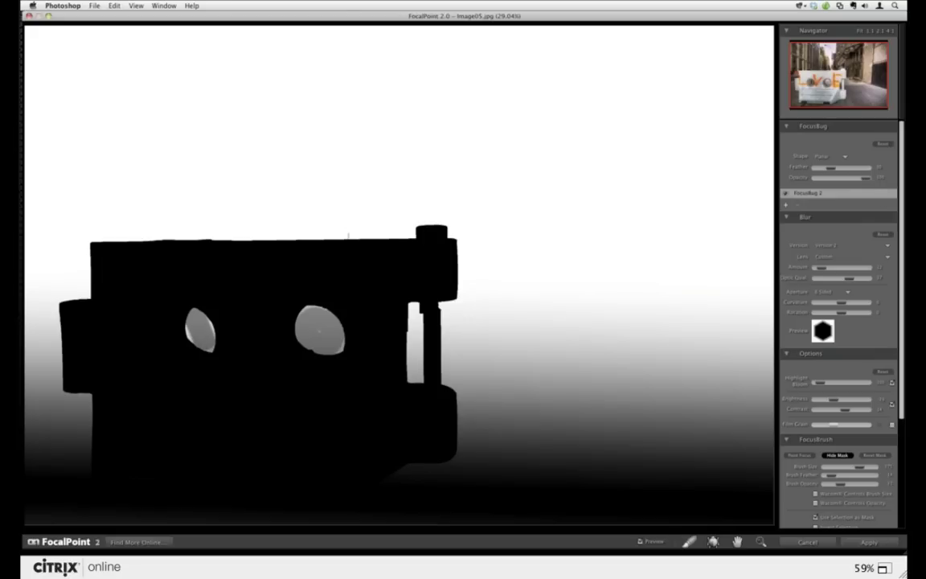
left_click(843, 456)
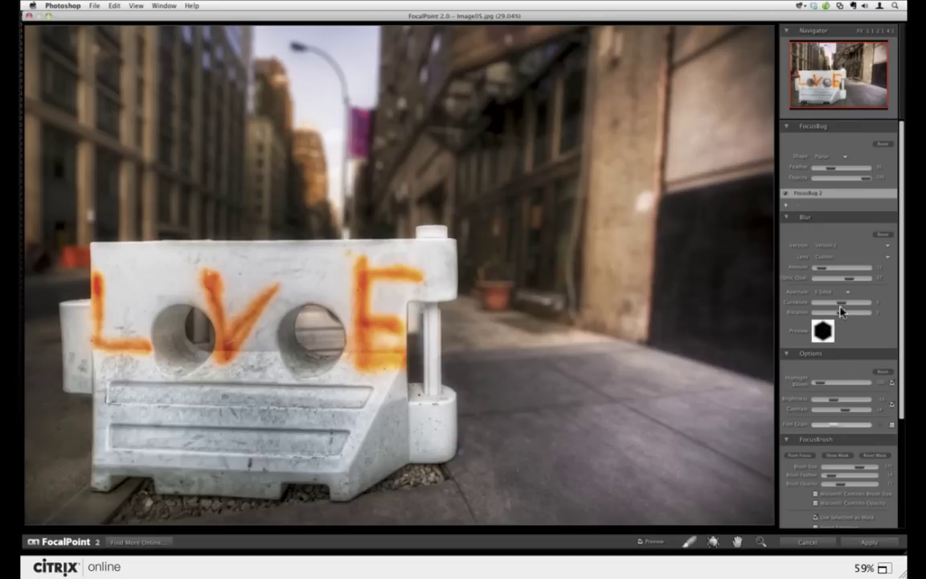
- Cancel the FocalPoint edit and close Image05.jpg without saving its changes
left_click(801, 545)
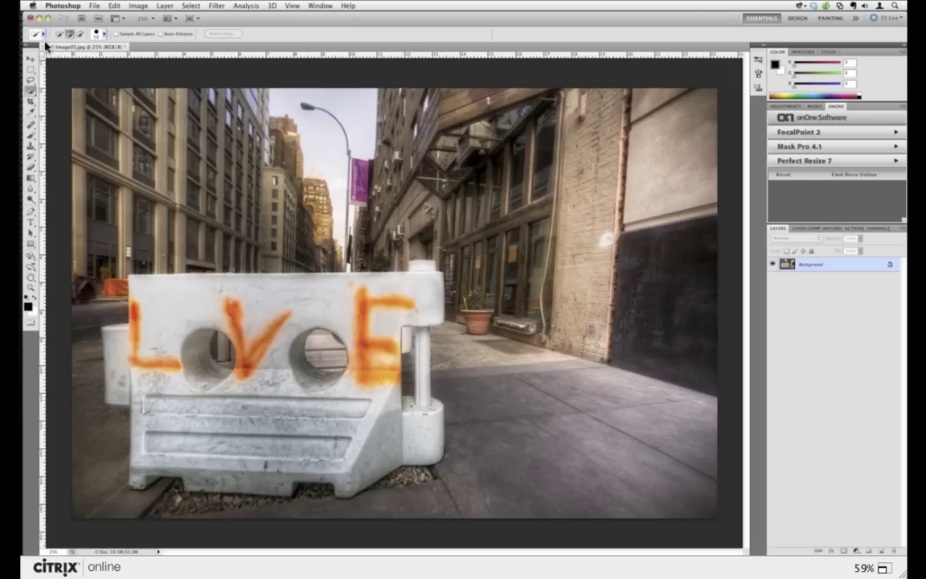
mouse_move(24, 211)
key("super+w")
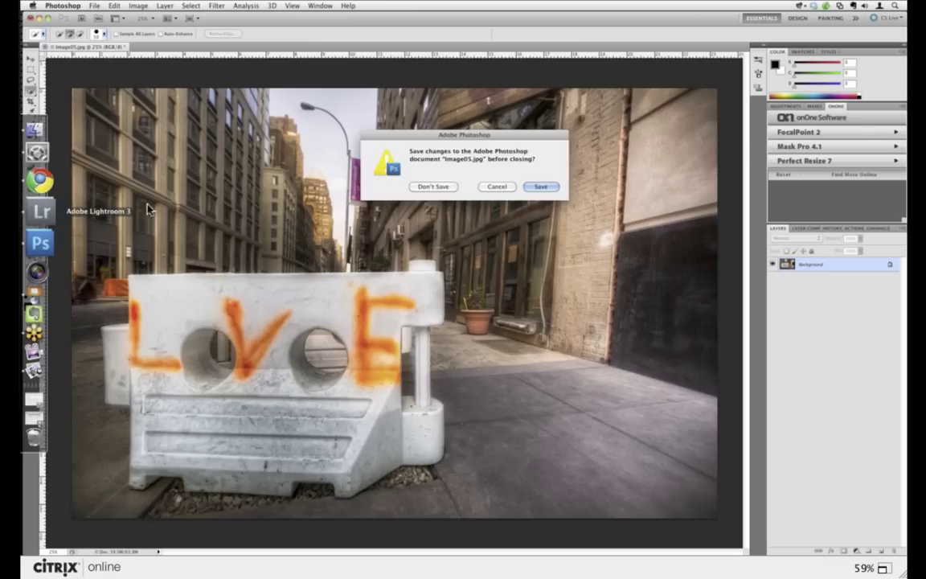
left_click(448, 190)
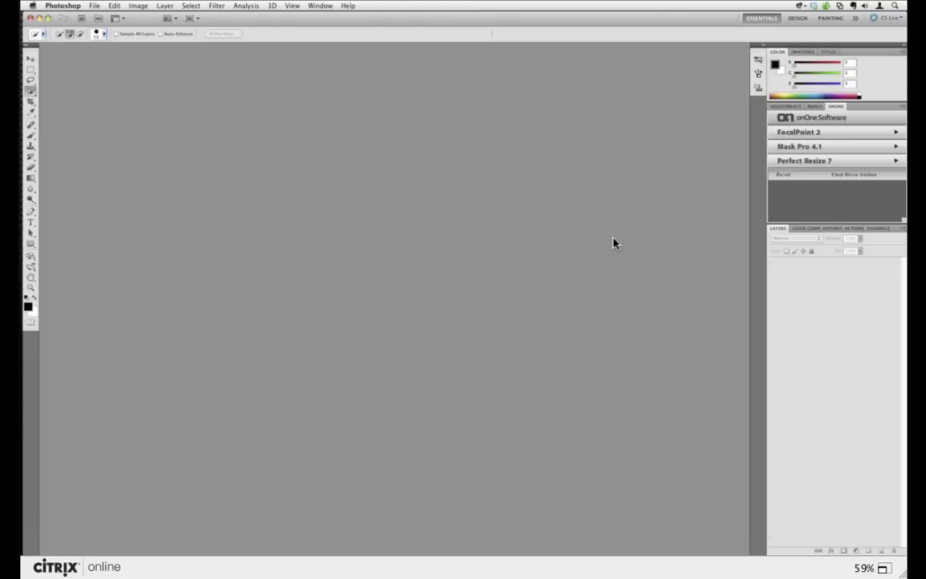
key("super+q")
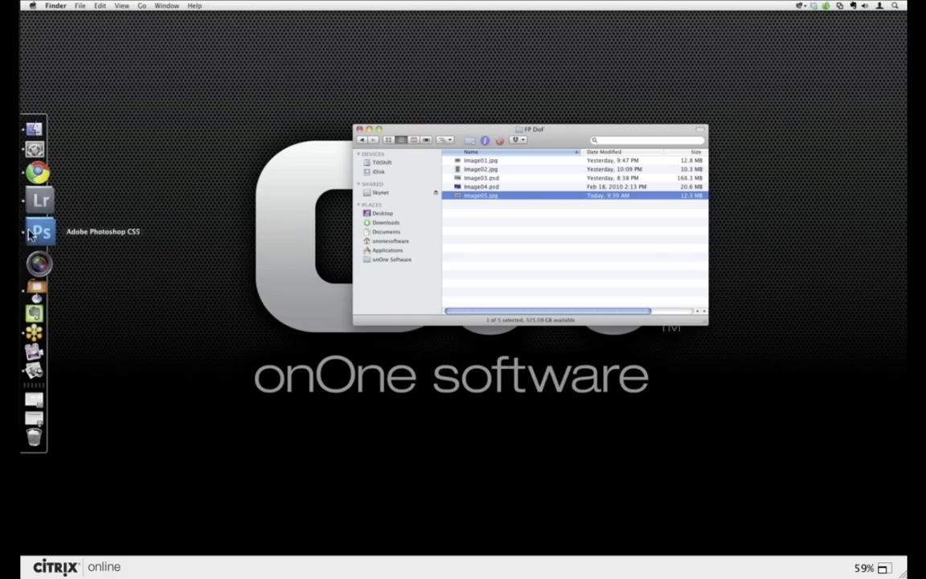
- Switch to Photoshop, load the Alpha 1 channel of Image04.psd as a selection, and launch FocalPoint 2
left_click(38, 232)
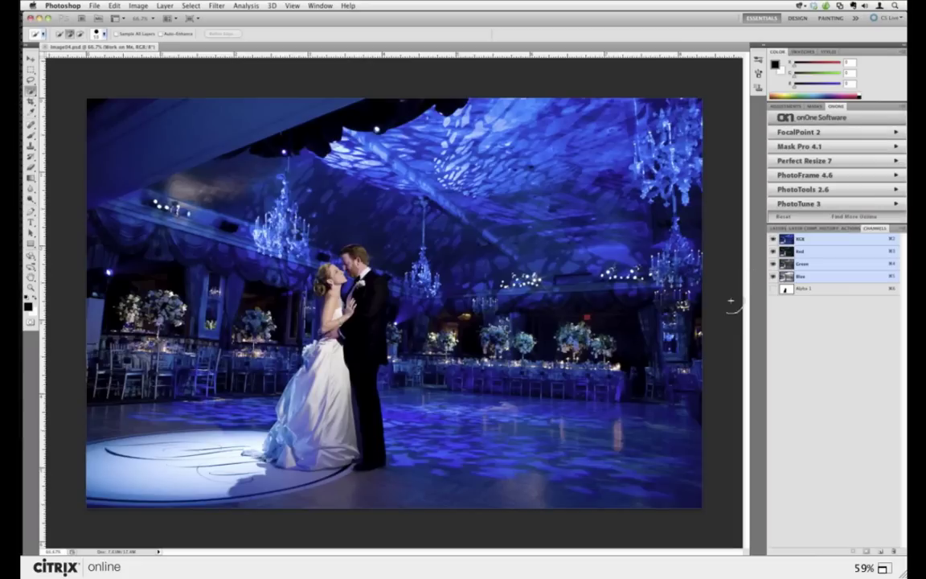
left_click(786, 289, "super")
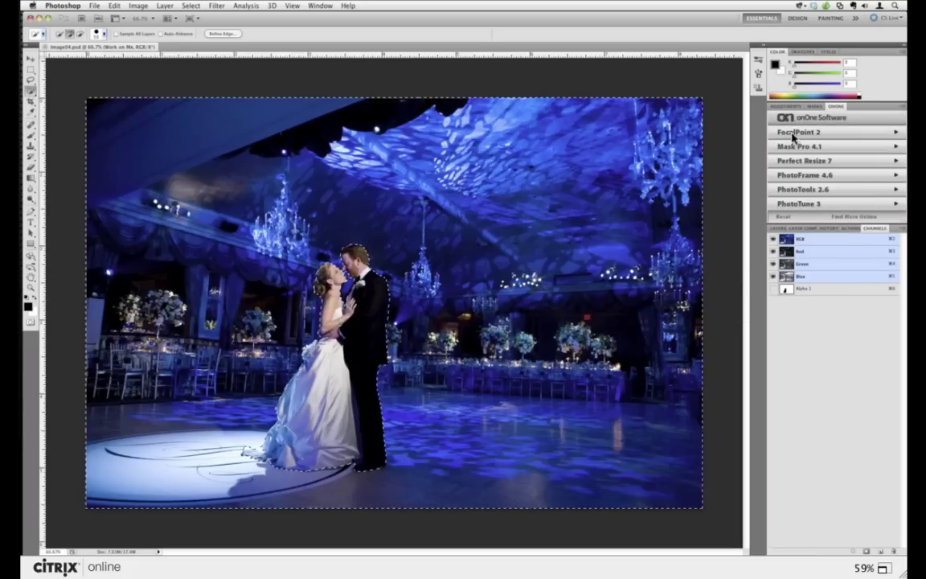
left_click(796, 134)
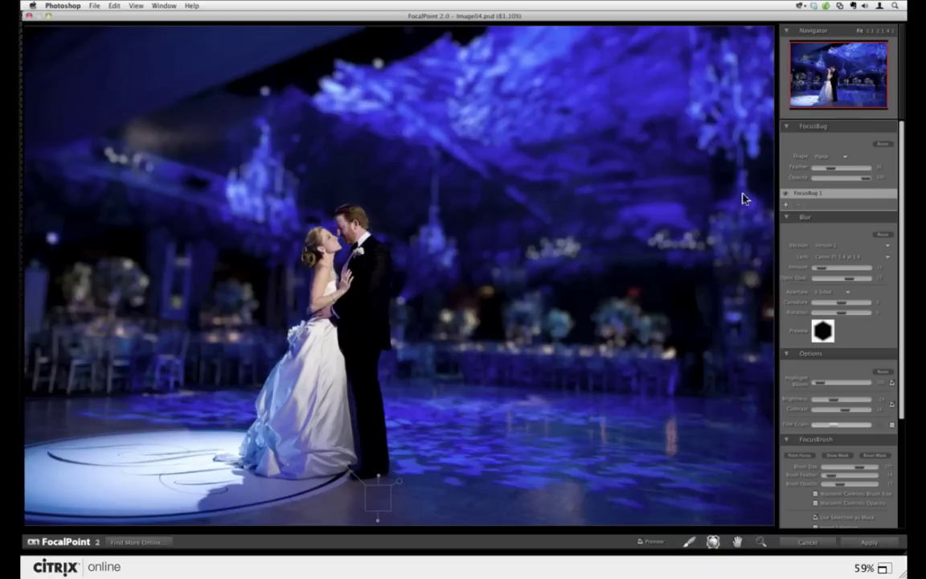
- Reset the FocalPoint settings and rotate and move the planar FocusBug to the couple's feet so the foreground floor stays sharp
left_click(118, 7)
left_click(118, 60)
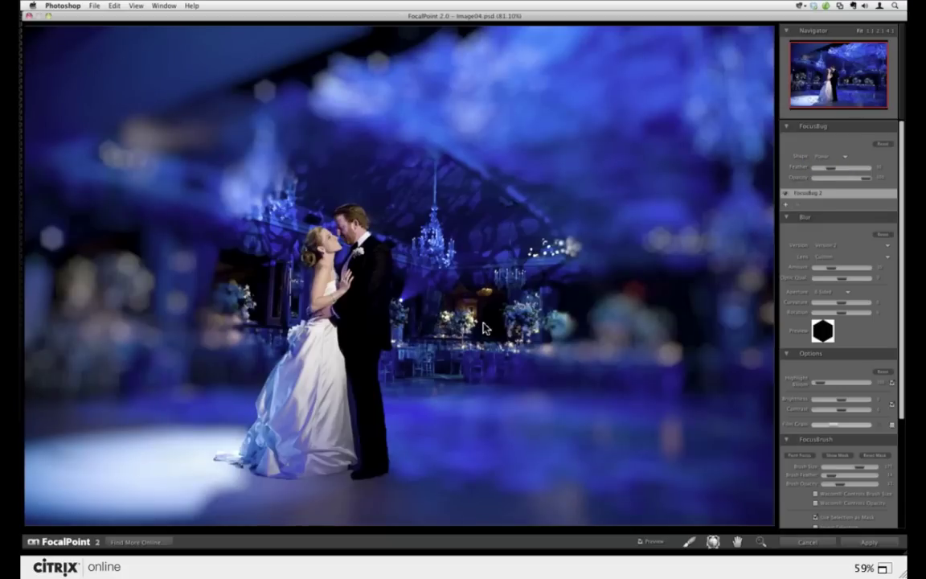
left_click(400, 275)
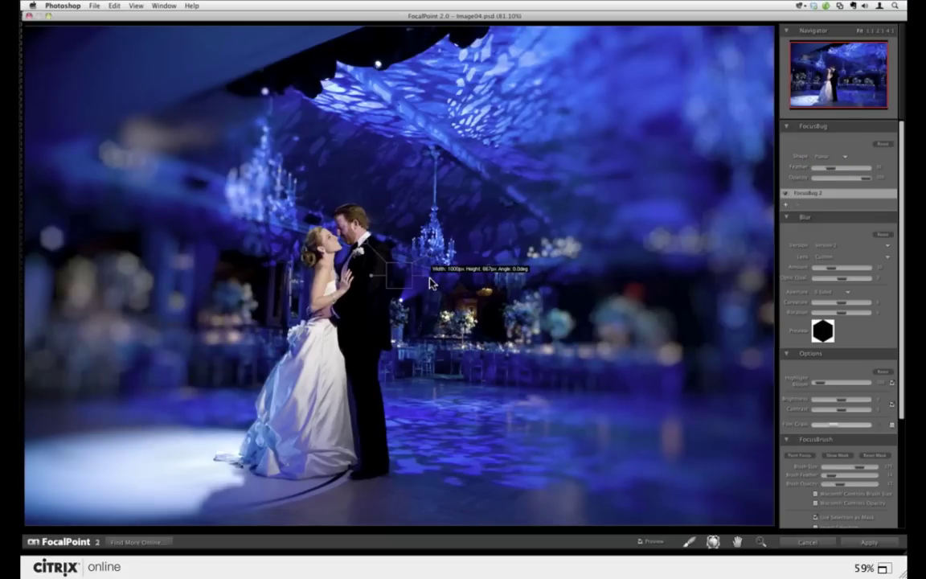
left_click_drag(432, 283, 403, 306)
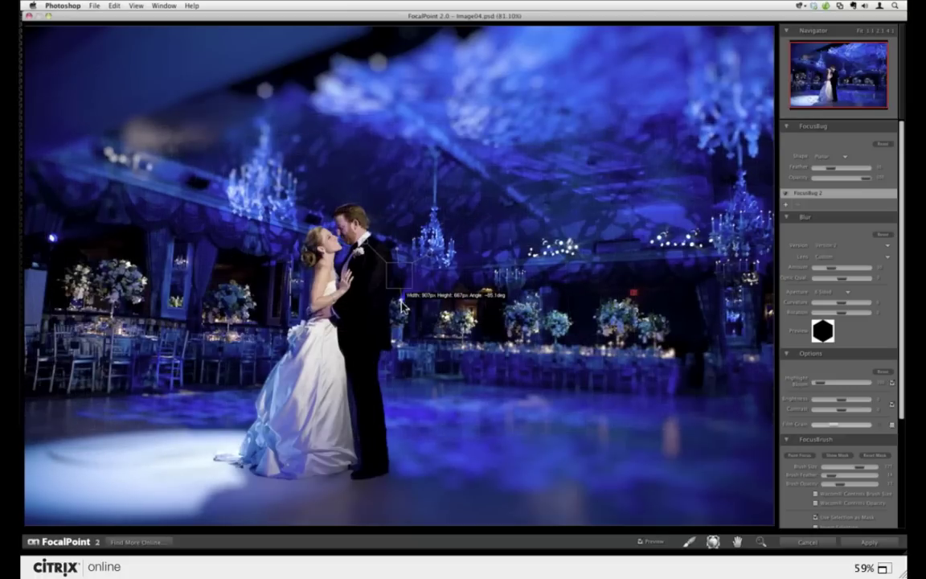
left_click_drag(402, 305, 358, 351)
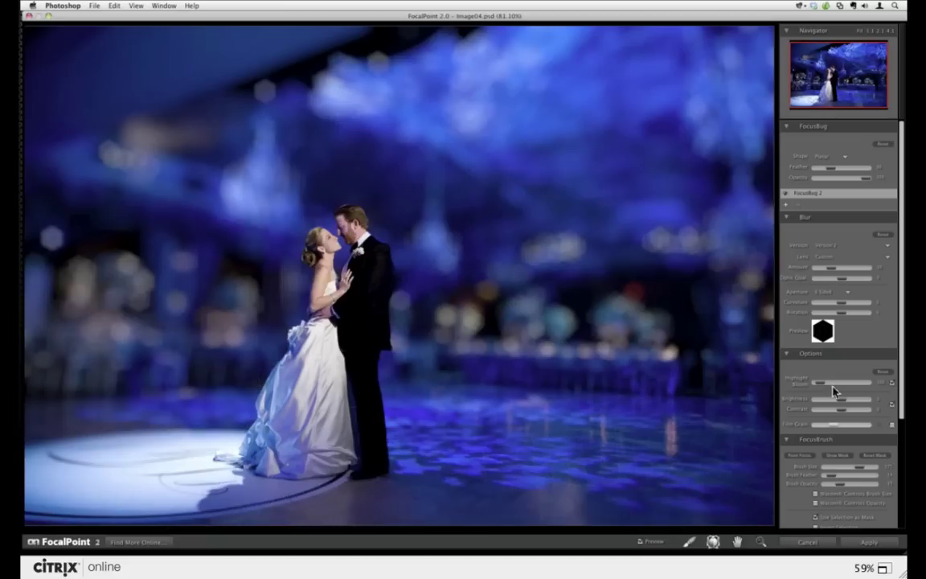
- Increase the highlight bloom and try a 3 Sided aperture with inward and outward curvature and a slight rotation
left_click(833, 386)
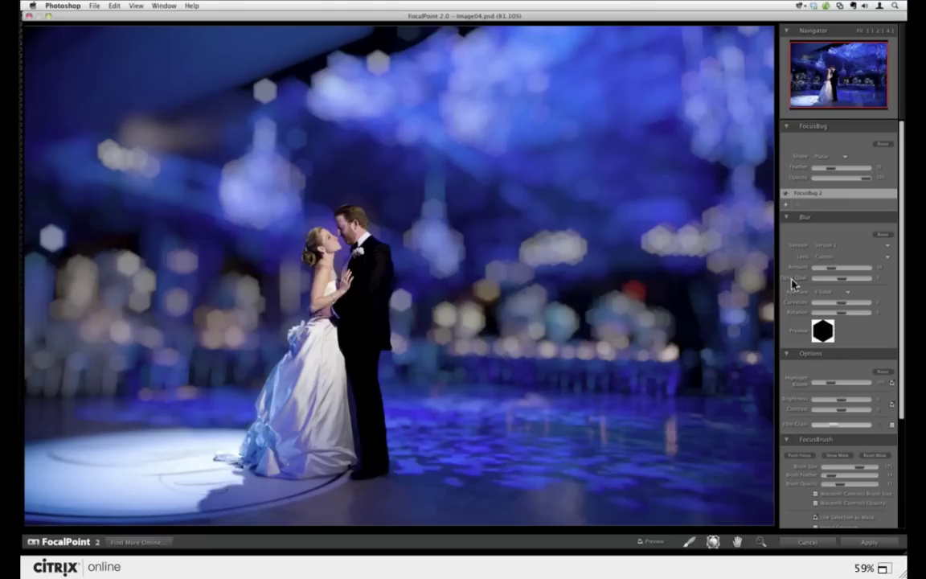
left_click(822, 294)
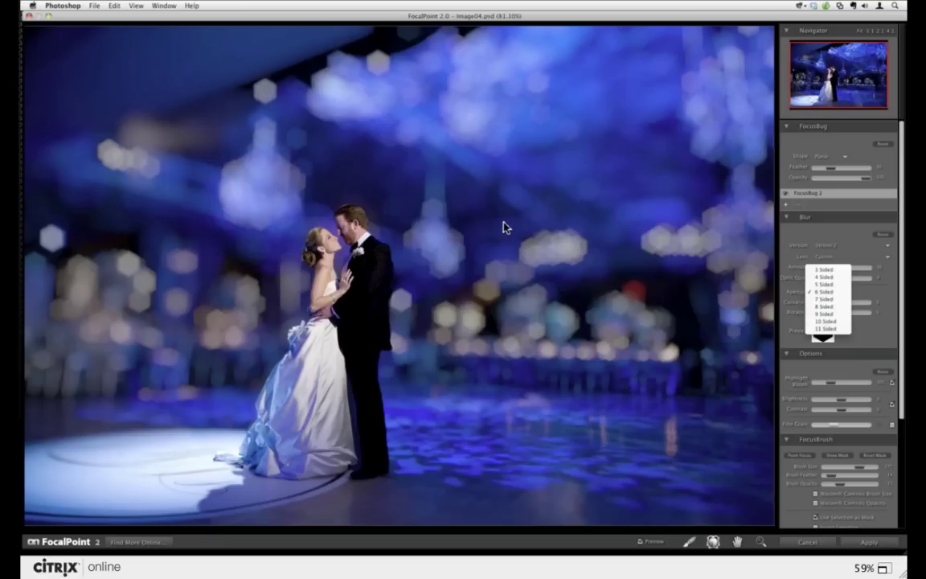
left_click(821, 270)
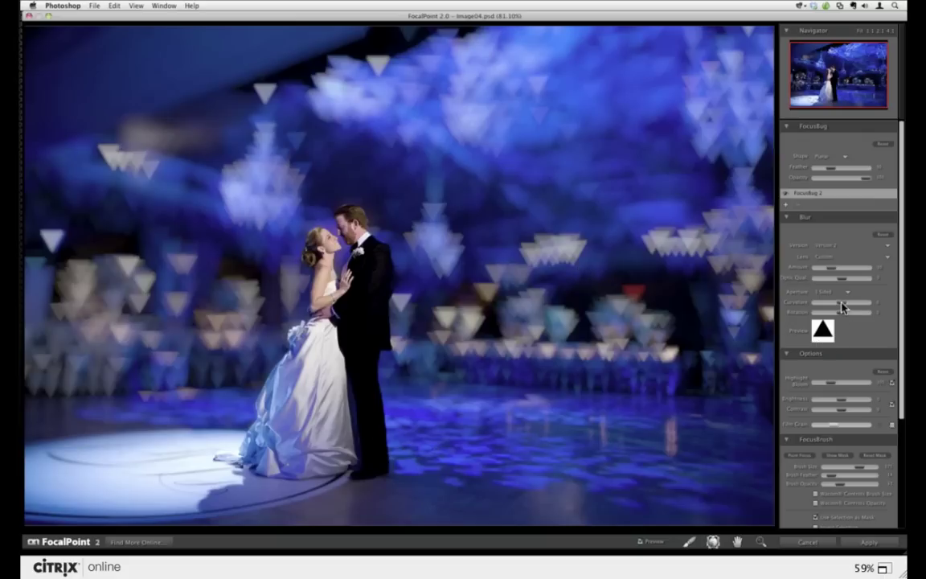
left_click_drag(841, 305, 823, 306)
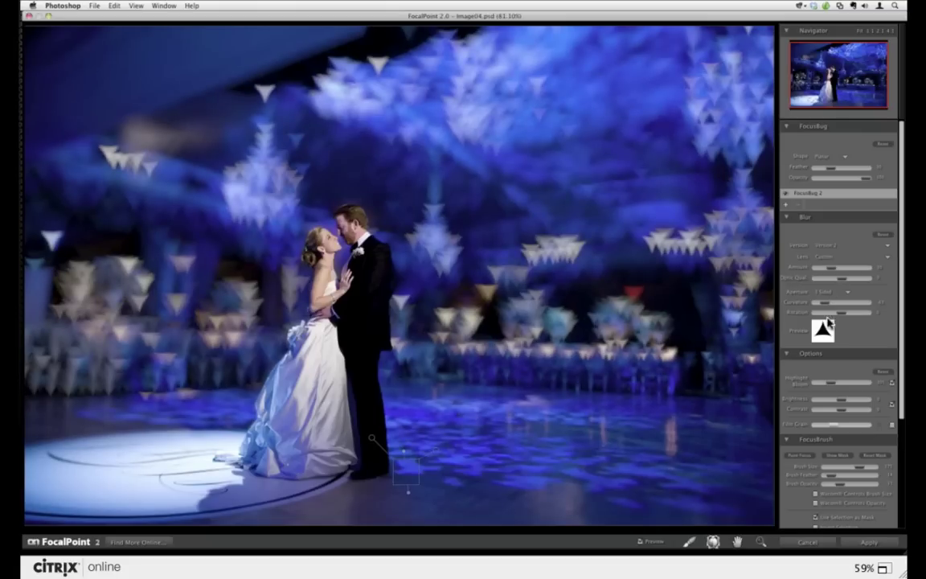
left_click_drag(841, 312, 859, 307)
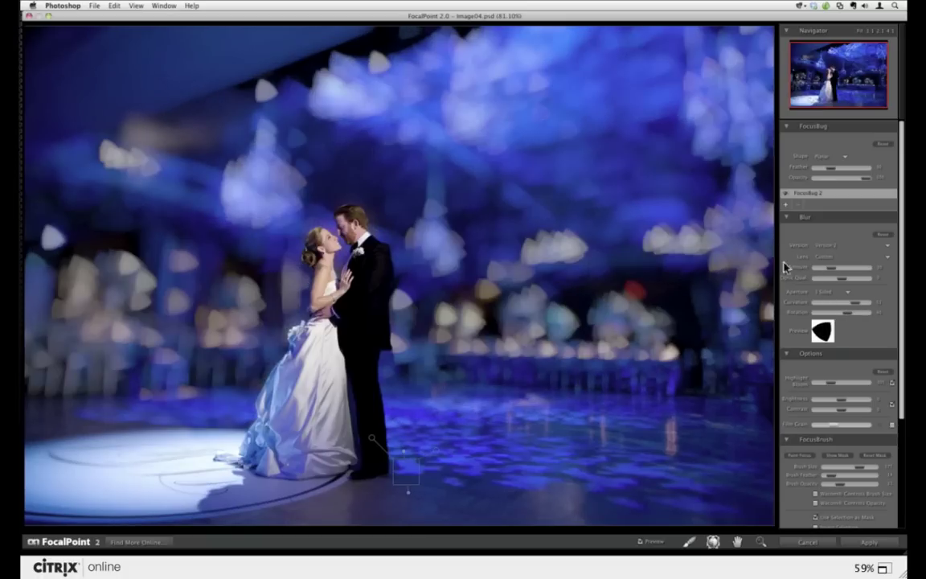
- Set the aperture to 8 Sided and lower its curvature to the minimum for star-shaped highlights
left_click(826, 292)
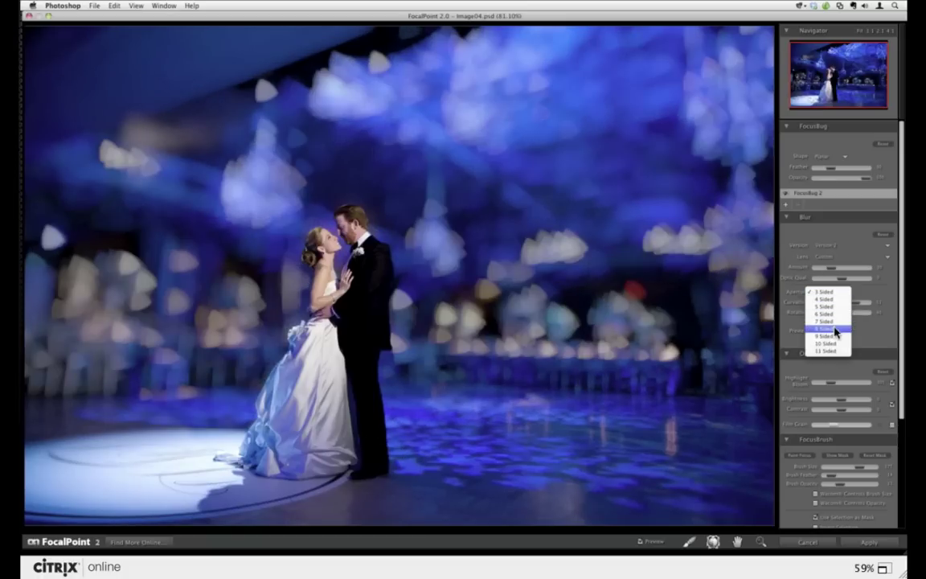
left_click(836, 331)
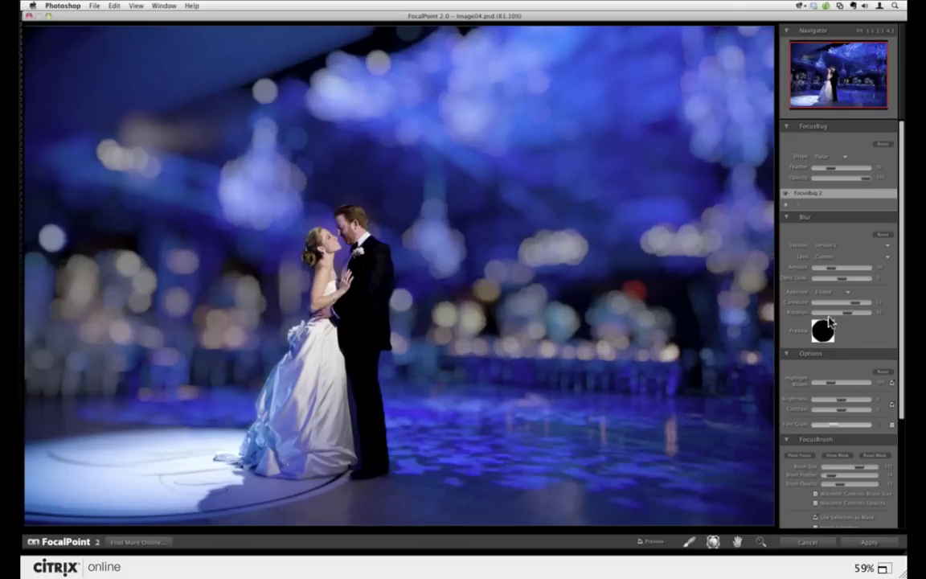
left_click_drag(854, 305, 864, 309)
left_click_drag(855, 304, 818, 309)
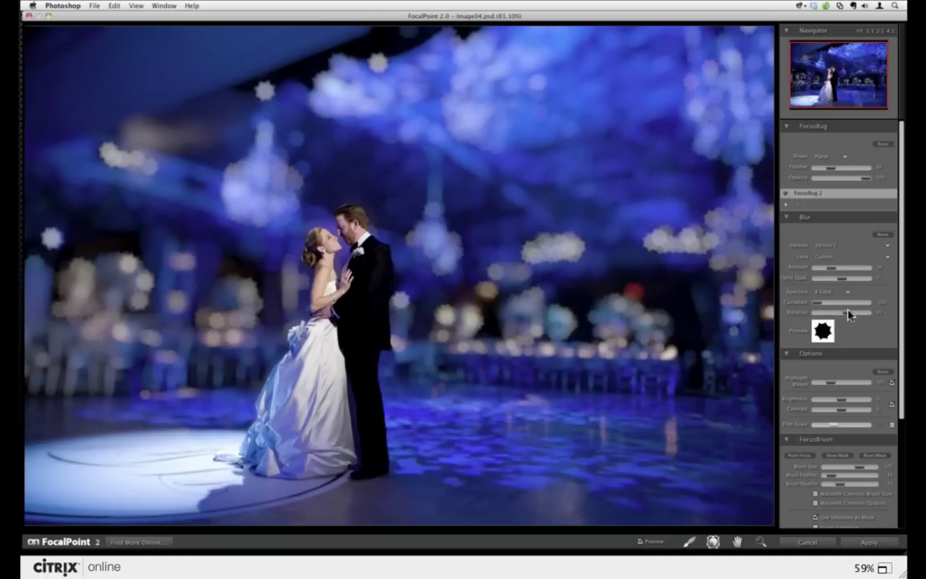
- Switch the aperture to 3 Sided, raise its curvature for outward-curved sides, and rotate the triangular highlights
left_click_drag(850, 315, 845, 314)
left_click(828, 291)
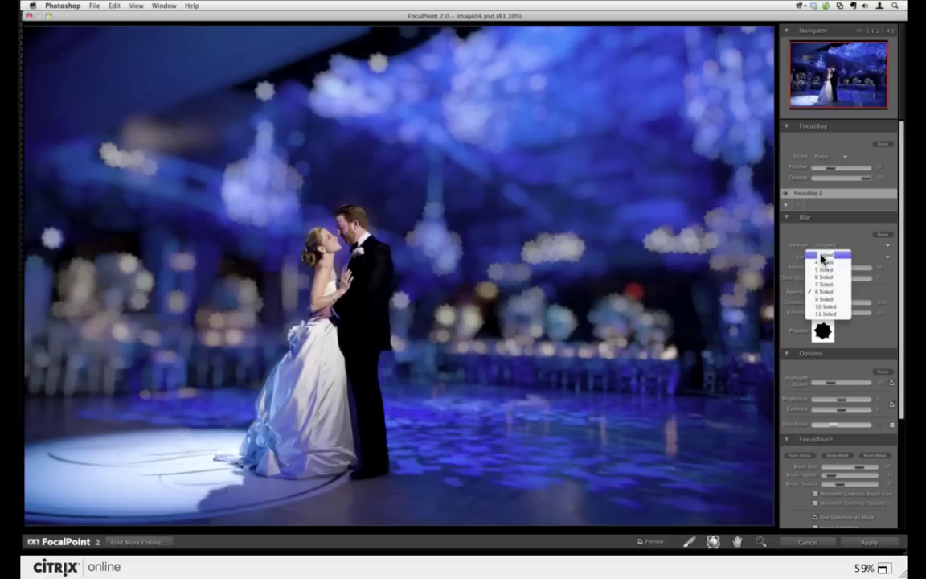
left_click(824, 269)
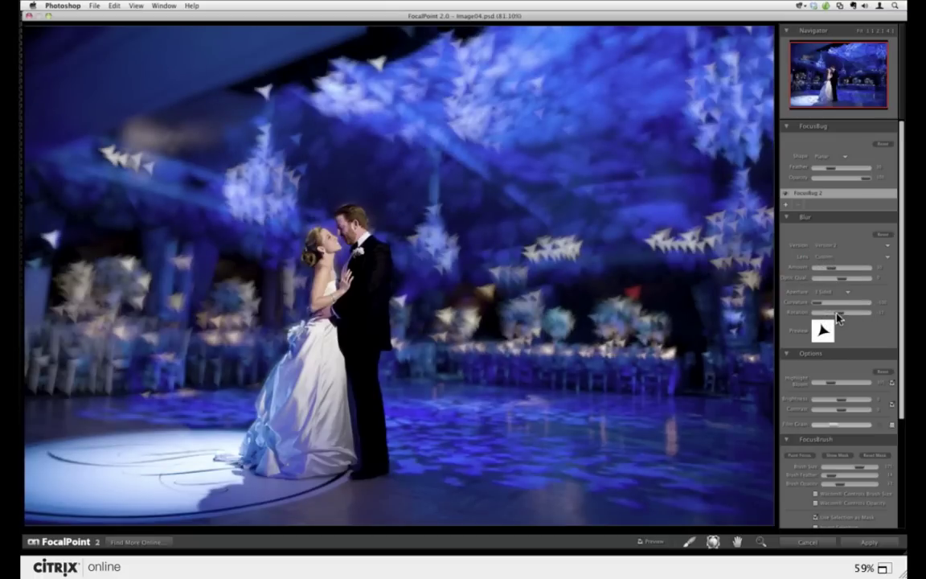
left_click_drag(840, 313, 845, 320)
left_click_drag(842, 317, 844, 320)
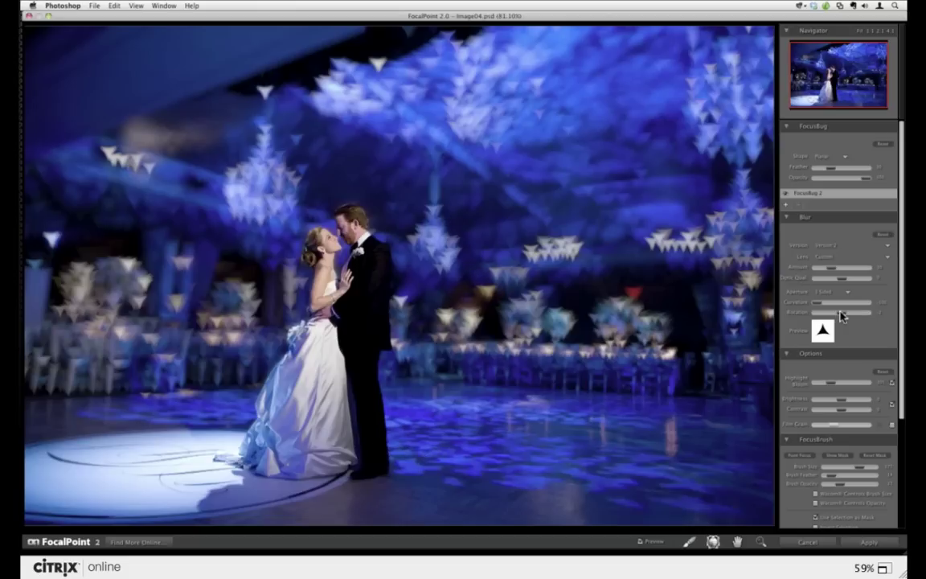
left_click_drag(840, 316, 834, 317)
left_click_drag(821, 311, 837, 320)
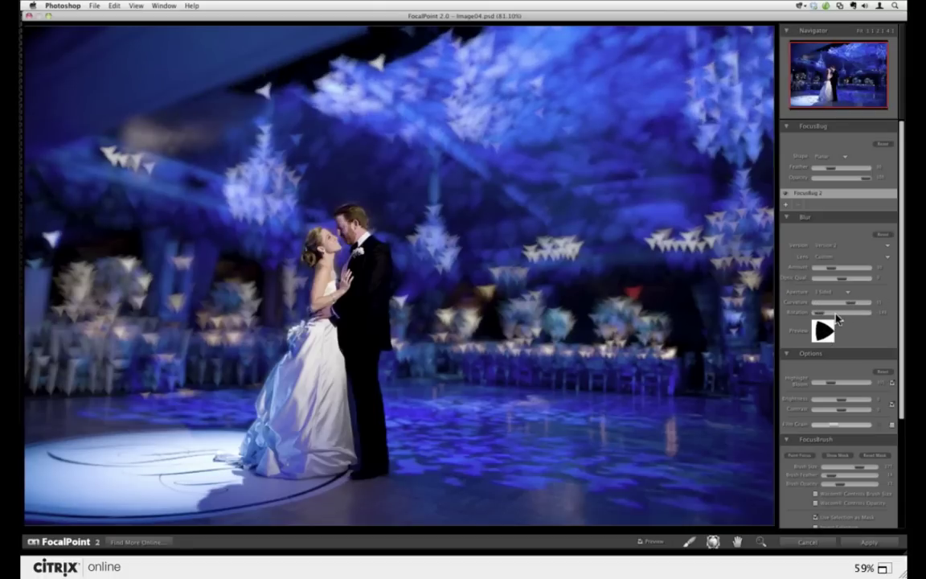
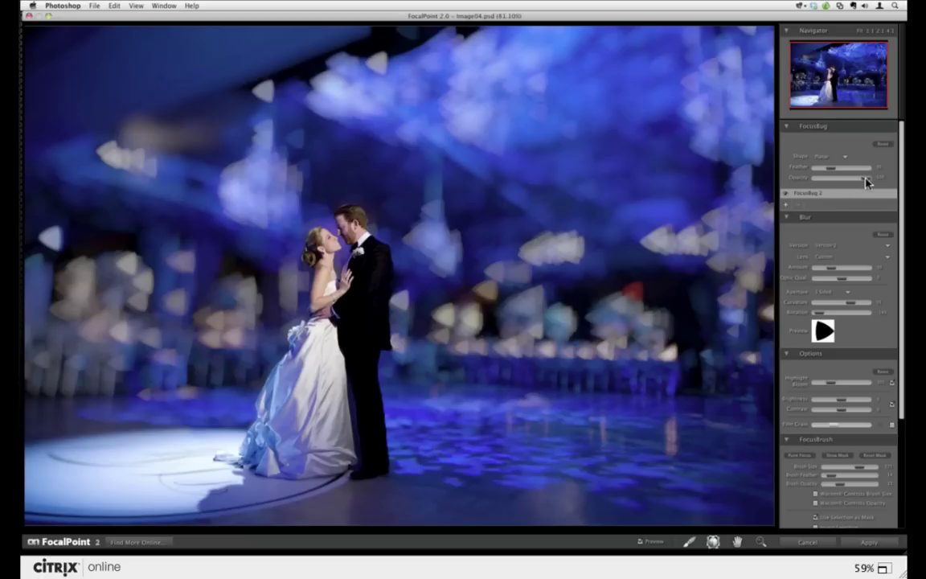
- Lower the FocusBug opacity to 0 to blur the dance floor, try about half strength, and return it to 100
left_click_drag(862, 178, 822, 199)
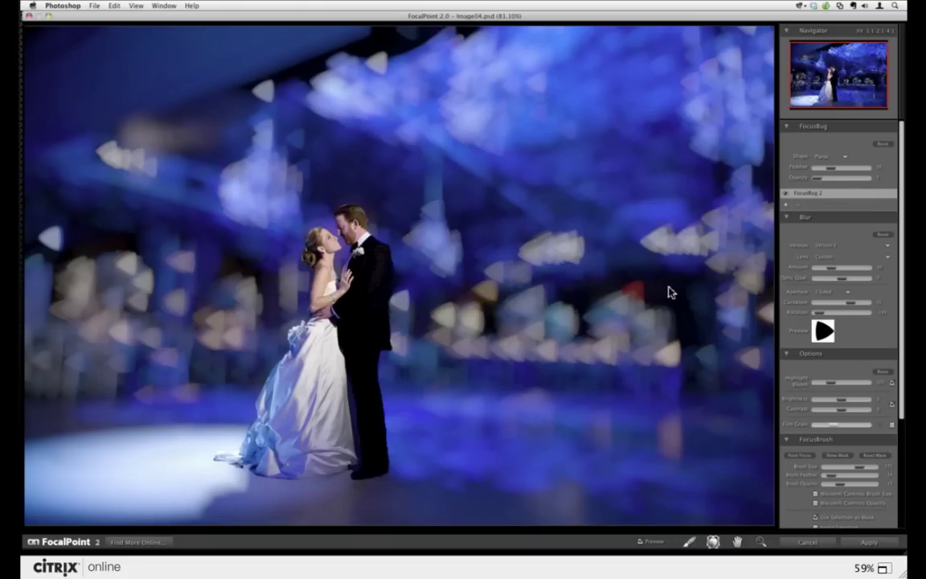
left_click_drag(826, 179, 840, 179)
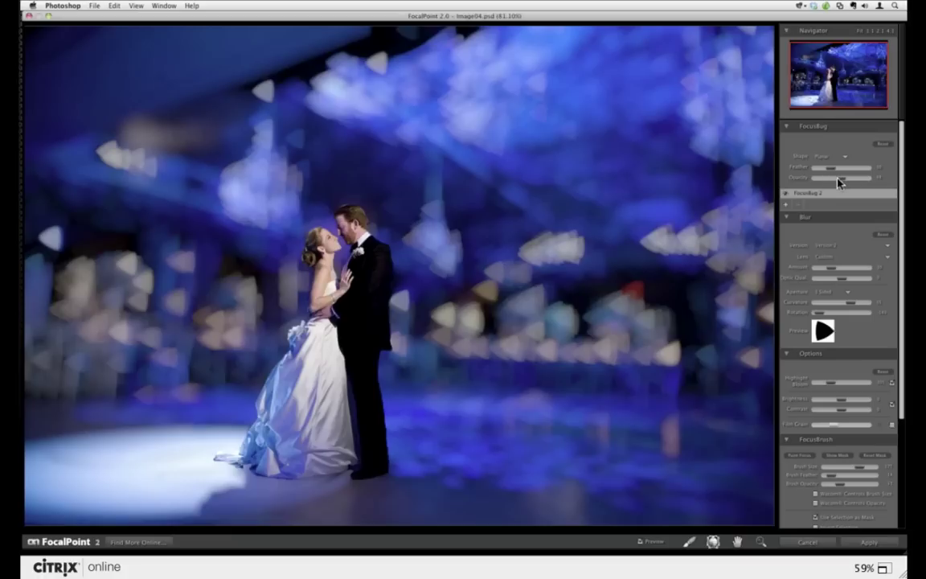
left_click_drag(840, 180, 866, 178)
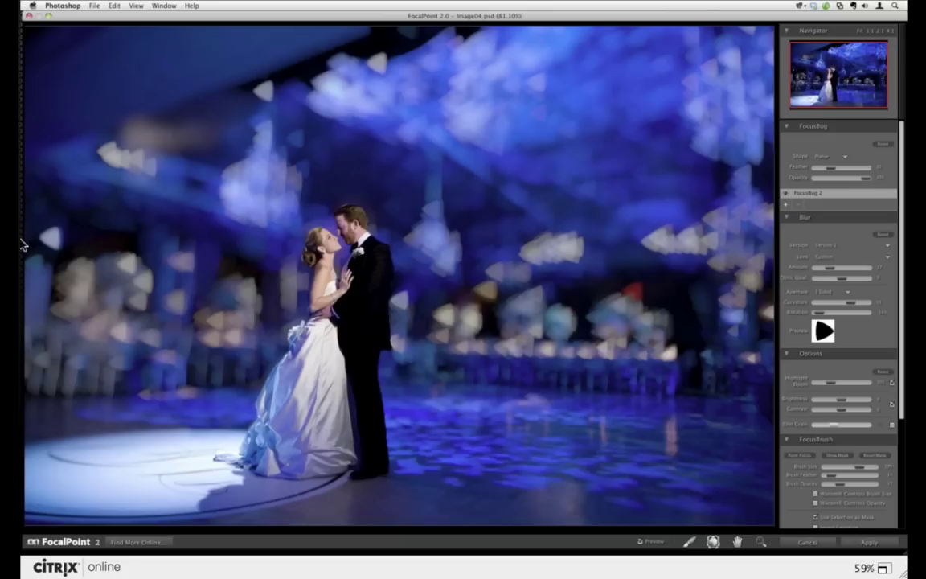
- Switch to Chrome and open the My Gear page of the bookmarked photography blog
mouse_move(22, 220)
left_click(36, 189)
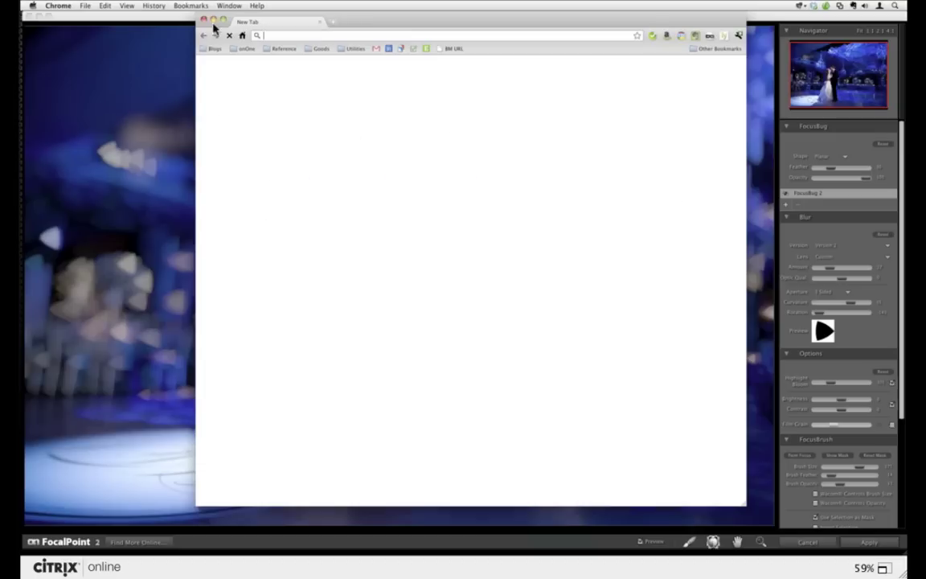
left_click(214, 49)
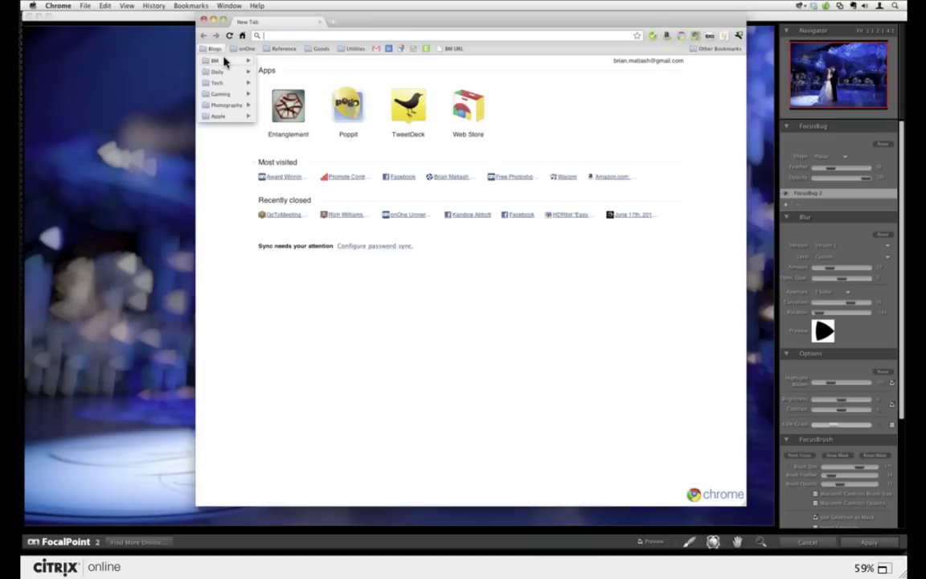
left_click(266, 62)
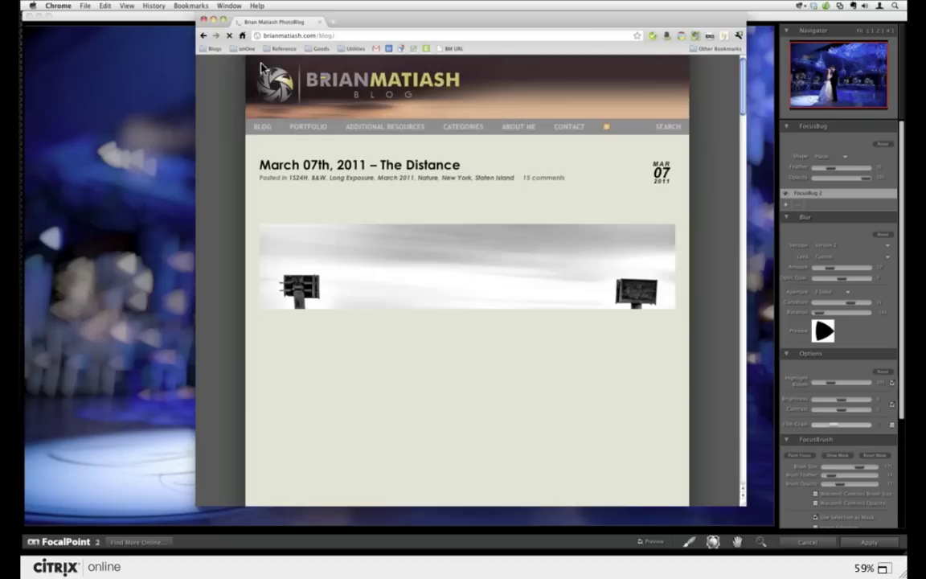
mouse_move(378, 126)
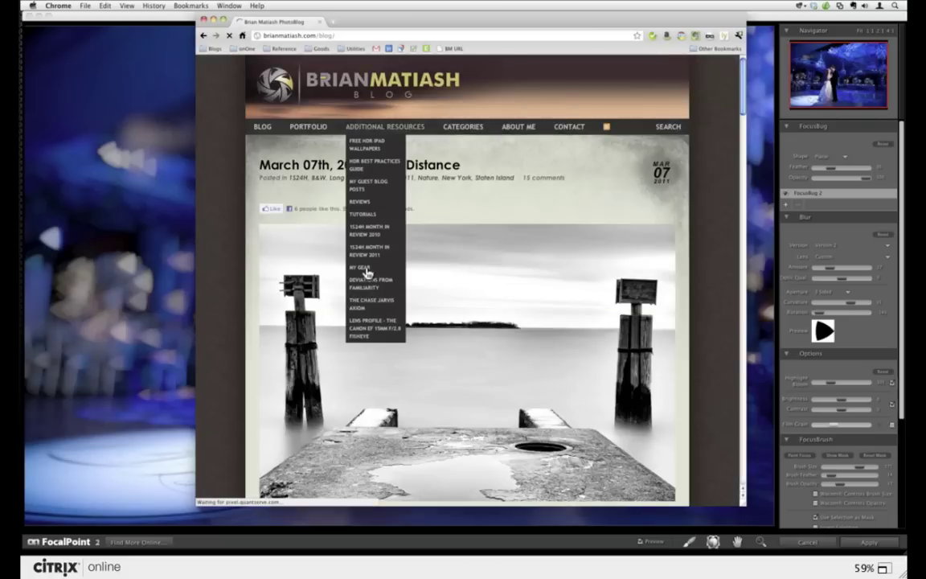
left_click(365, 270)
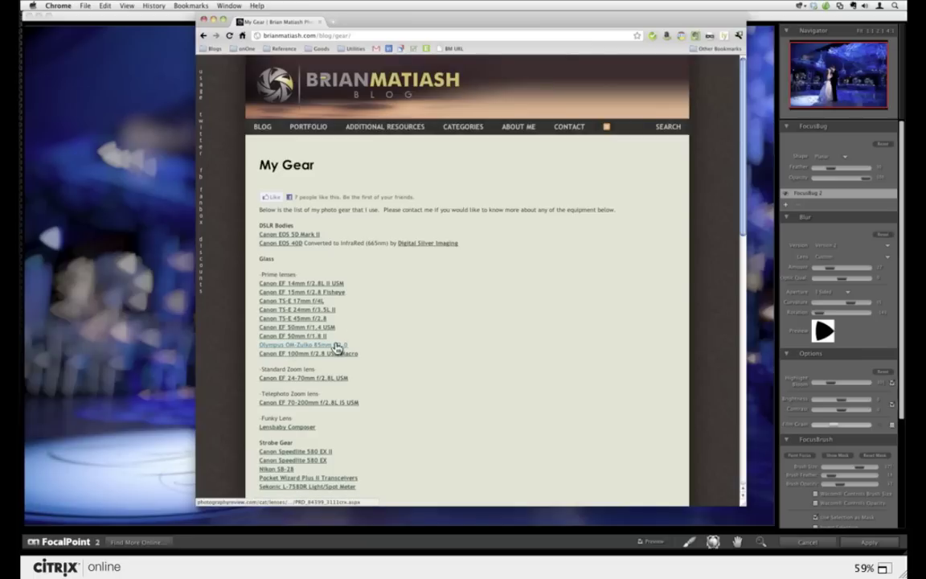
- View the review page for the Olympus OM-Zuiko 85mm f2.0 lens and close the browser to return to FocalPoint
left_click(337, 348)
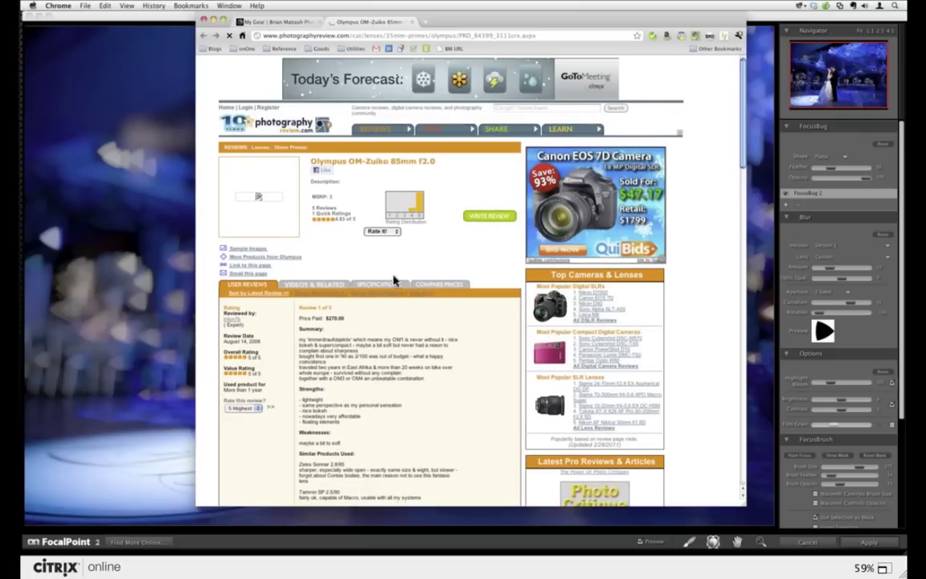
scroll(394, 279, "down", 1)
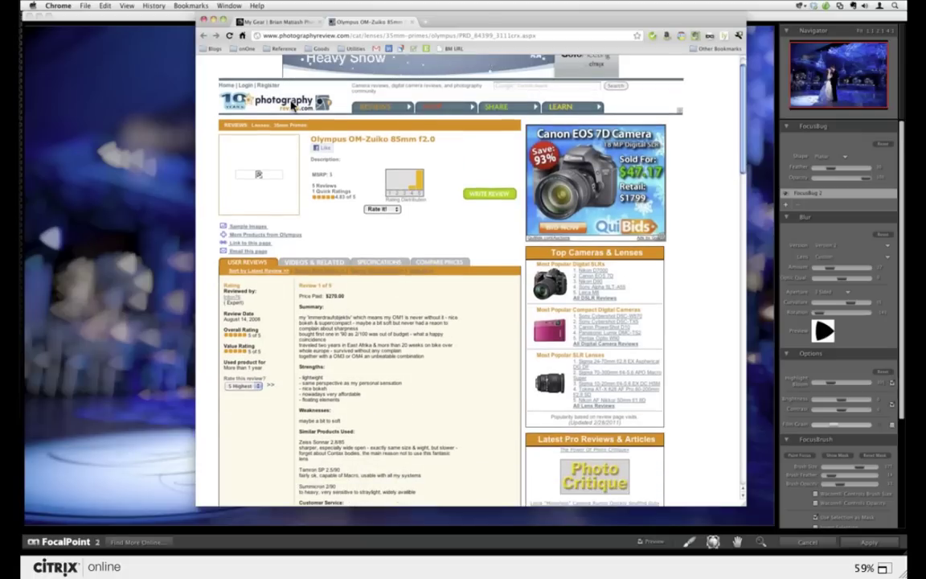
left_click(412, 22)
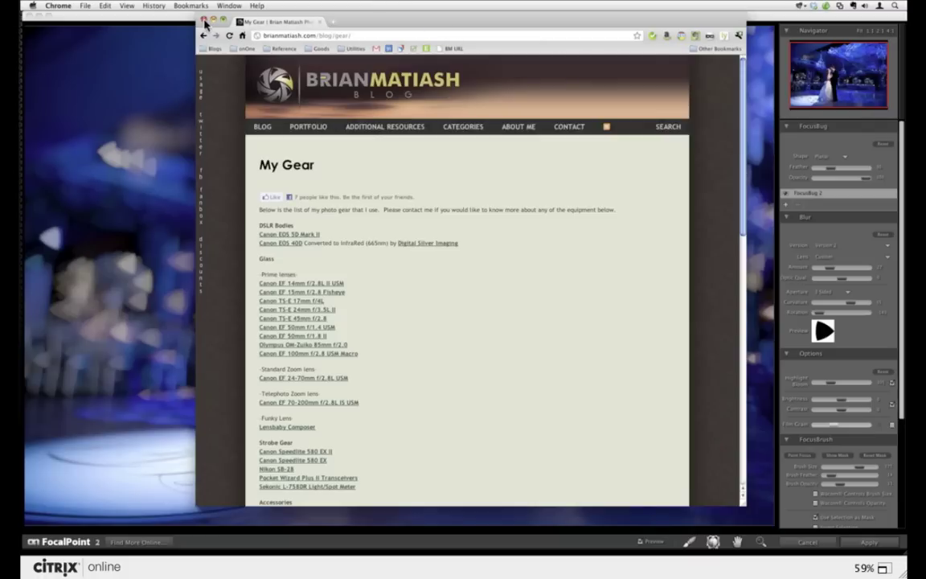
left_click(204, 19)
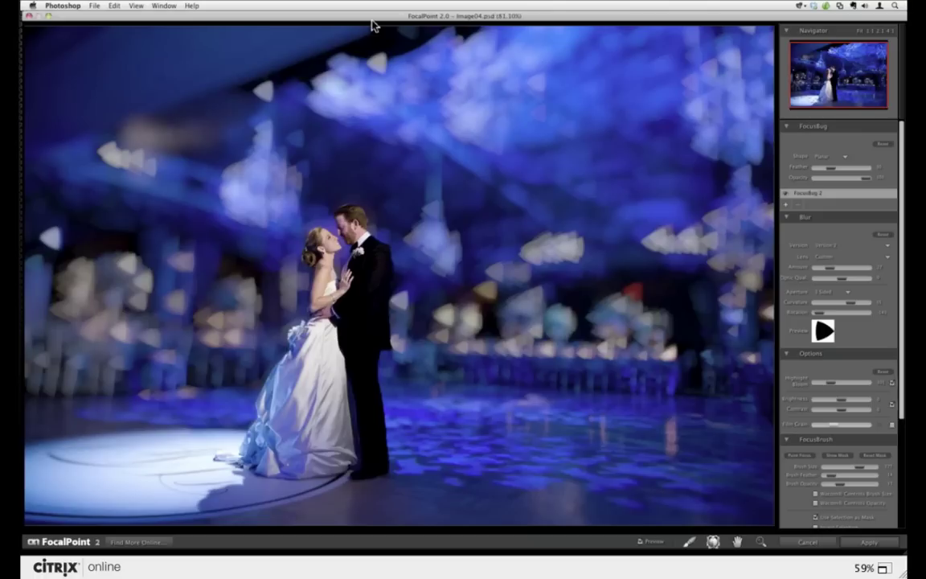
- Reshape the planar FocusBug into a vertical focus zone at the couple and increase its blur amount on the image
left_click_drag(372, 438, 427, 474)
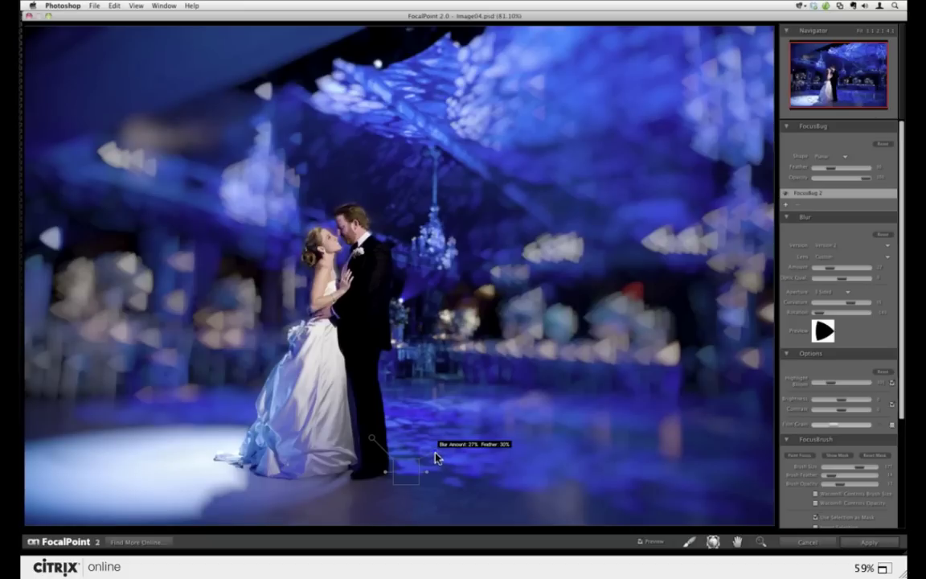
left_click(435, 456)
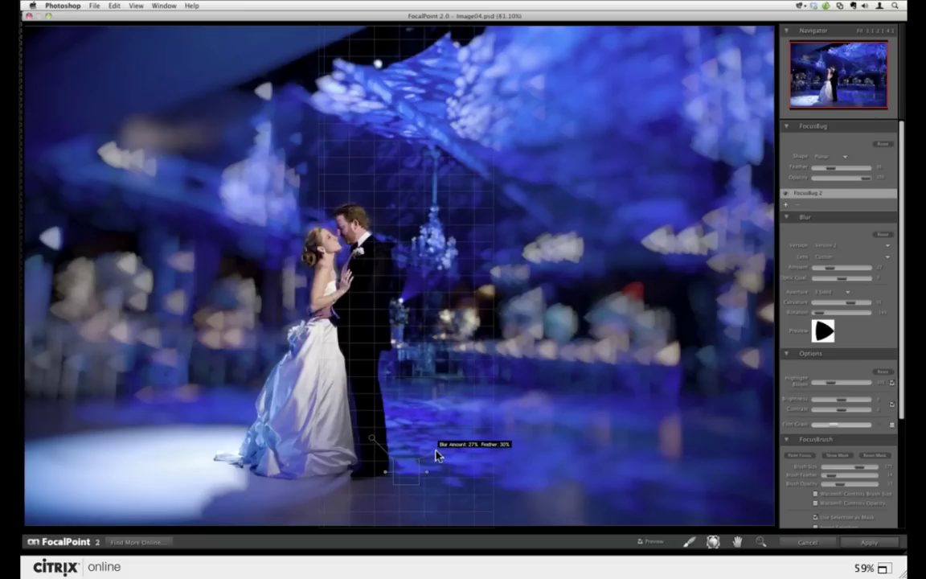
mouse_move(437, 456)
left_mouse_down()
mouse_move(428, 434)
mouse_move(446, 450)
left_mouse_up()
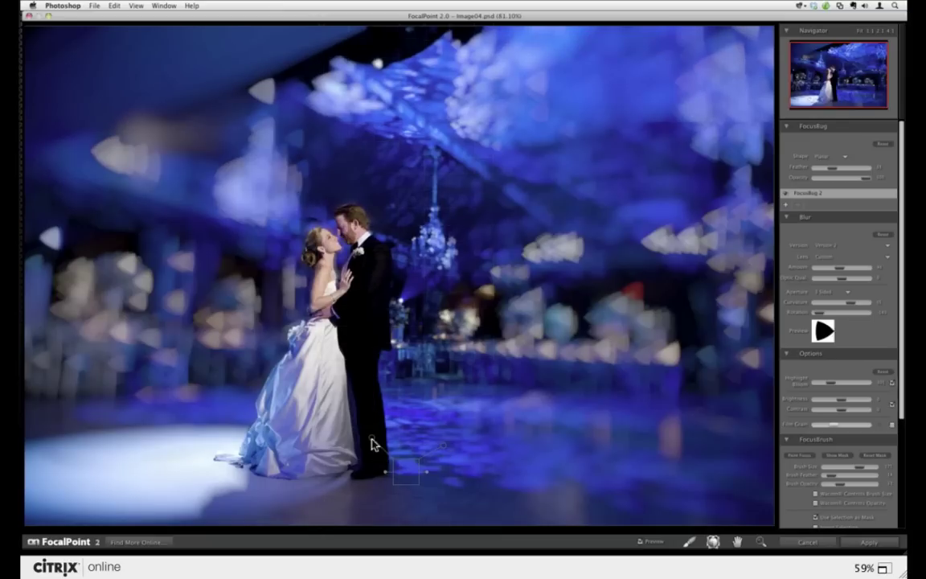
- Raise the vignette lightness slightly from the FocusBug and cancel FocalPoint without applying the effect
left_click_drag(373, 444, 374, 441)
scroll(900, 460, "down", 5)
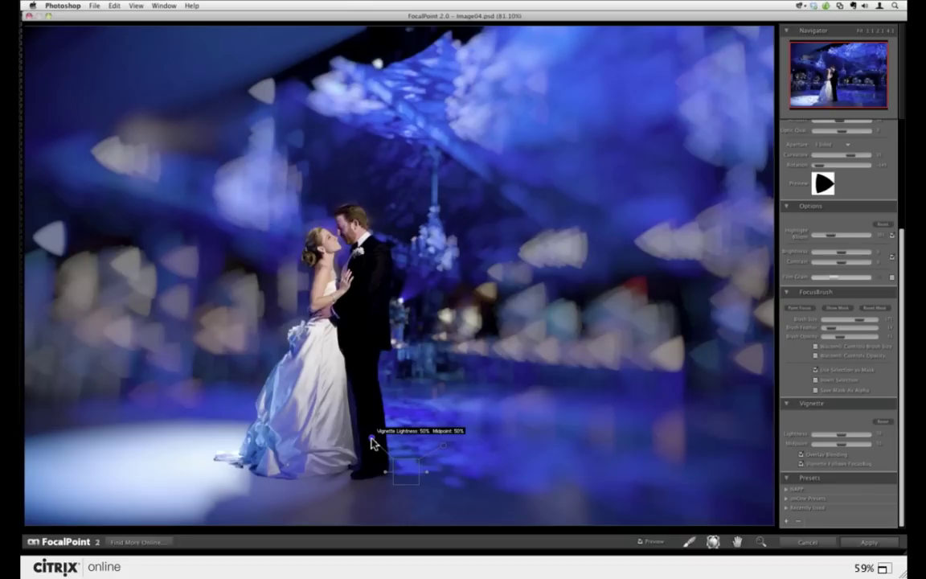
left_click_drag(371, 443, 370, 426)
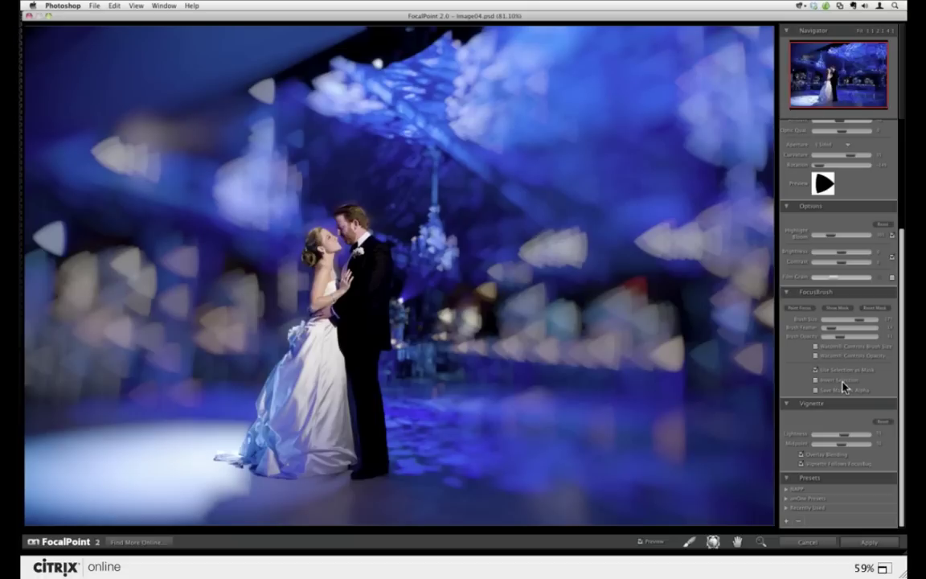
left_click(808, 543)
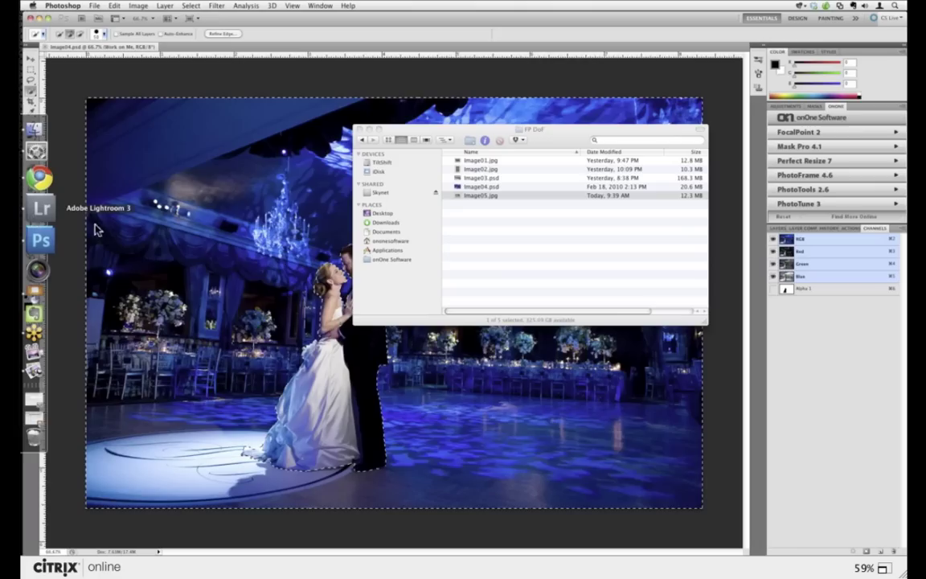
- Switch to Lightroom and open LA Night.psd from the FocalPoint folder for editing in Photoshop
left_click(95, 230)
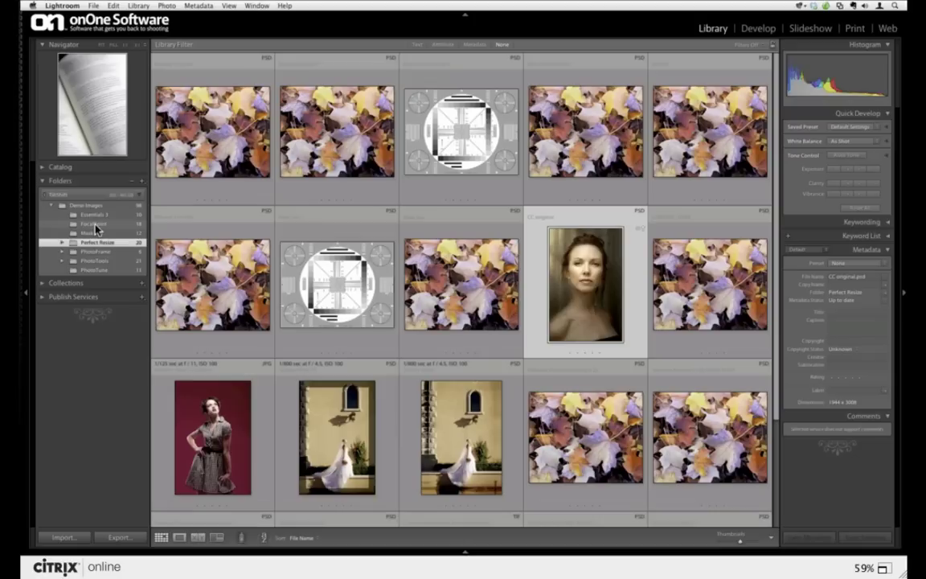
left_click(94, 225)
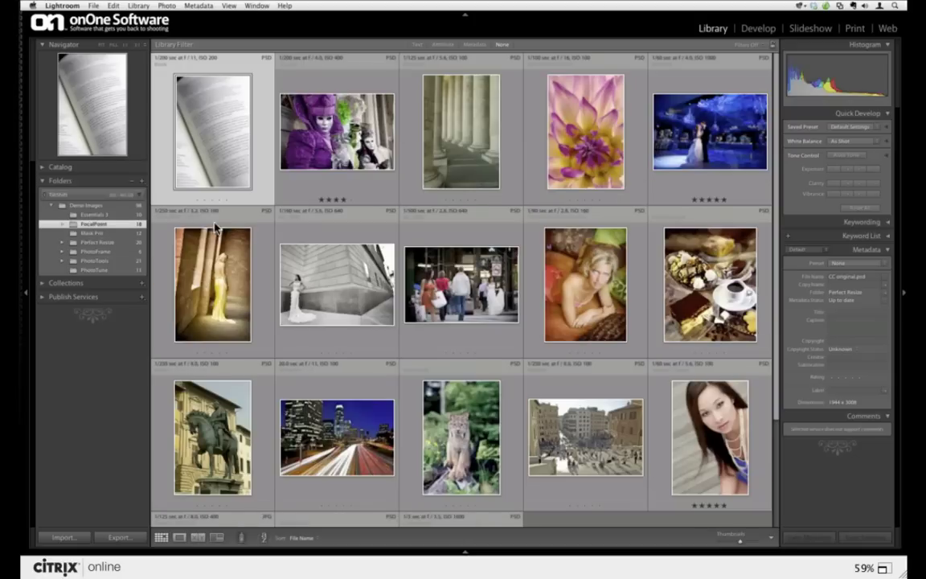
scroll(347, 321, "down", 2)
right_click(348, 296)
left_click(475, 372)
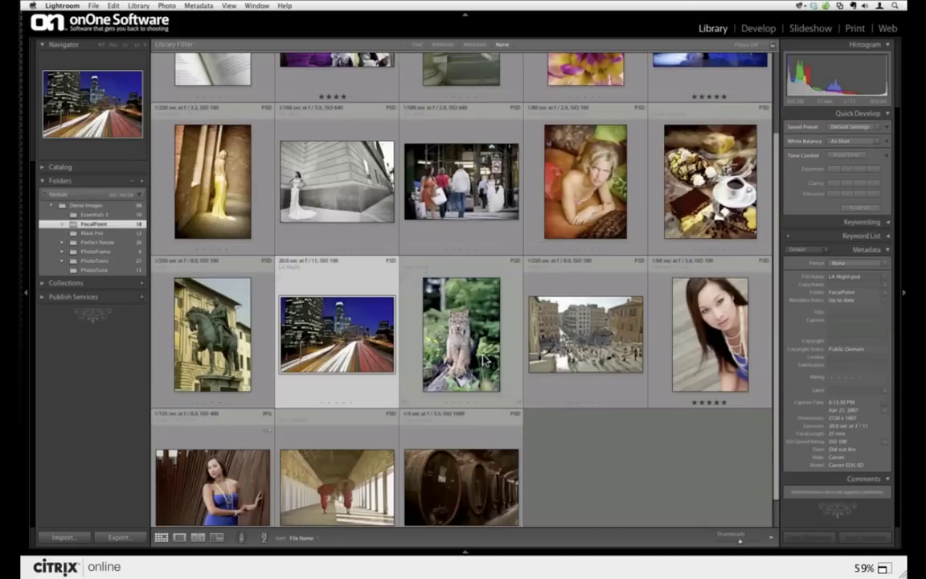
left_click(533, 238)
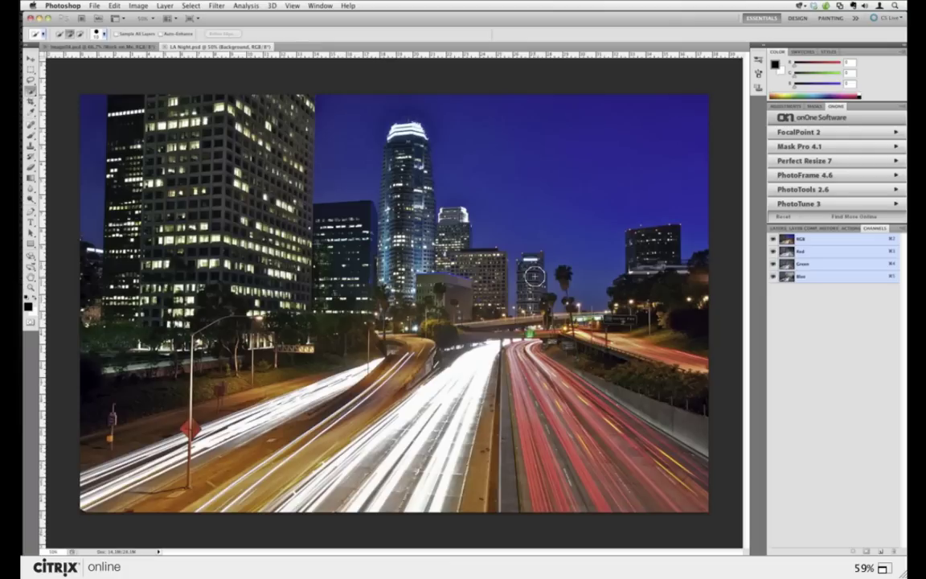
- Launch FocalPoint 2 on LA Night.psd and reset all its settings to the defaults
left_click(800, 132)
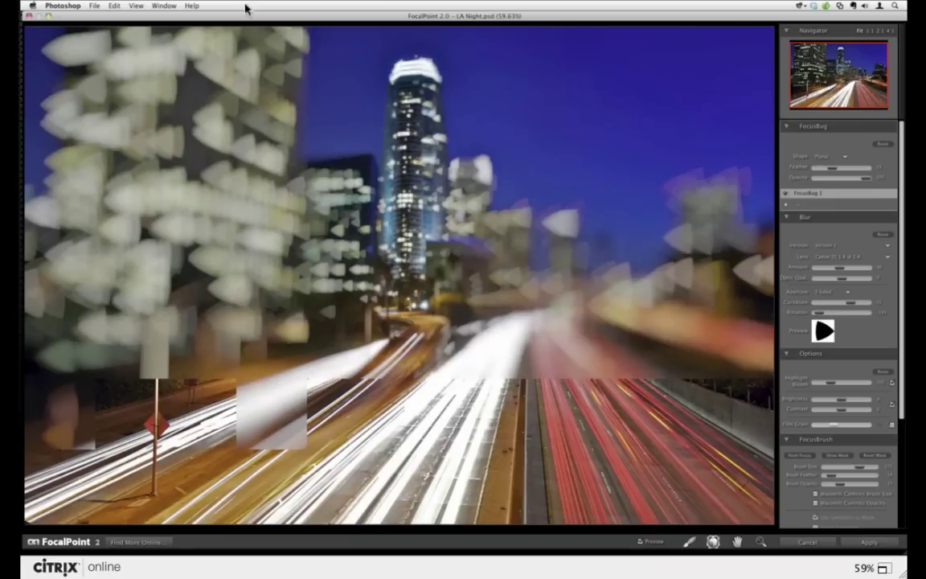
left_click(115, 6)
left_click(126, 63)
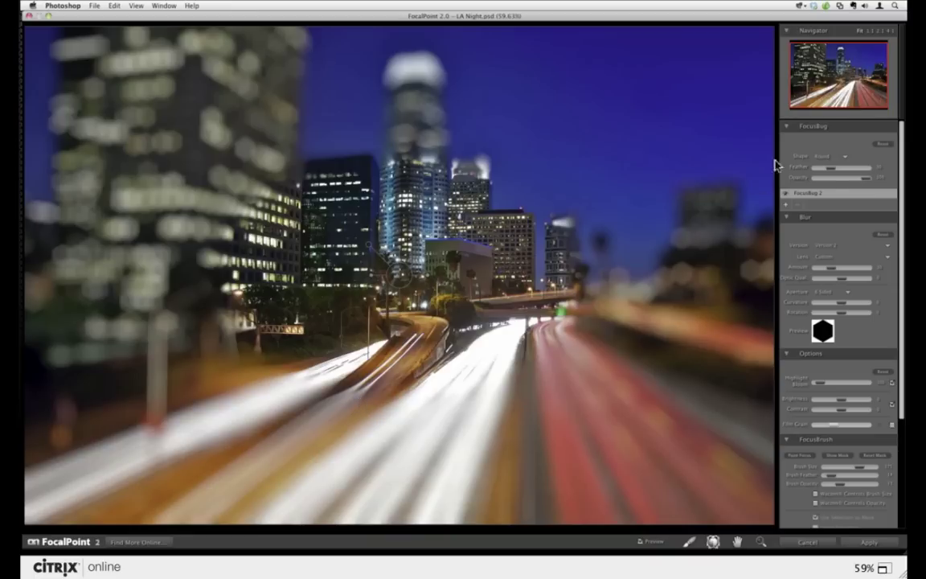
- Make the FocusBug Planar, place it over the foreground light trails, reduce the blur amount and raise the highlight bloom
left_click(828, 164)
left_click(428, 290)
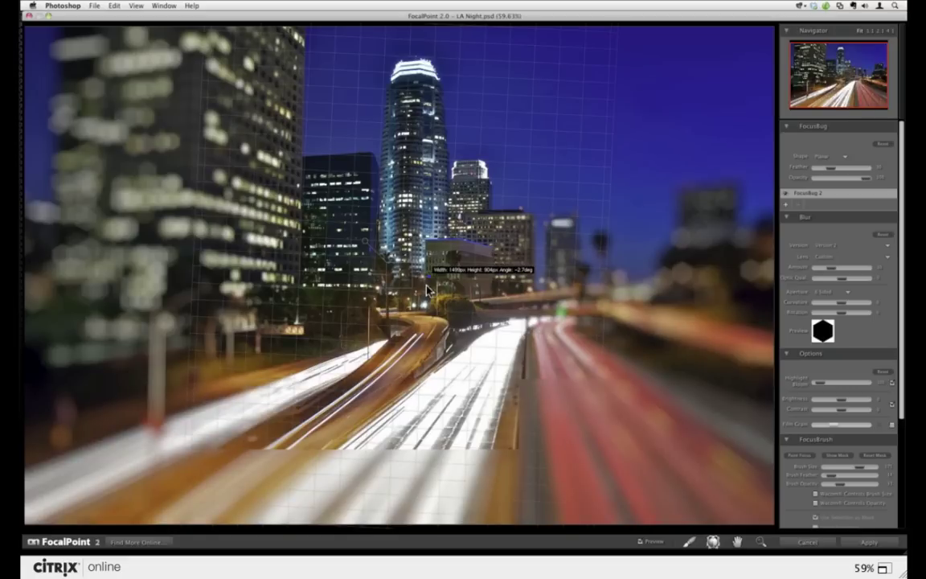
left_click_drag(428, 290, 440, 434)
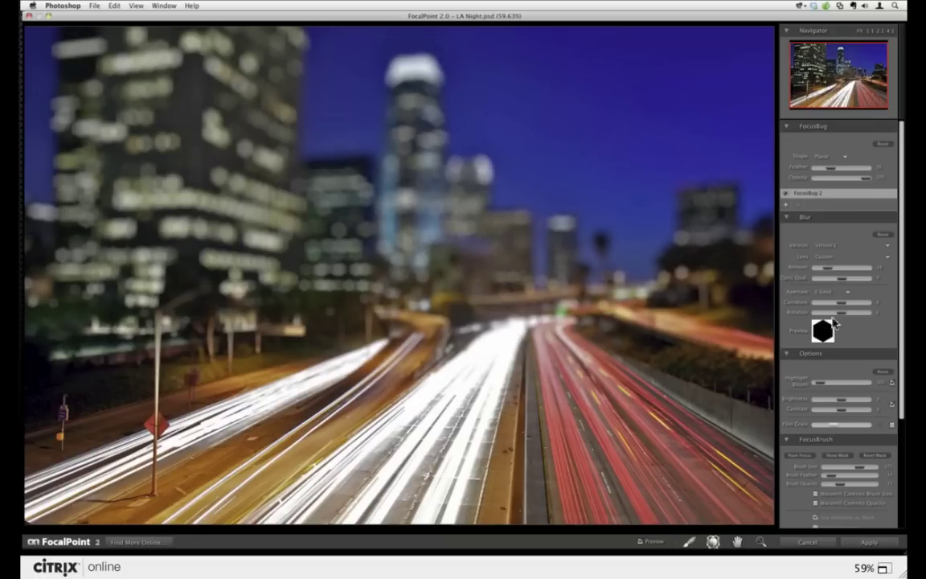
left_click(831, 387)
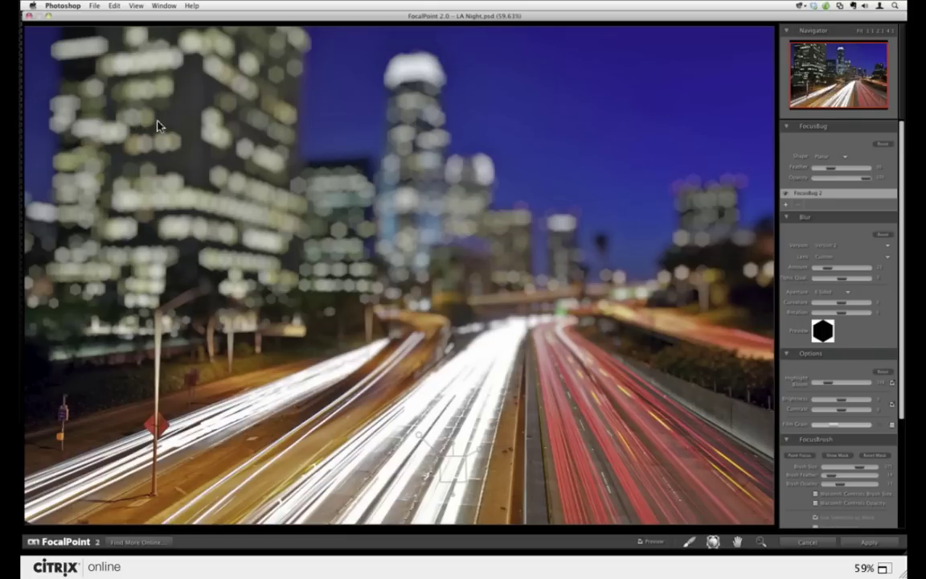
- Add a second FocusBug, make it Planar, and place it over the tall office building beside the highway
left_click(786, 204)
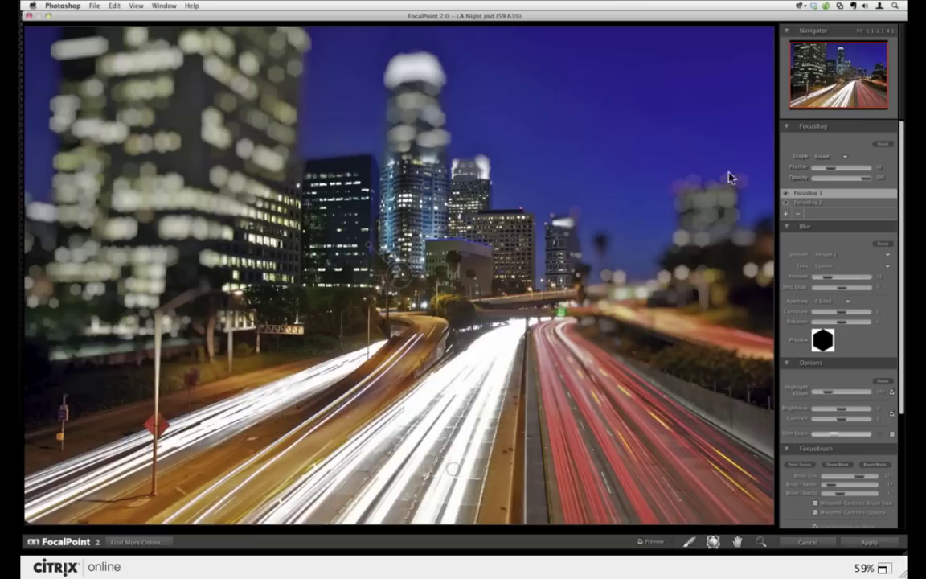
left_click(824, 156)
left_click(820, 161)
left_click_drag(619, 257, 141, 238)
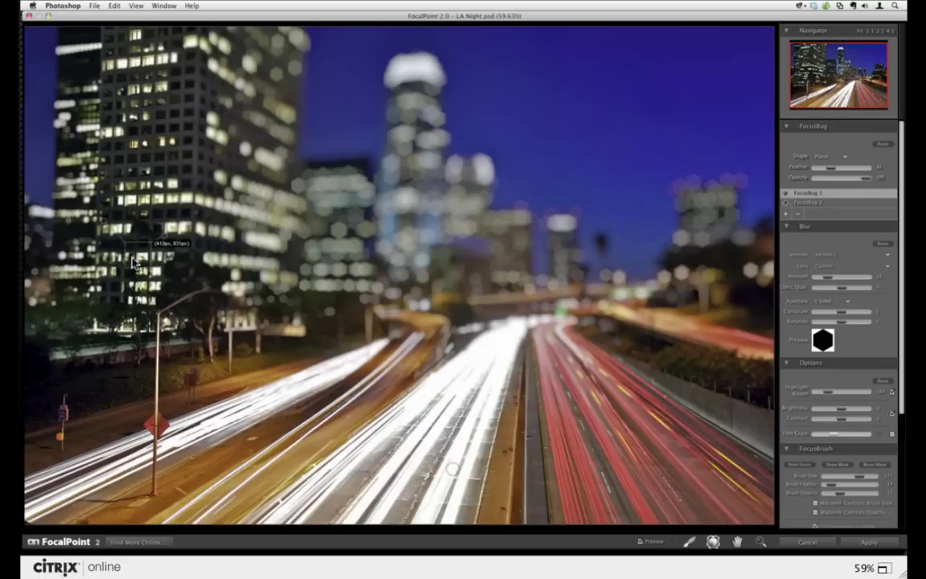
left_click_drag(133, 262, 139, 260)
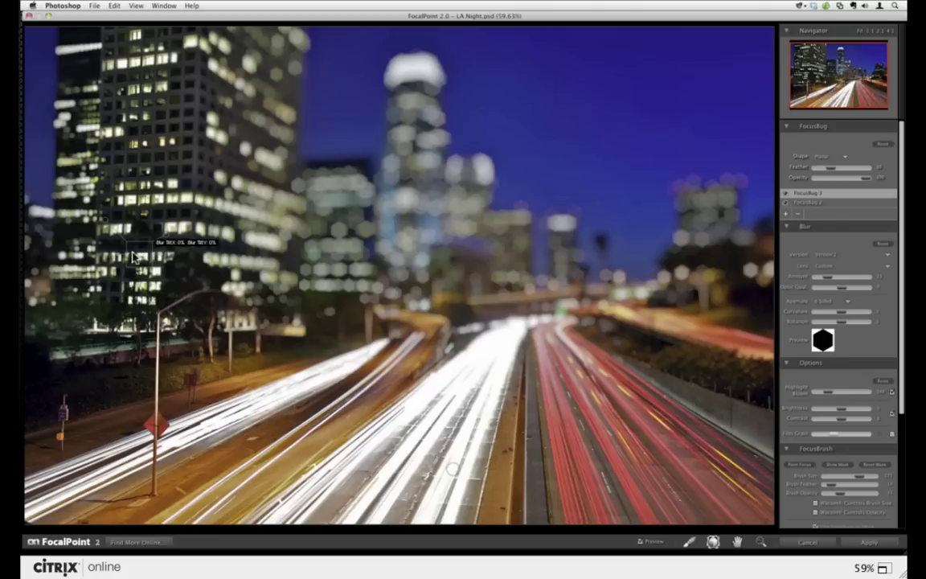
- Reposition the planar FocusBug over the tall office building, slightly adjust the blur amount and increase the bug's feather
left_click_drag(134, 256, 174, 262)
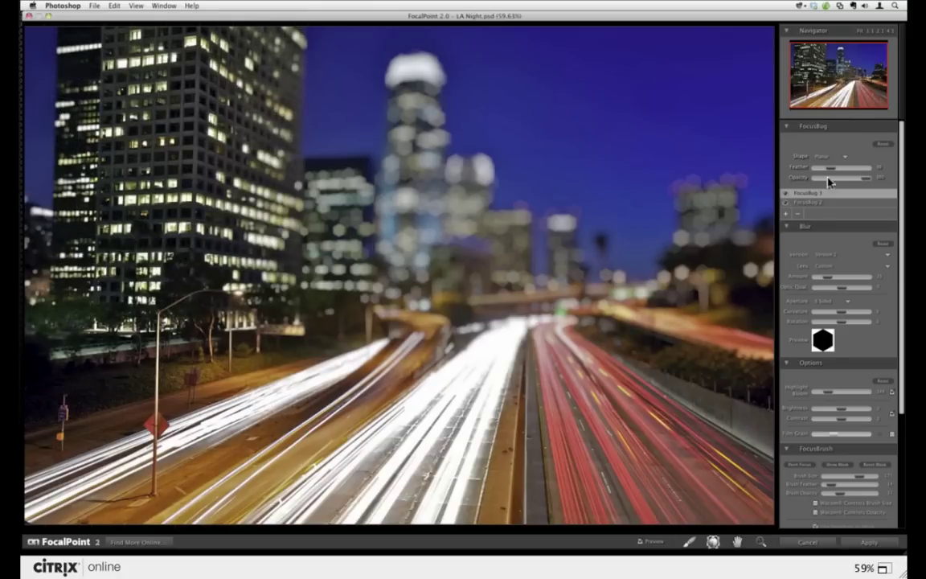
left_click_drag(836, 283, 833, 283)
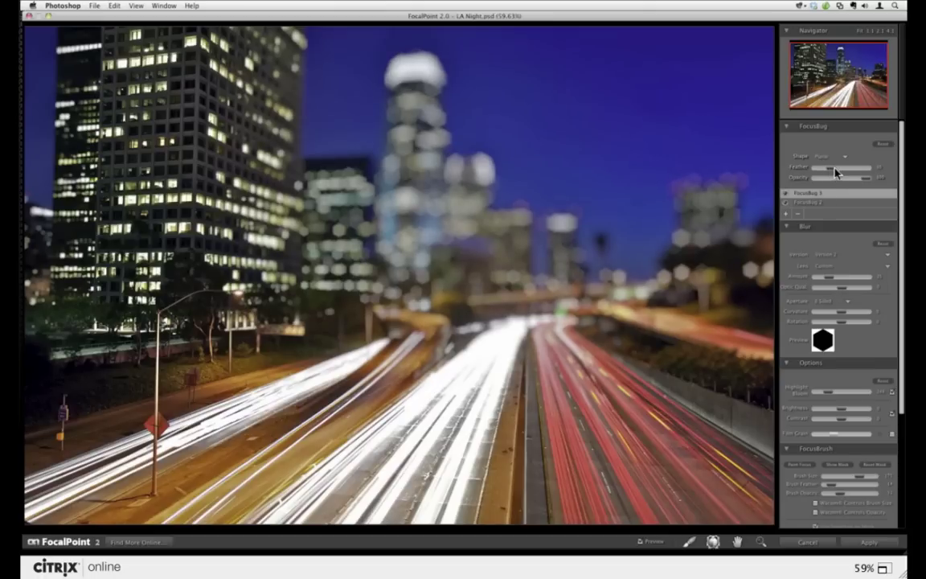
left_click_drag(836, 172, 843, 172)
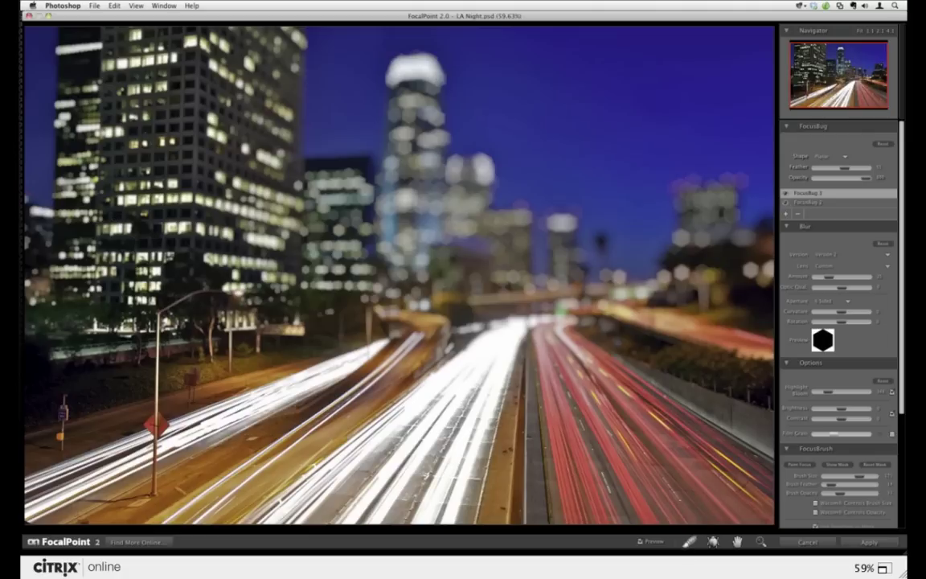
- Try adding four more round FocusBugs to bring the distant downtown buildings and the end of the highway into focus
left_click(796, 471)
left_click(789, 218)
left_click(788, 226)
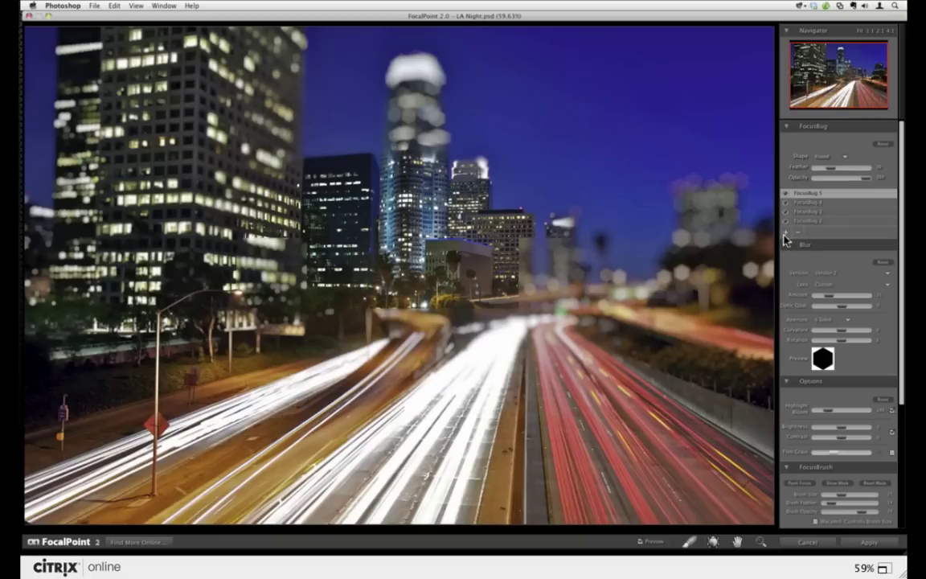
left_click(788, 246)
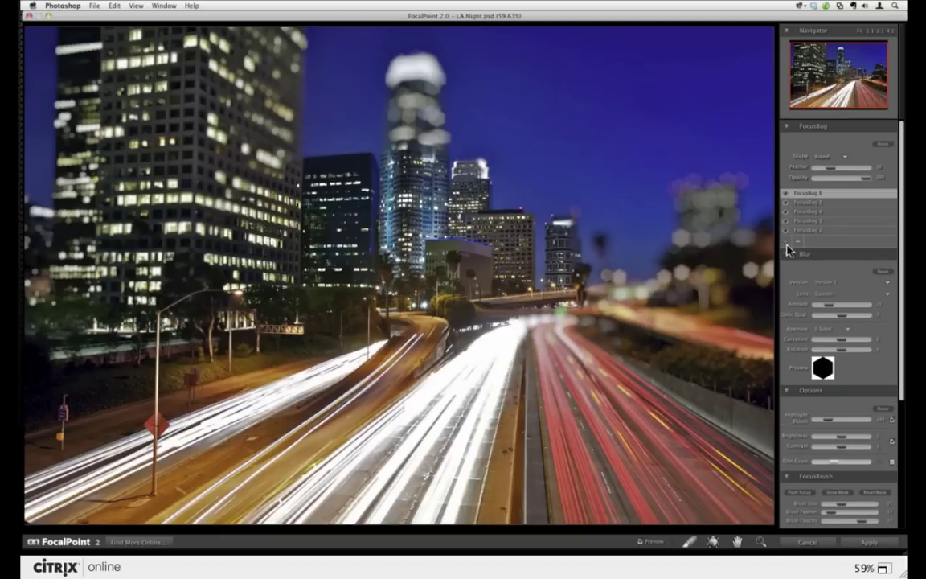
left_click(788, 250)
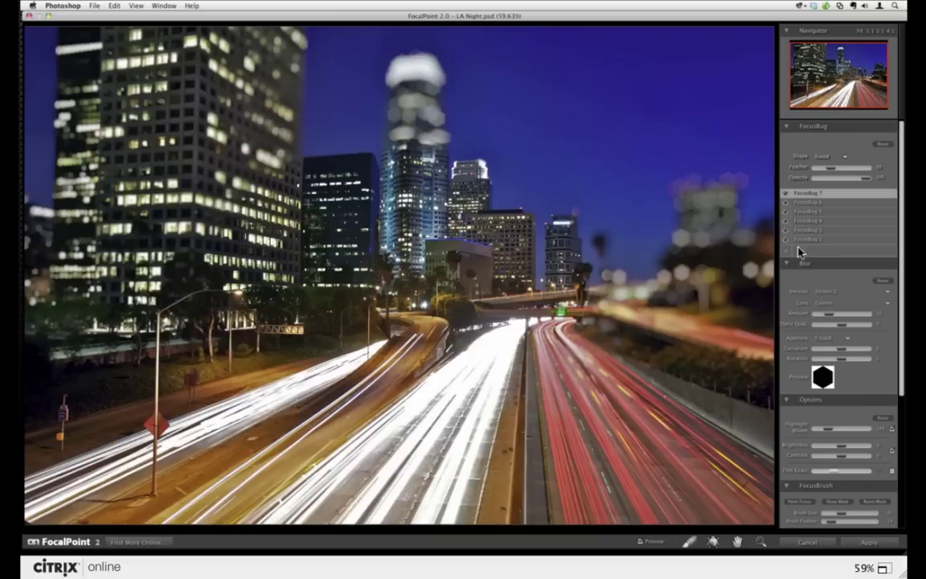
- Remove the four extra round FocusBugs, leaving only the two planar ones
left_click(798, 251)
left_click(797, 241)
left_click(798, 232)
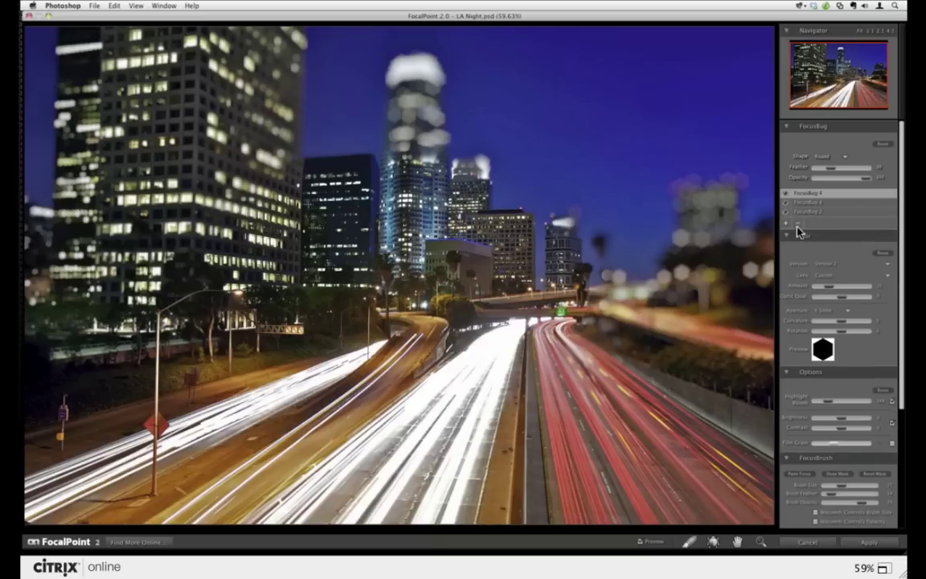
left_click(799, 229)
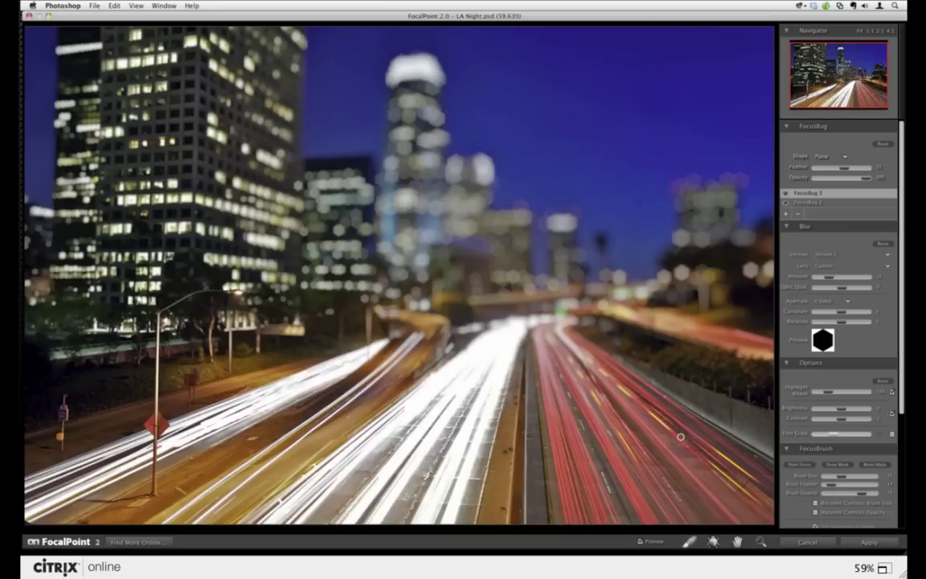
- Cancel FocalPoint without applying the blur, leave Photoshop for the Lightroom library and deselect the LA Night photo
left_click(805, 543)
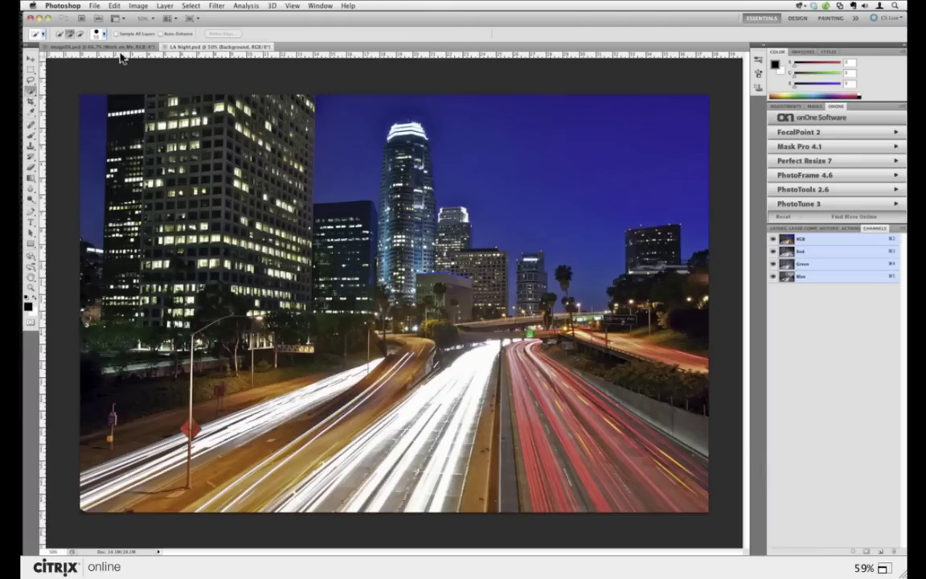
left_click(31, 17)
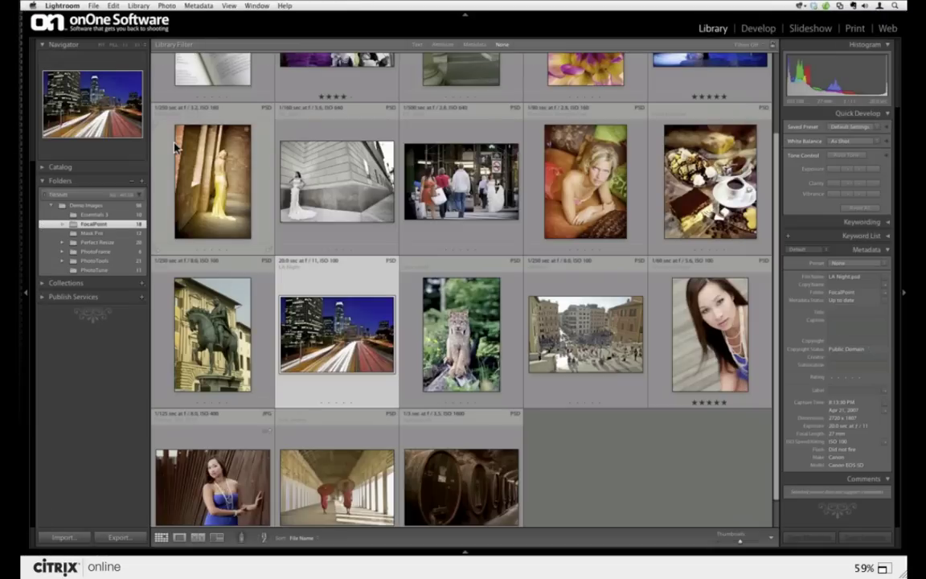
left_click(555, 491)
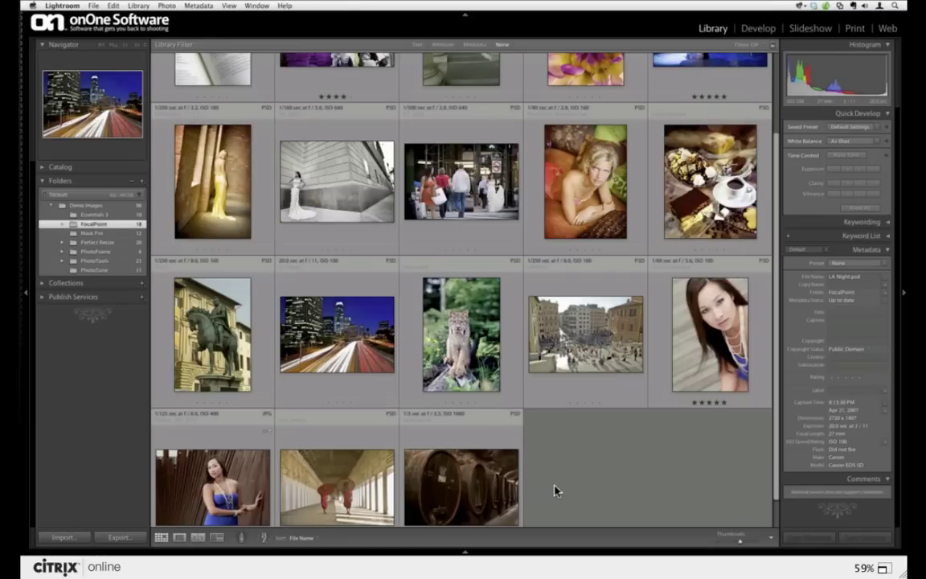